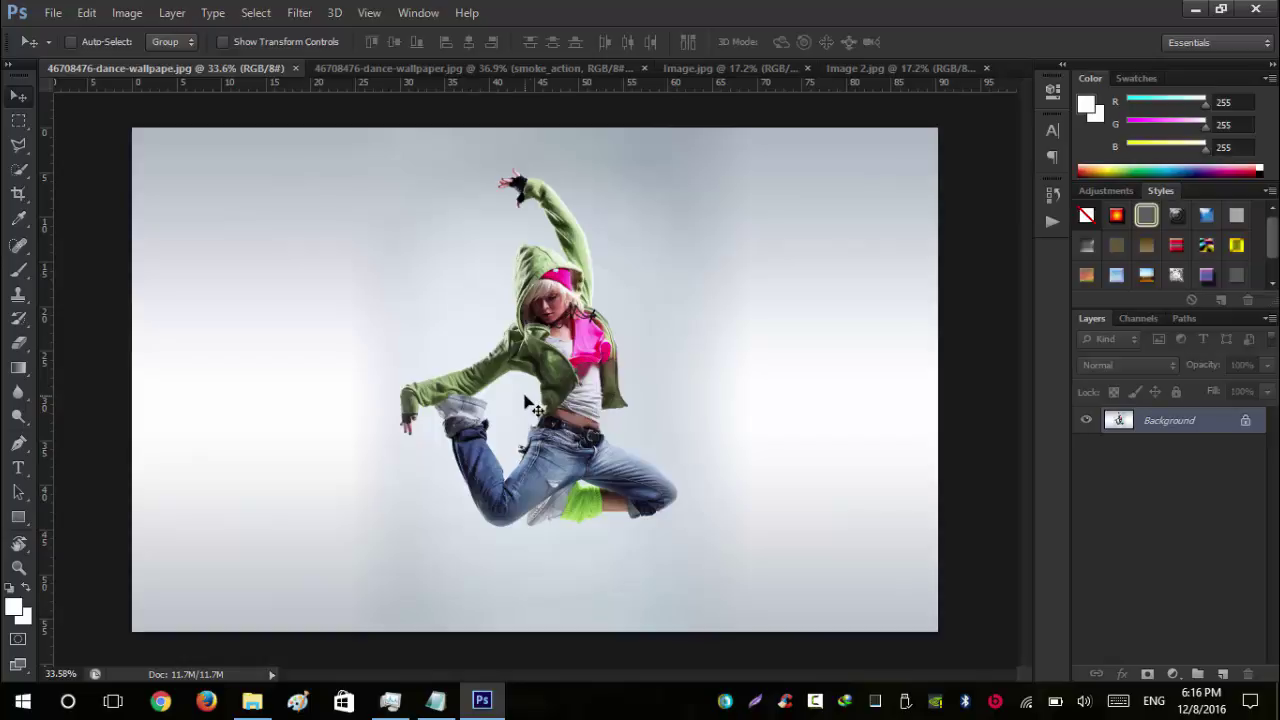
Zoom into the dancer photo and switch to the finished smoke_action document
{"action": "scroll", "coordinate": [483, 397], "scroll_direction": "up", "scroll_amount": 1}
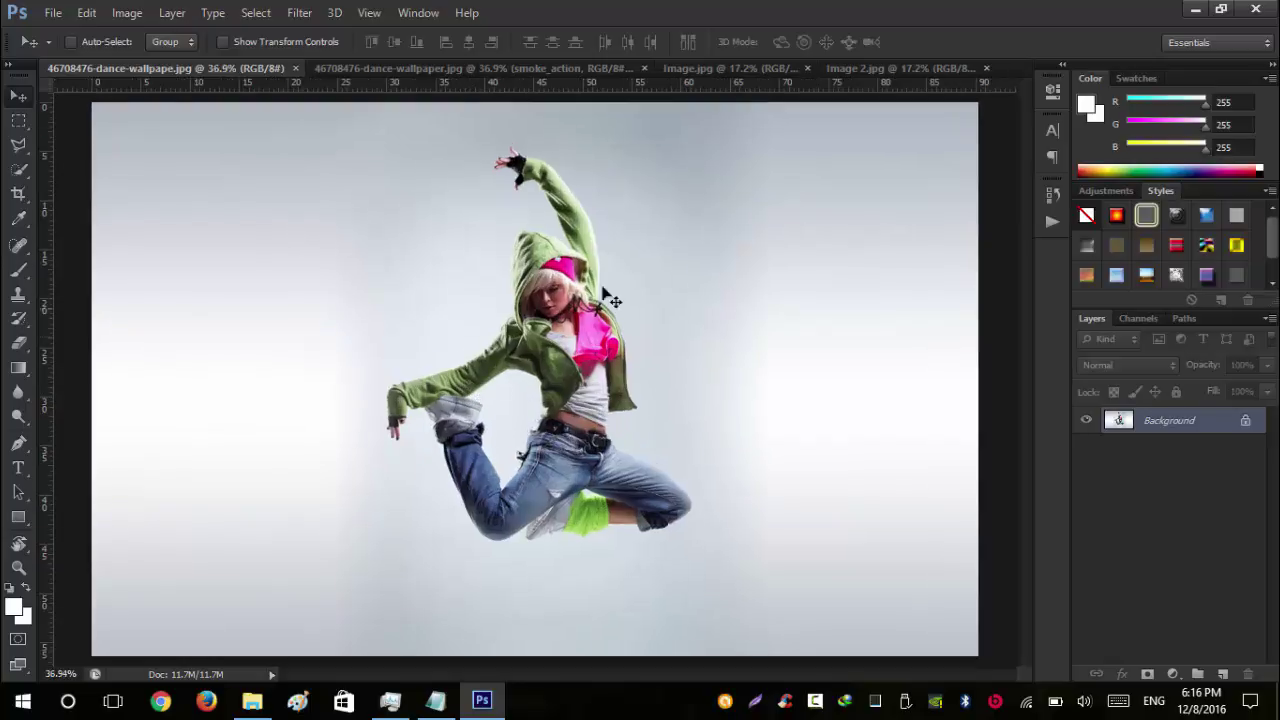
{"action": "left_click", "coordinate": [421, 72]}
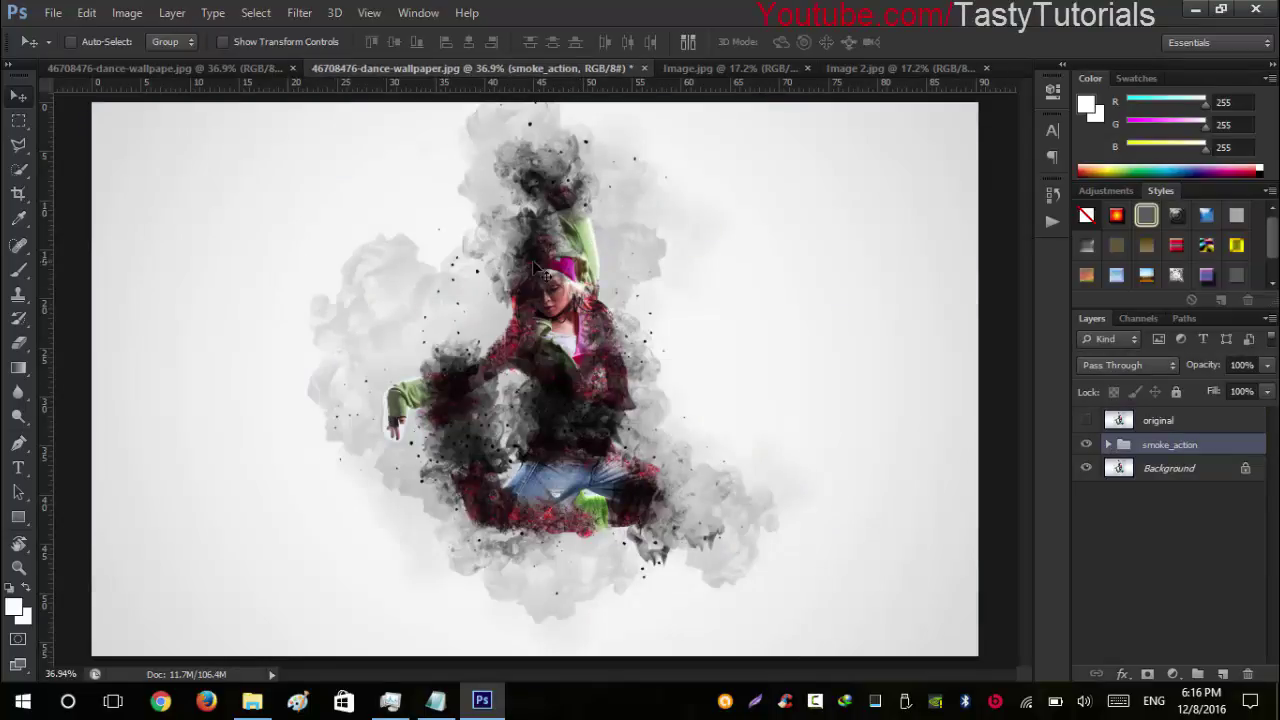
Zoom around the smoke dancer, then switch to the original Image.jpg portrait
{"action": "scroll", "coordinate": [480, 280], "scroll_direction": "up", "scroll_amount": 10}
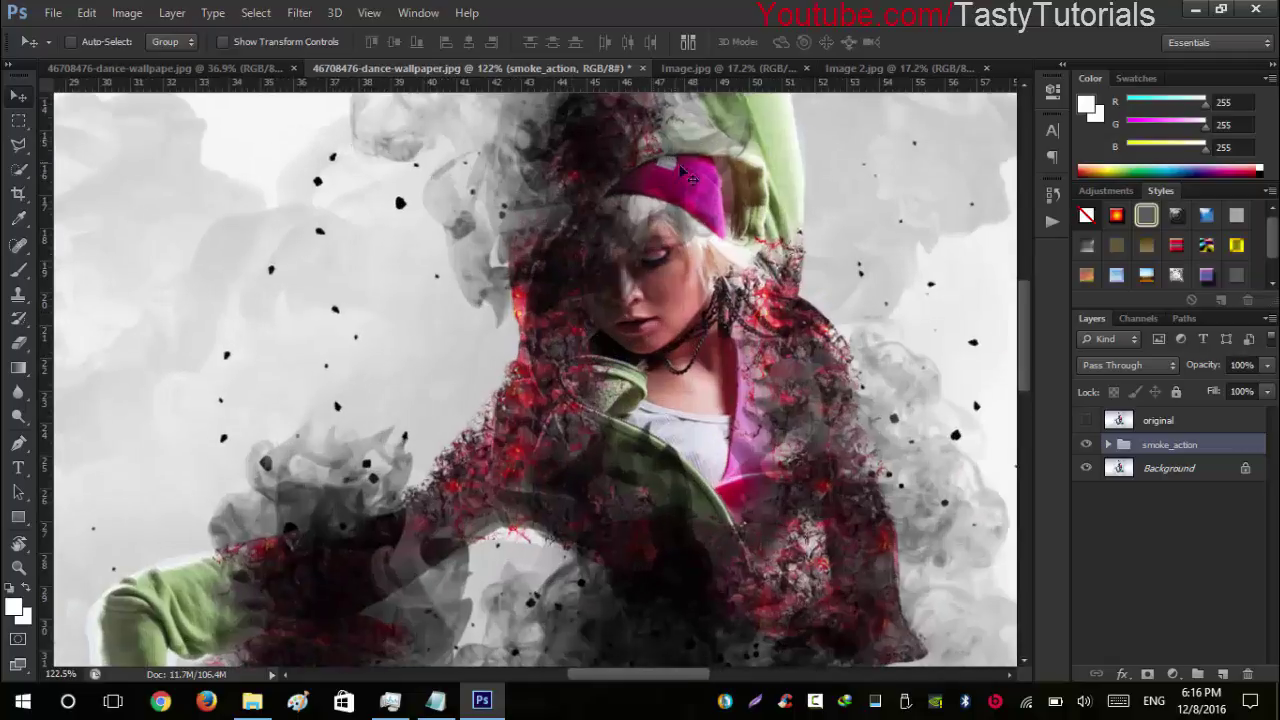
{"action": "scroll", "coordinate": [845, 518], "scroll_direction": "down", "scroll_amount": 7}
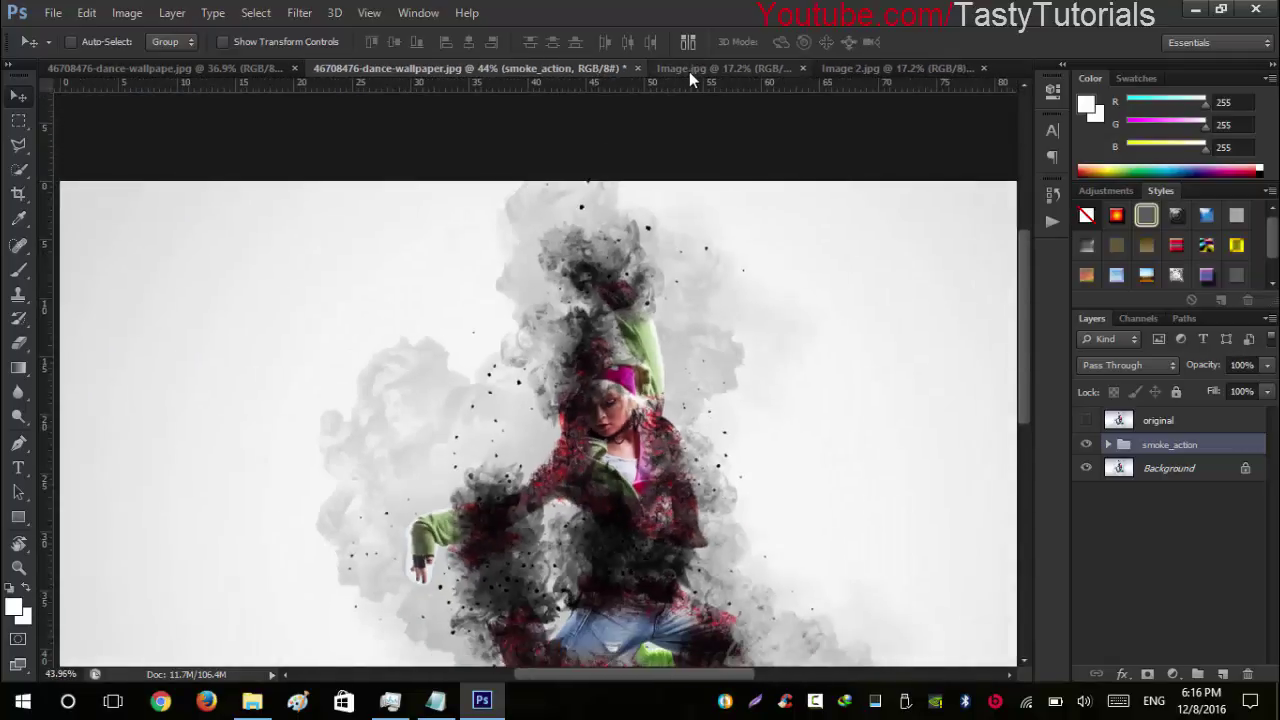
{"action": "left_click", "coordinate": [689, 72]}
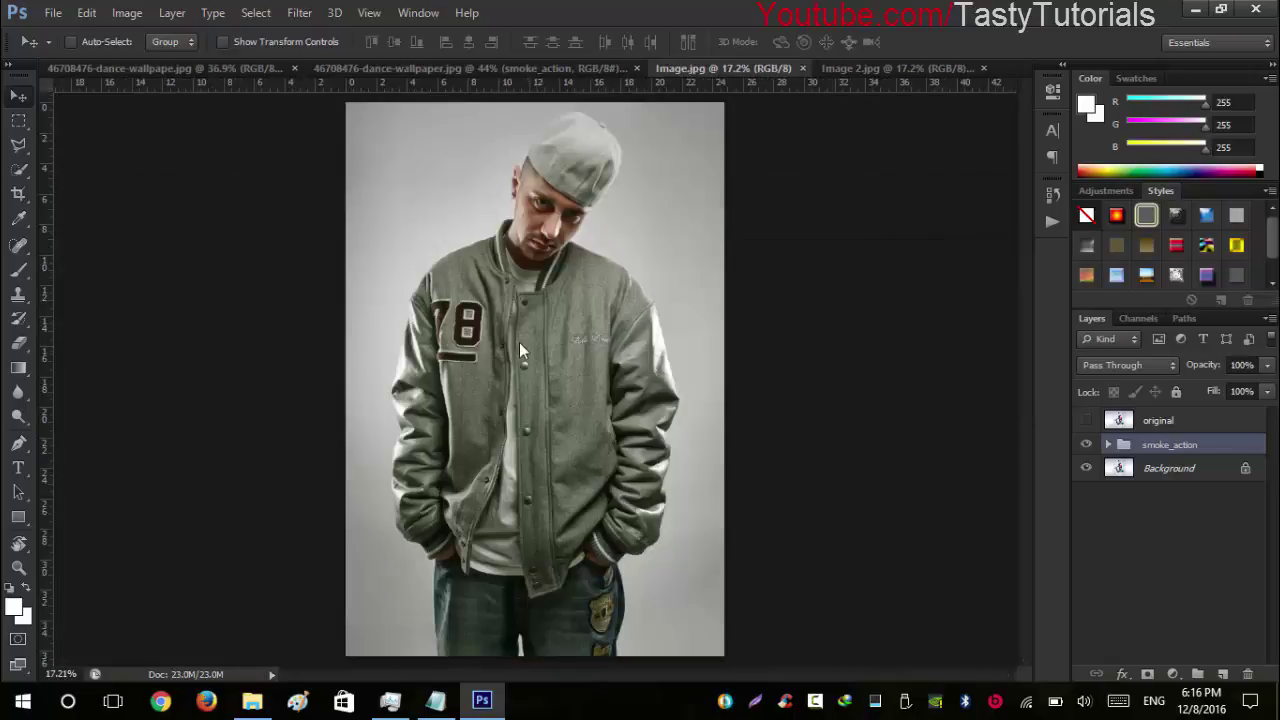
Switch to Image 2.jpg, zoom in to inspect the smoke, then zoom back out to fit
{"action": "left_click", "coordinate": [866, 68]}
{"action": "scroll", "coordinate": [462, 222], "scroll_direction": "up", "scroll_amount": 6}
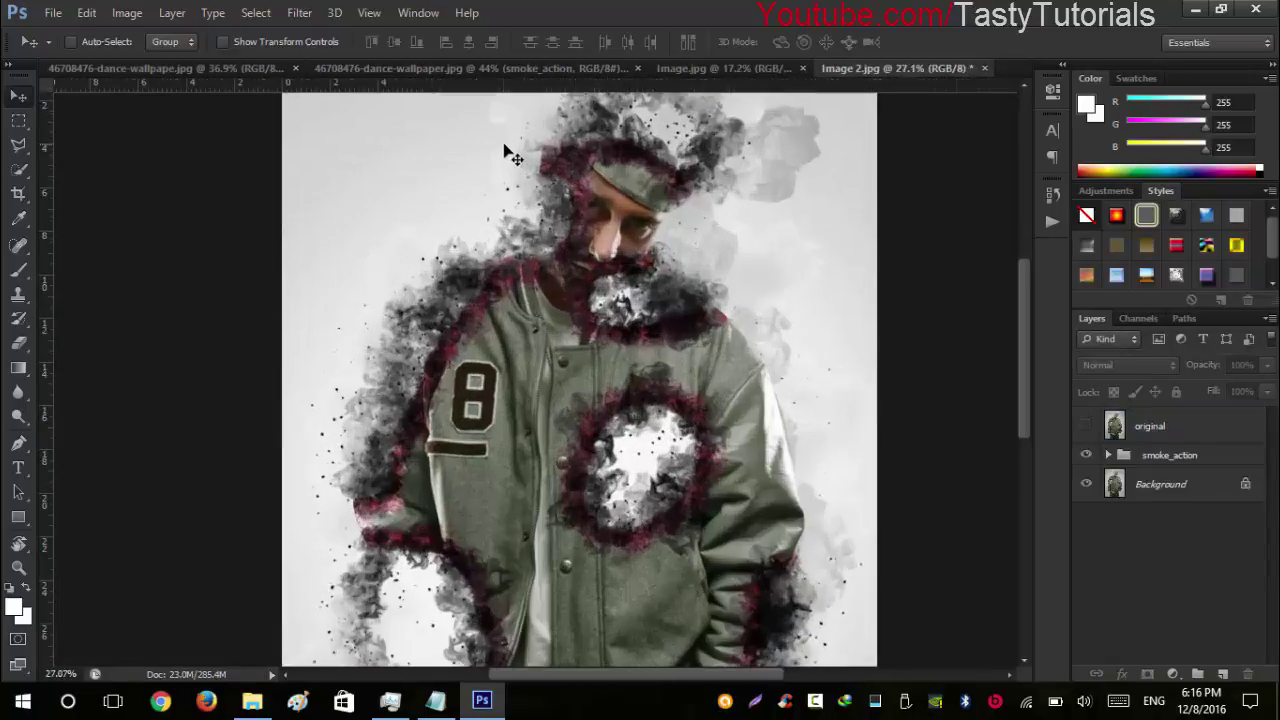
{"action": "scroll", "coordinate": [591, 190], "scroll_direction": "up", "scroll_amount": 1}
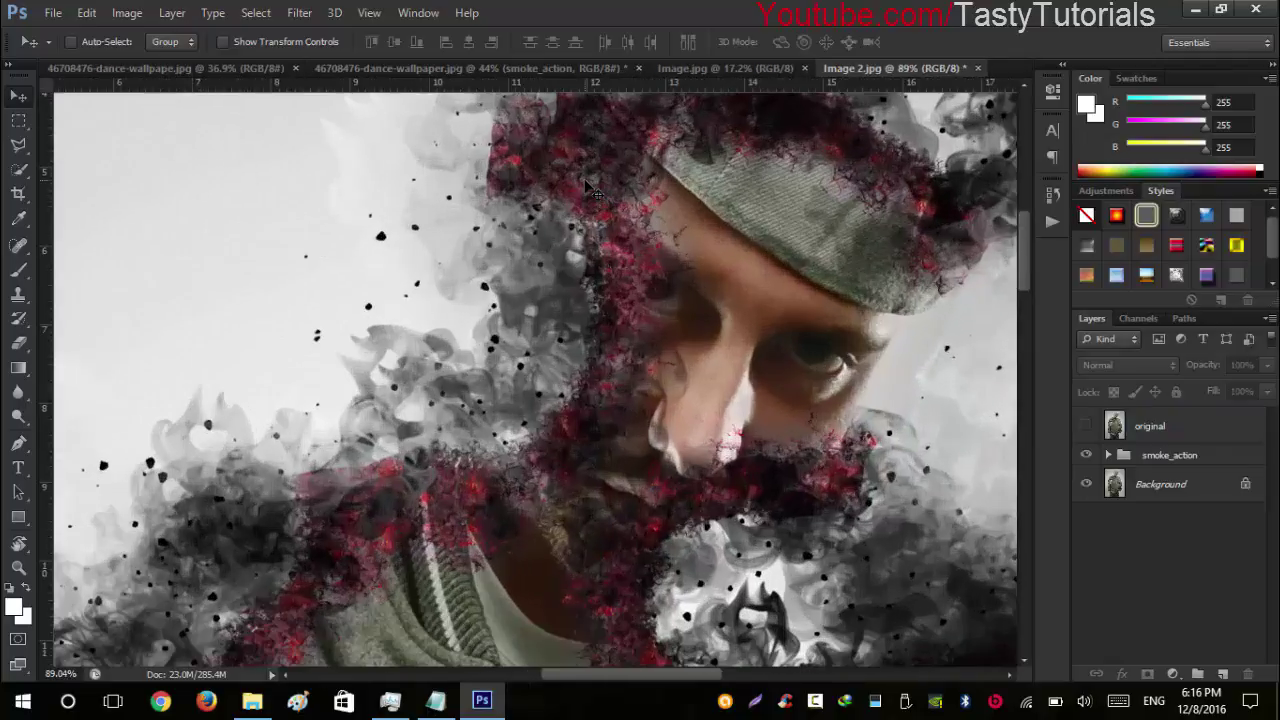
{"action": "left_click_drag", "start_coordinate": [1029, 272], "coordinate": [1050, 548]}
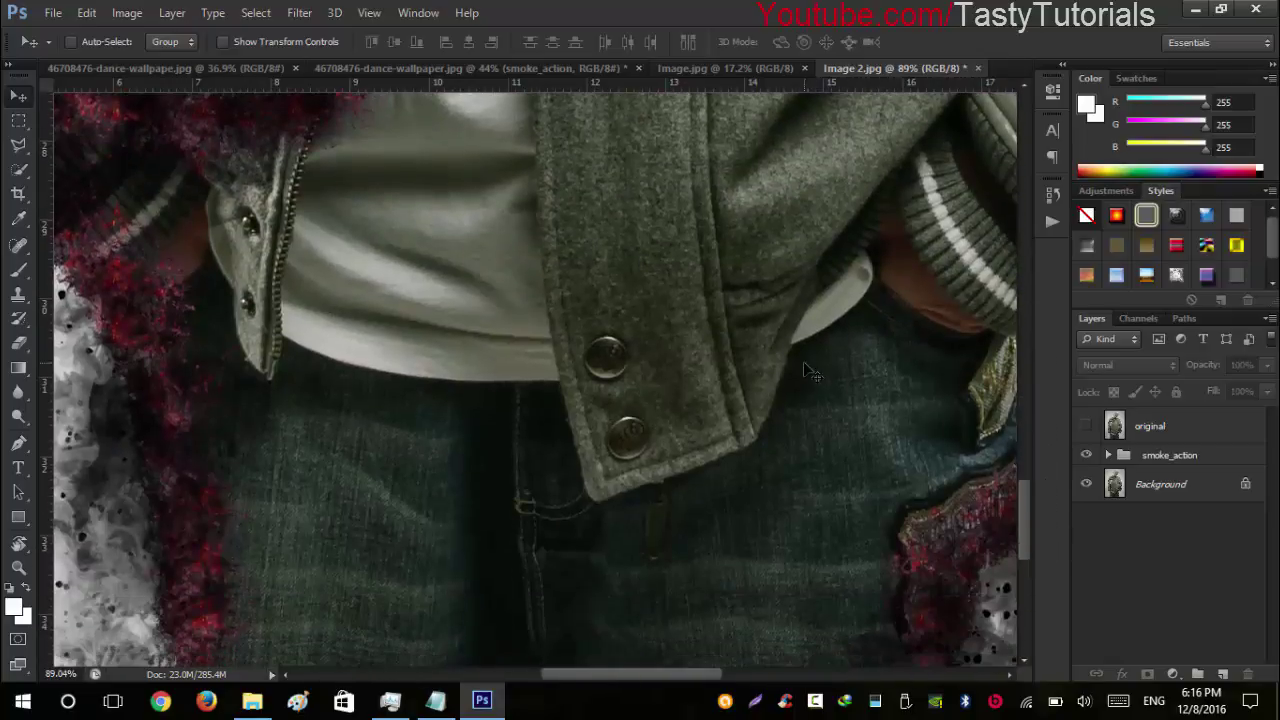
{"action": "scroll", "coordinate": [803, 361], "scroll_direction": "down", "scroll_amount": 6}
{"action": "scroll", "coordinate": [804, 364], "scroll_direction": "down", "scroll_amount": 2}
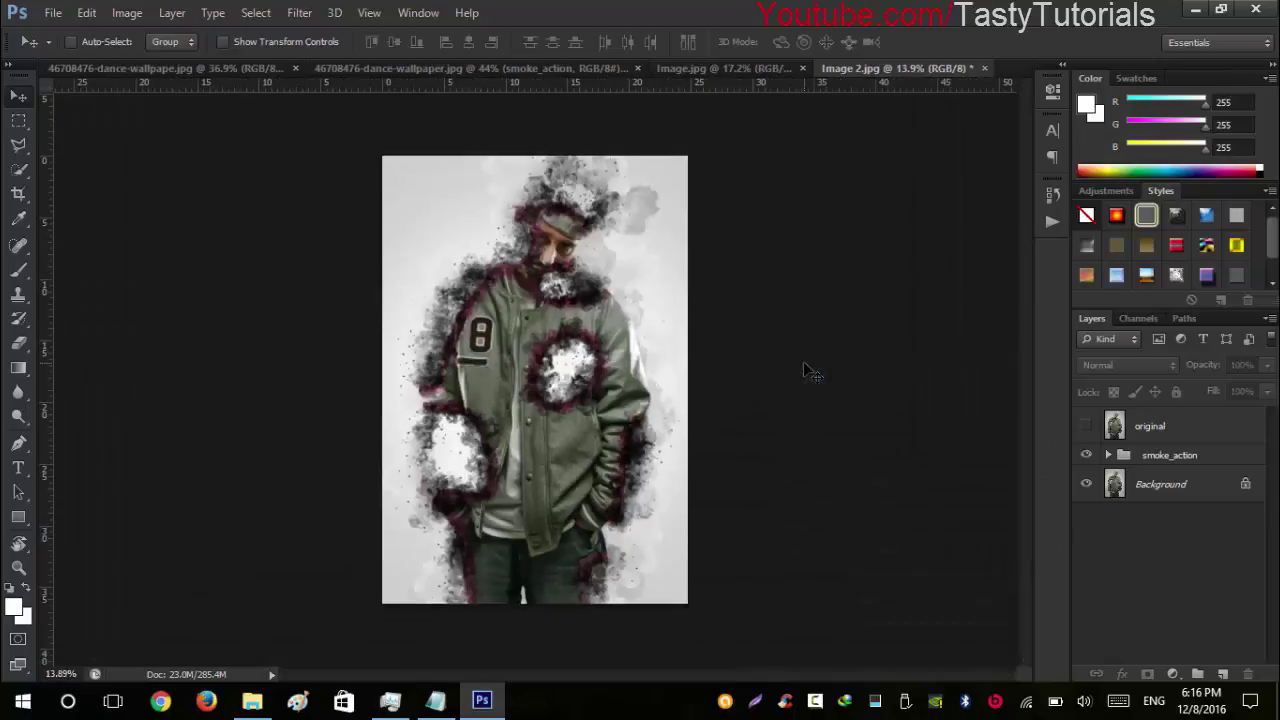
Close the first dance wallpaper document and move between the remaining tabs
{"action": "left_click", "coordinate": [226, 71]}
{"action": "left_click", "coordinate": [295, 68]}
{"action": "left_click", "coordinate": [293, 69]}
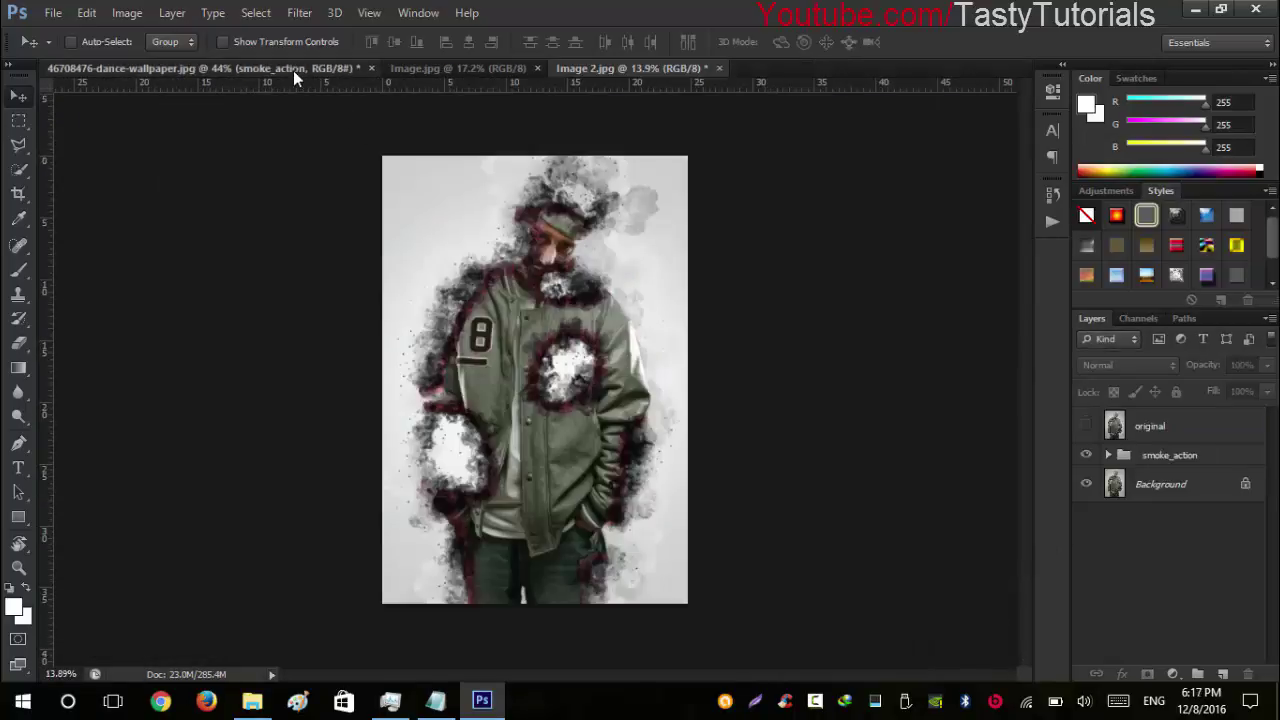
{"action": "left_click", "coordinate": [449, 66]}
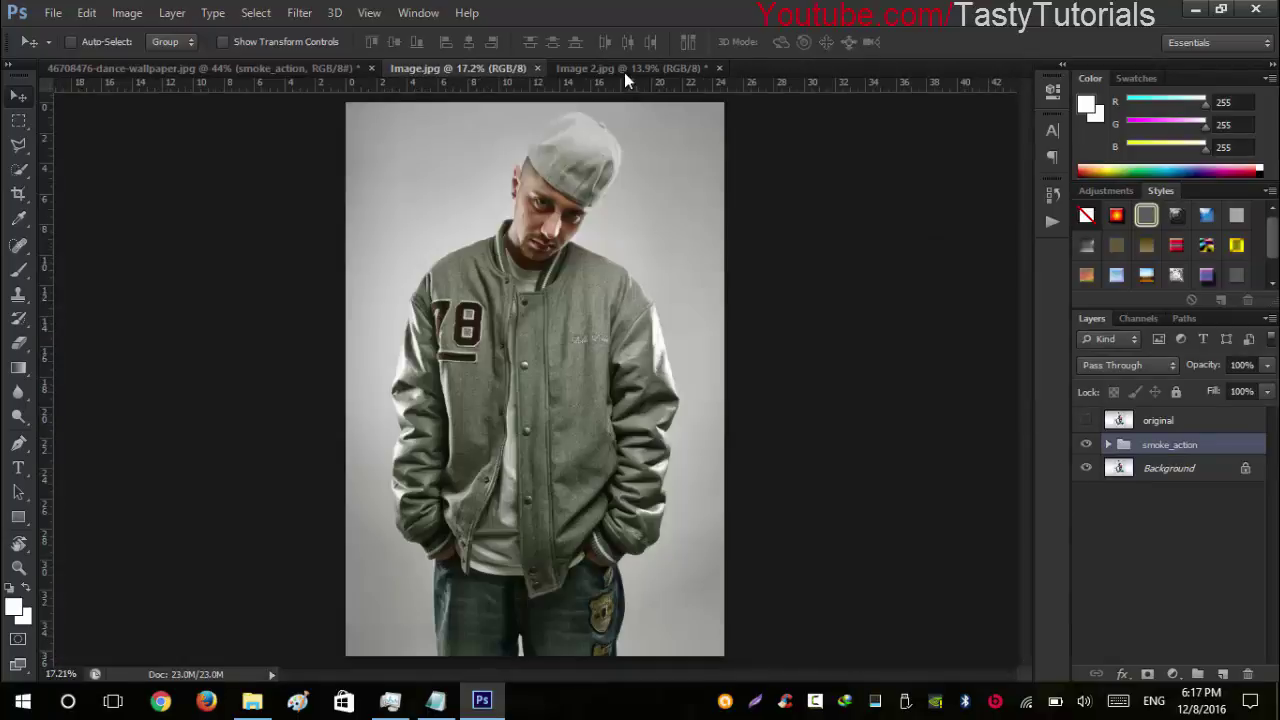
{"action": "left_click", "coordinate": [624, 69]}
Cancel closing Image 2.jpg, return to Image.jpg, and bring File Explorer forward
{"action": "left_click", "coordinate": [722, 69]}
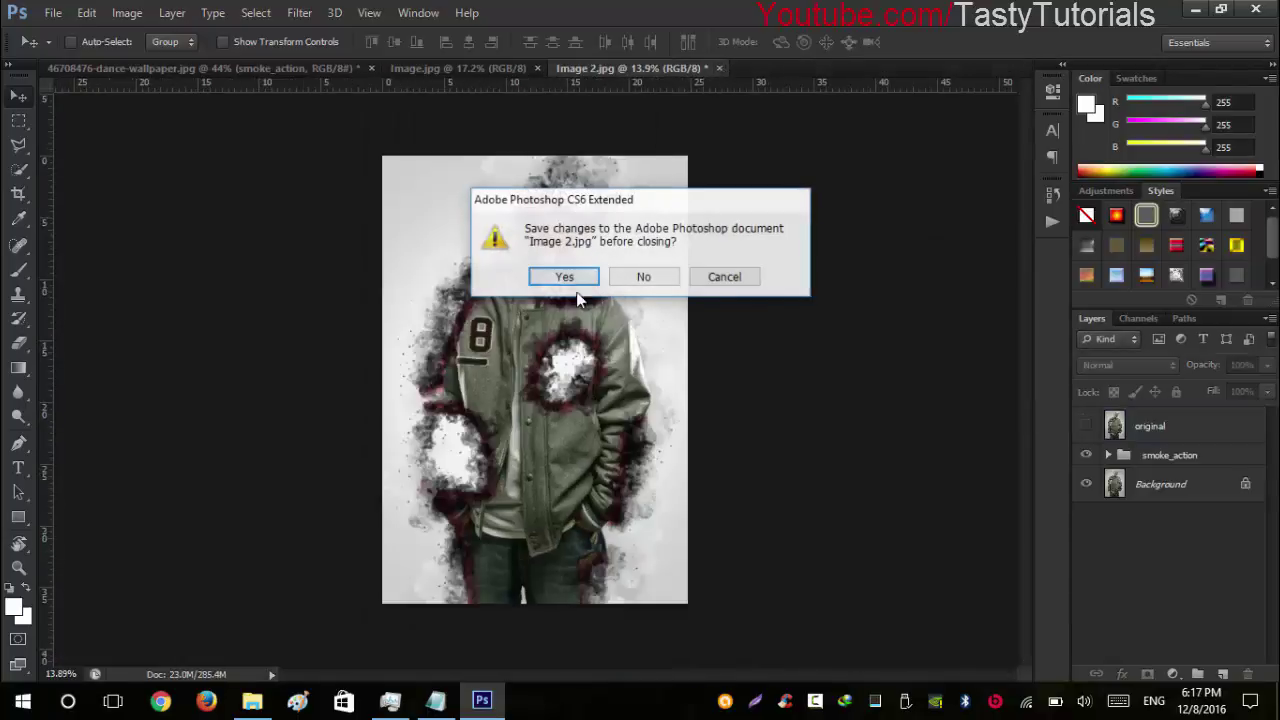
{"action": "left_click", "coordinate": [723, 275]}
{"action": "left_click", "coordinate": [460, 68]}
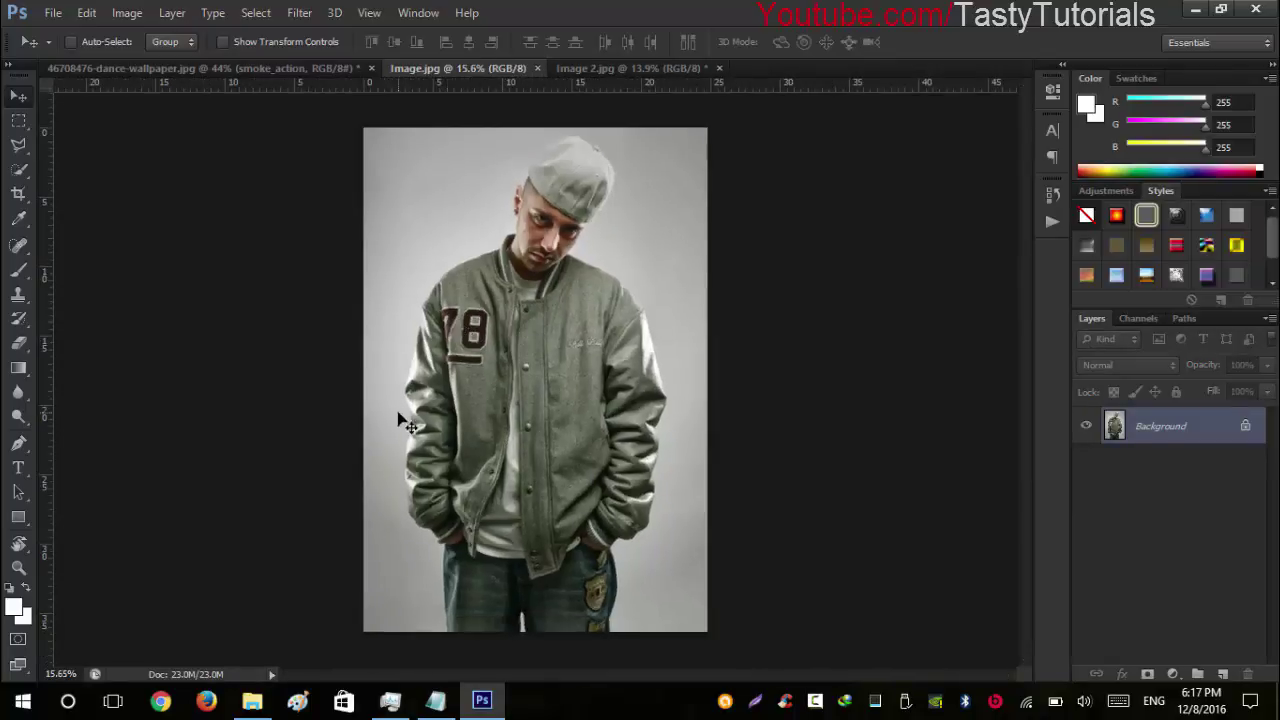
{"action": "left_click", "coordinate": [252, 700]}
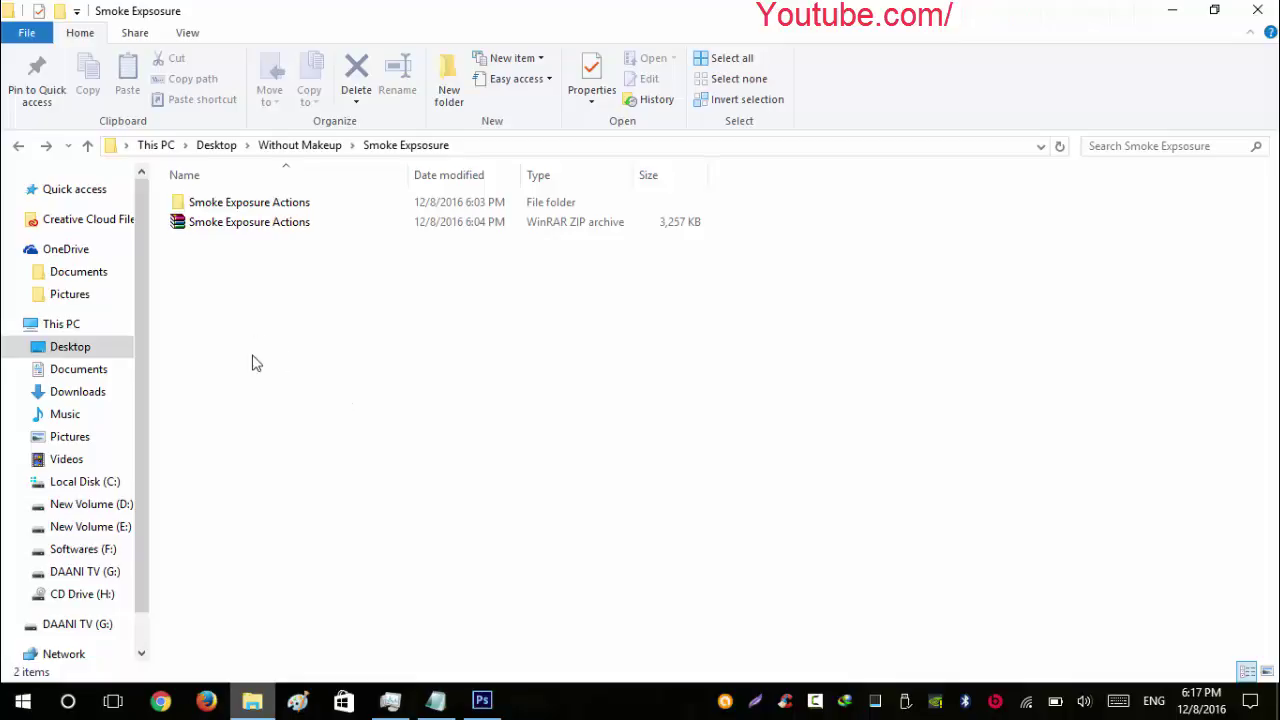
Open the Smoke Exposure Actions folder and look over smoke_brush, smoke_patterns and Description
{"action": "left_click", "coordinate": [215, 230]}
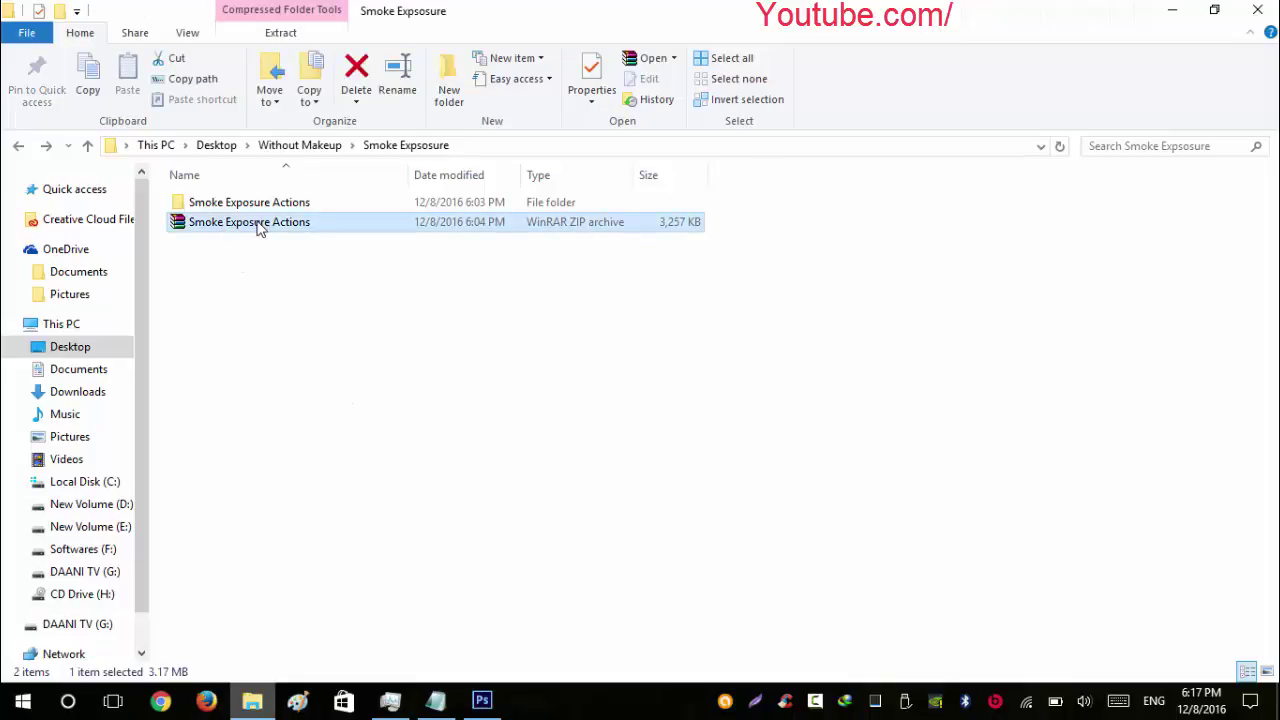
{"action": "double_click", "coordinate": [236, 205]}
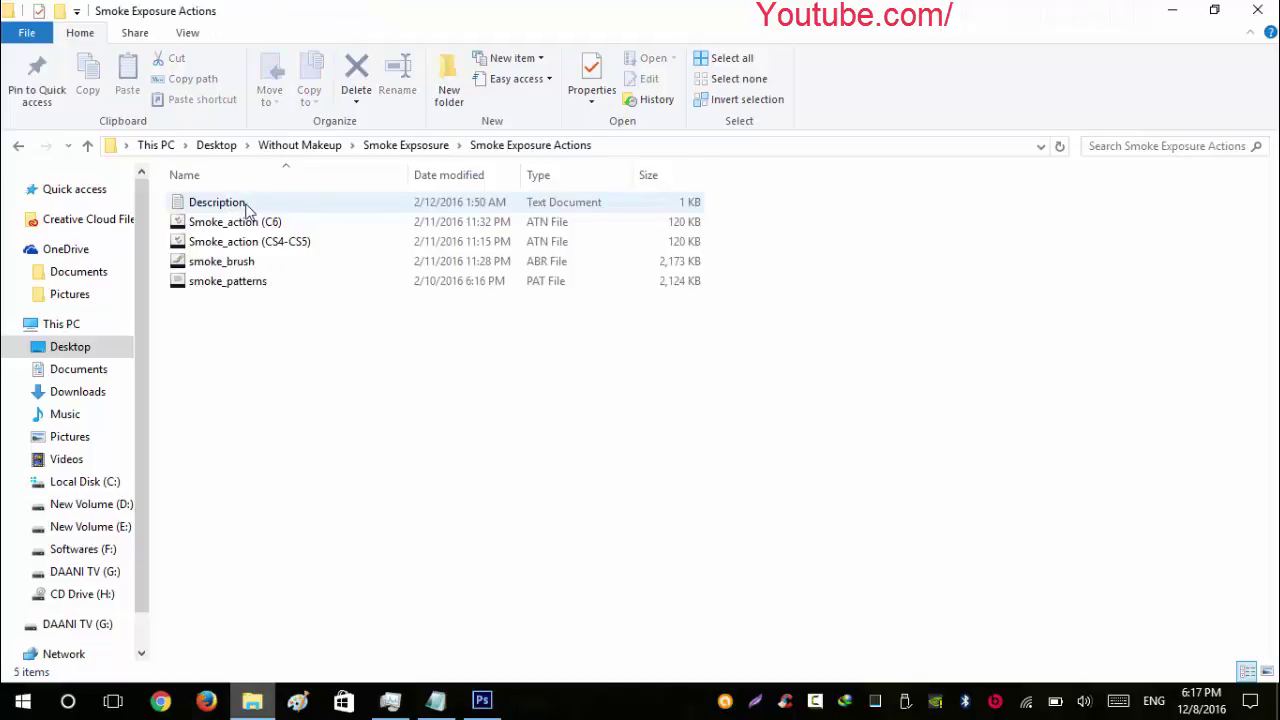
{"action": "left_click", "coordinate": [236, 263]}
{"action": "left_click", "coordinate": [229, 284]}
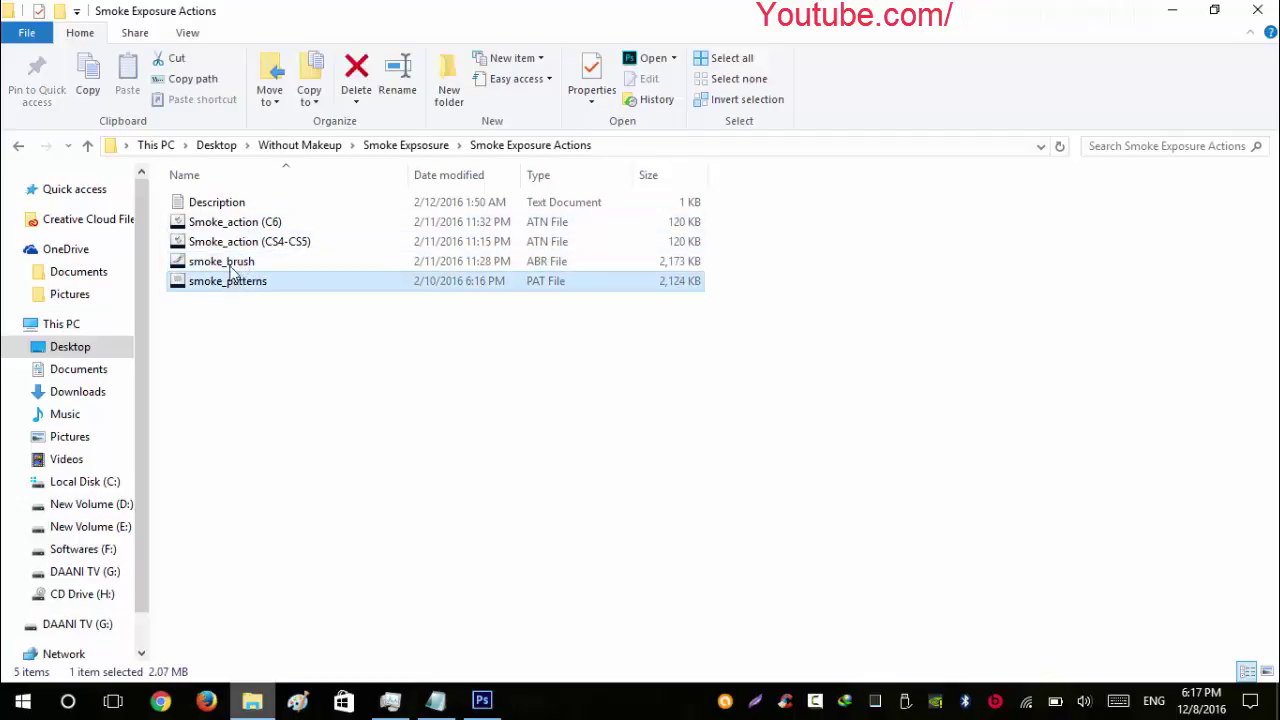
{"action": "left_click", "coordinate": [229, 206]}
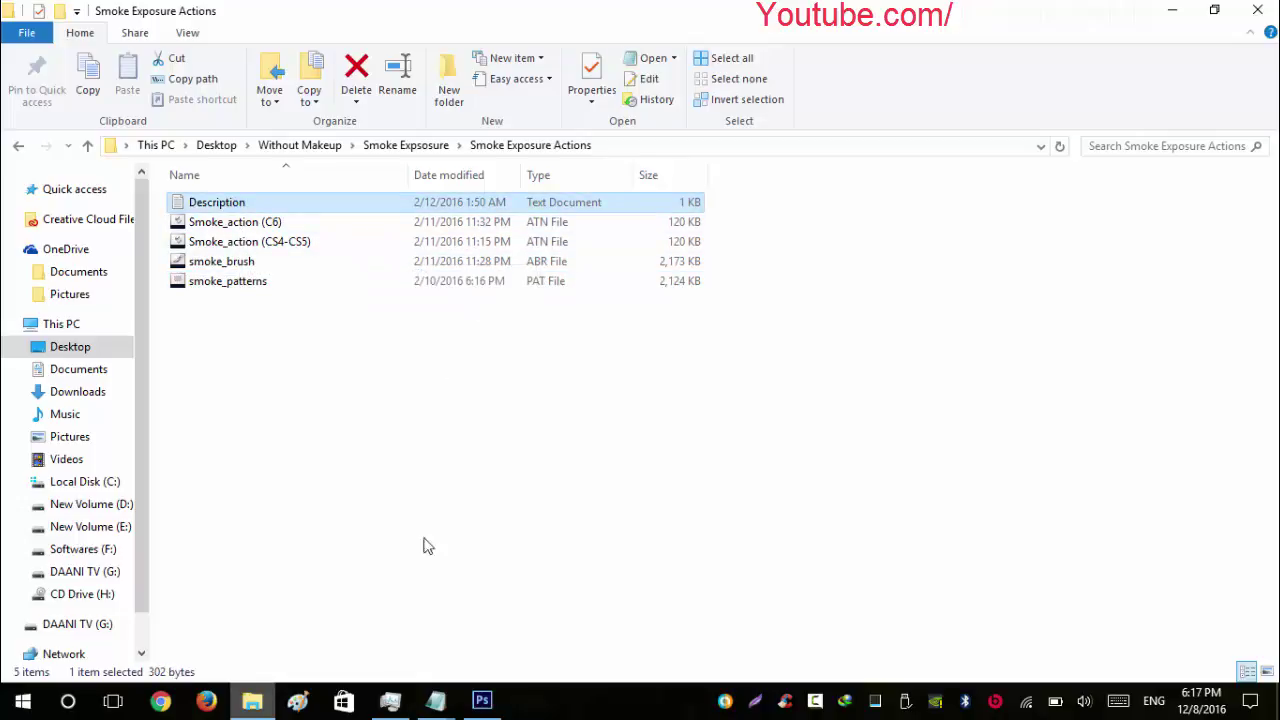
Read the Description notes in Notepad, then close them
{"action": "left_click", "coordinate": [435, 700]}
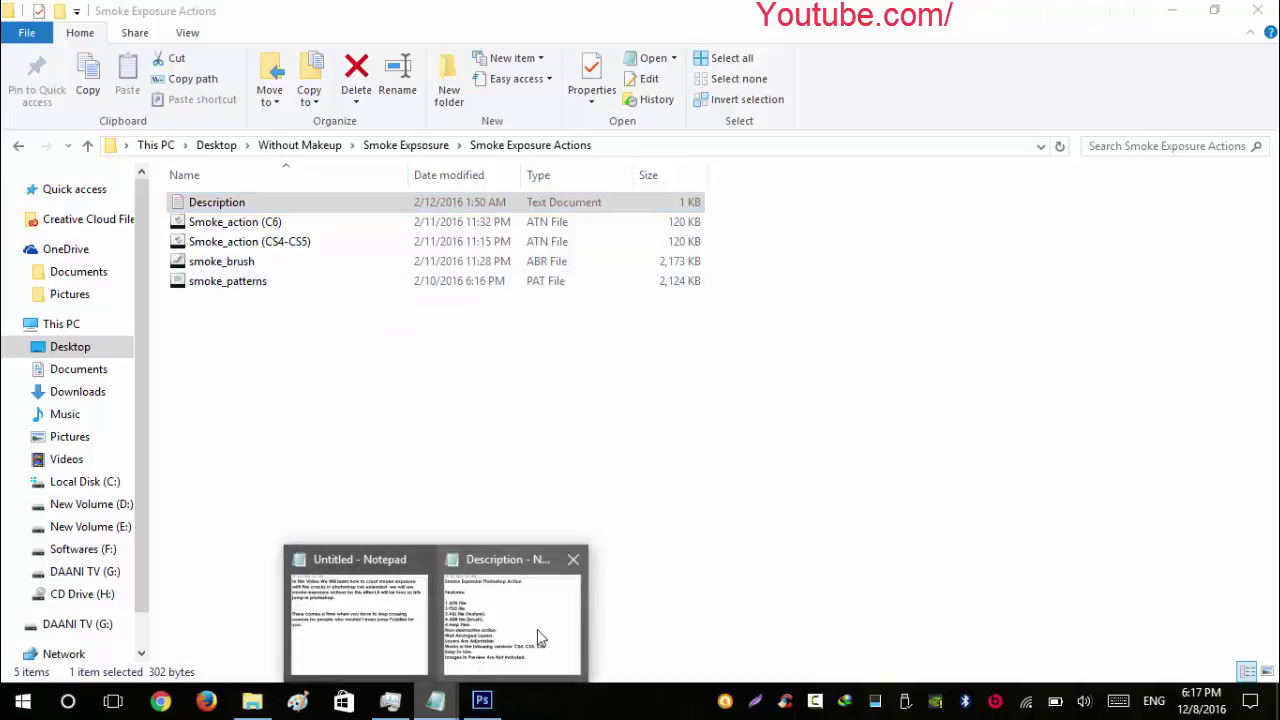
{"action": "left_click", "coordinate": [537, 629]}
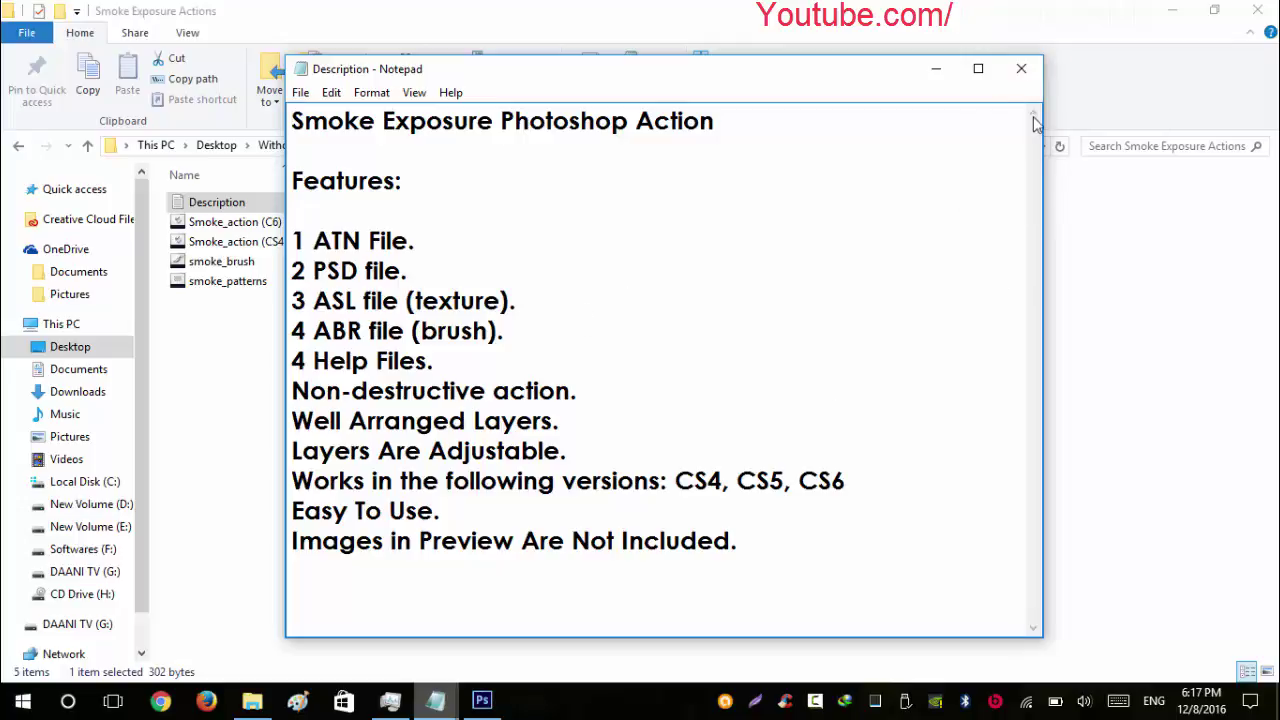
{"action": "left_click", "coordinate": [1016, 67]}
Back in Photoshop, add a new layer above Background named 'brush'
{"action": "left_click", "coordinate": [480, 615]}
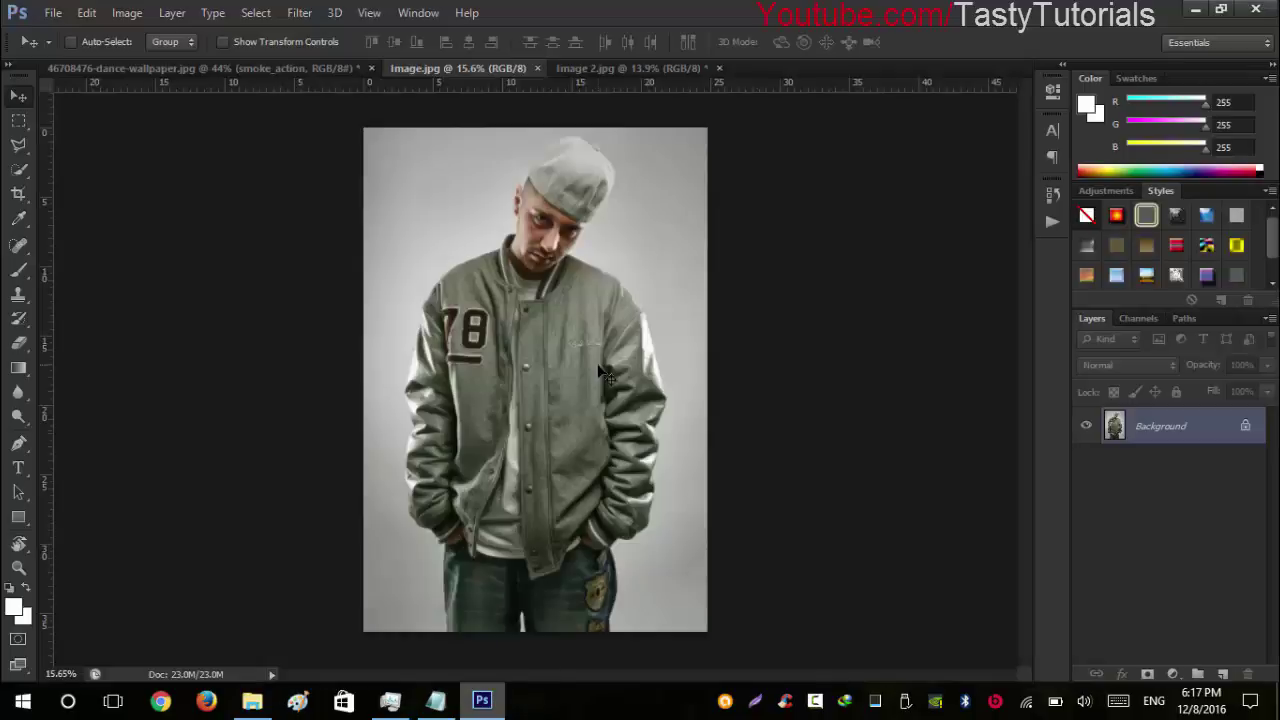
{"action": "left_click", "coordinate": [1224, 674]}
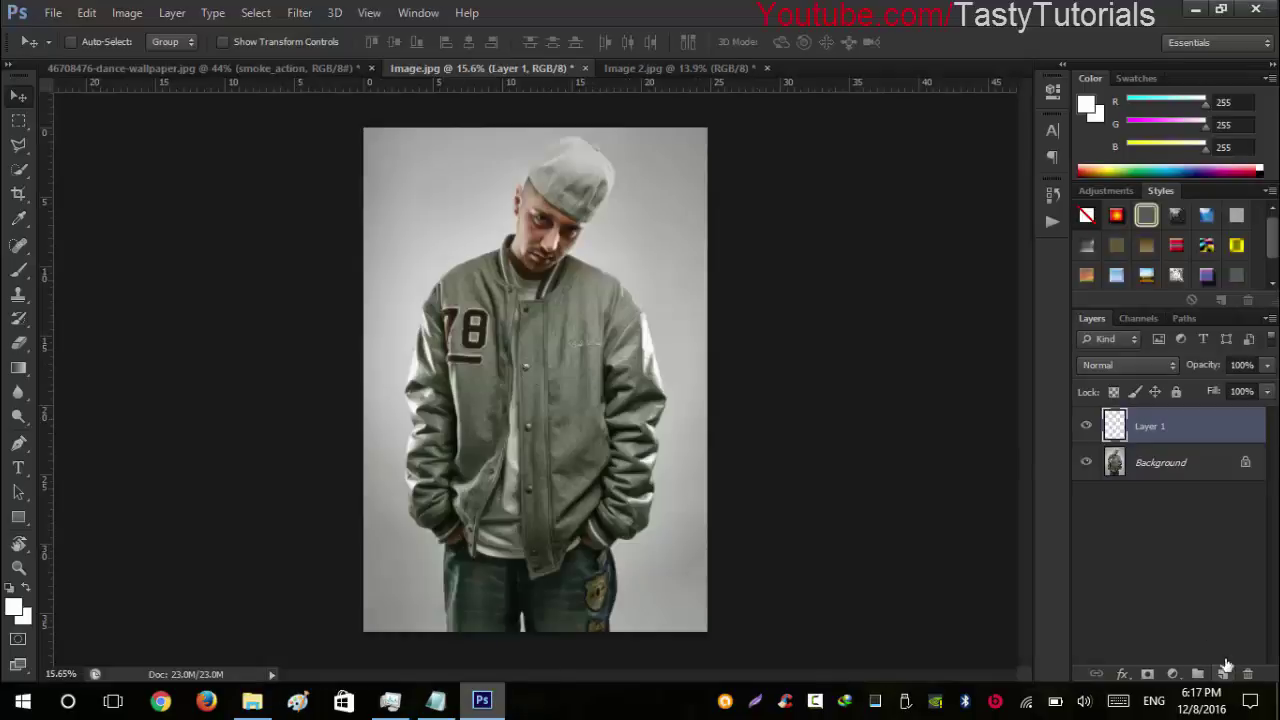
{"action": "double_click", "coordinate": [1152, 428]}
{"action": "type", "text": "b"}
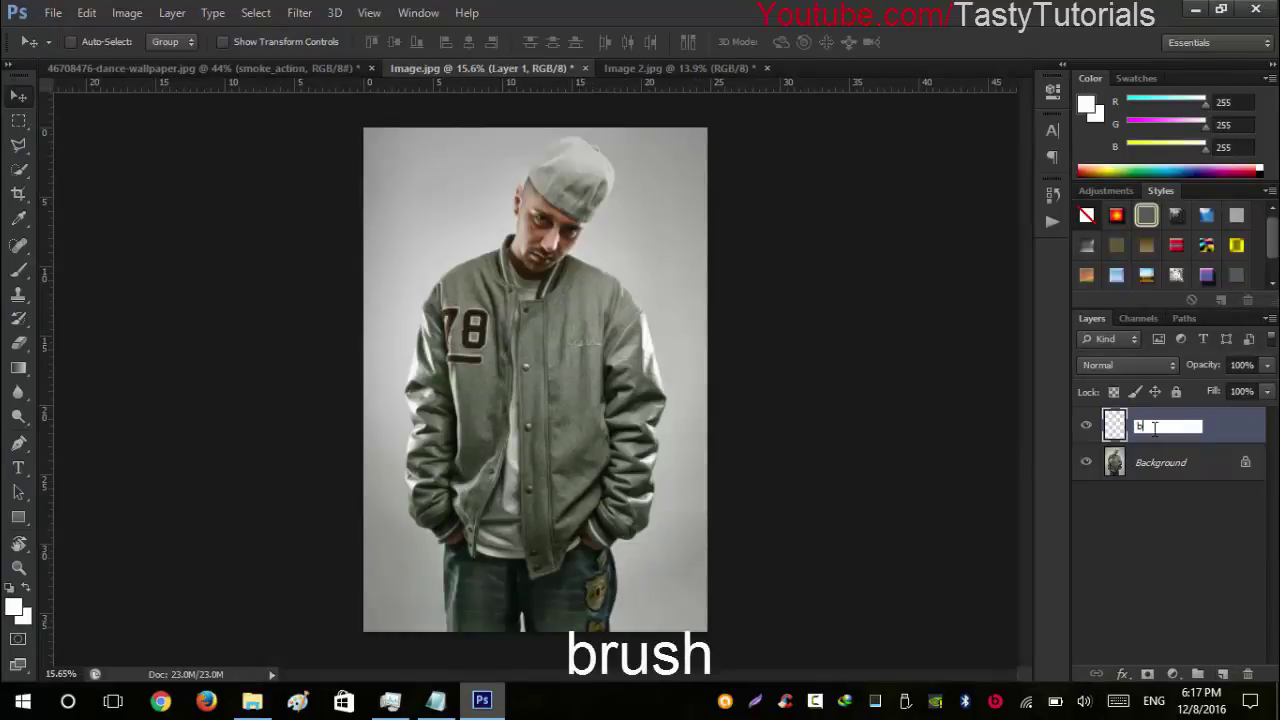
{"action": "type", "text": "rush"}
{"action": "key", "text": "Return"}
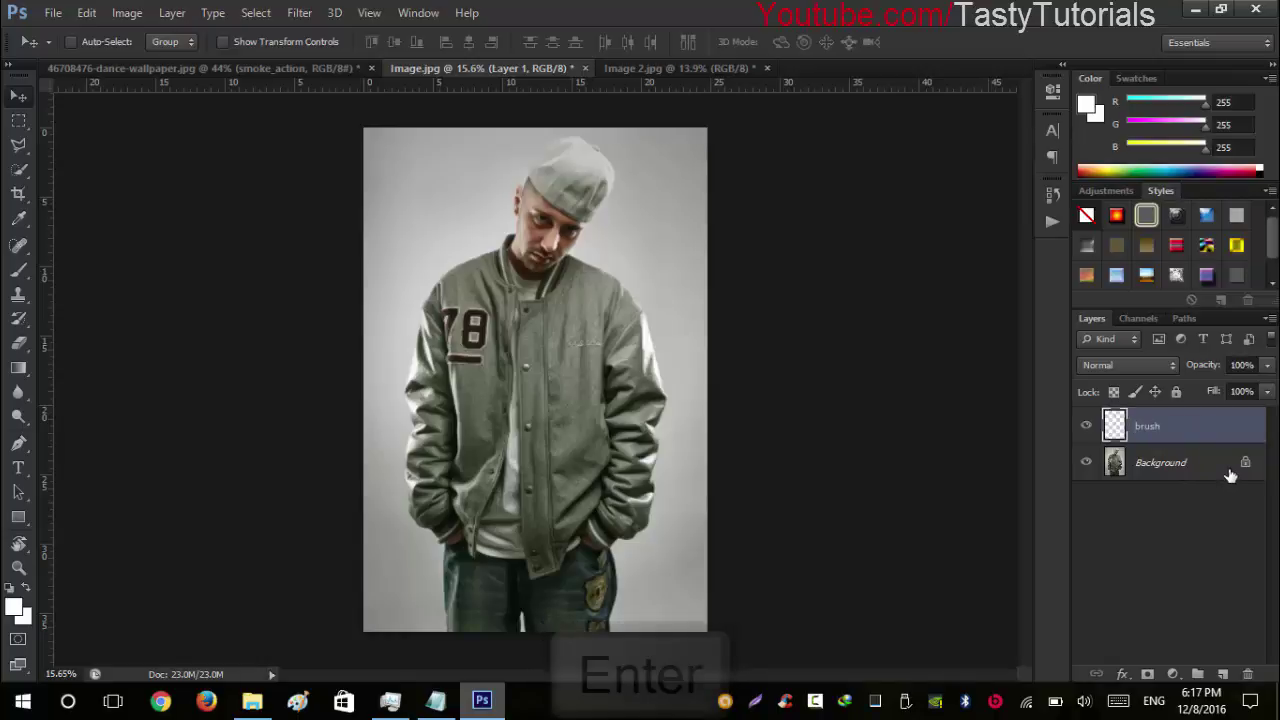
Select the Brush tool with a hard round tip and enlarge it to 600 px
{"action": "key", "text": "b"}
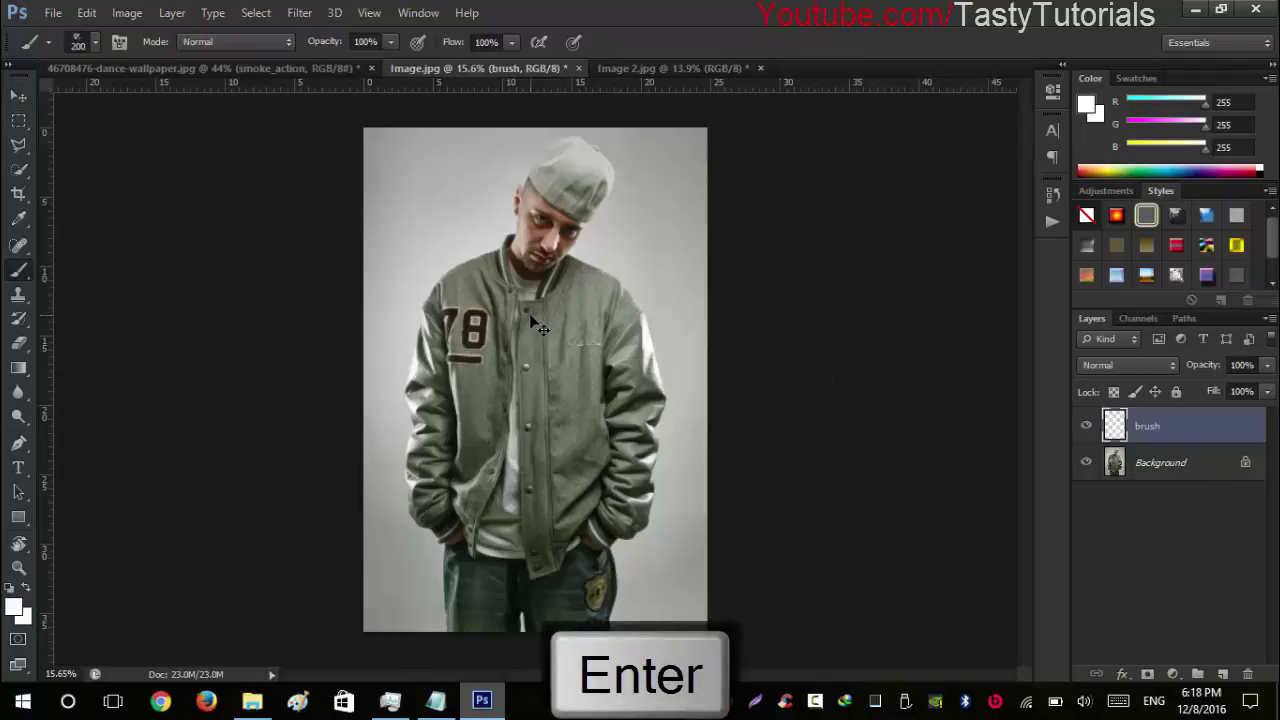
{"action": "scroll", "coordinate": [531, 315], "scroll_direction": "up", "scroll_amount": 1}
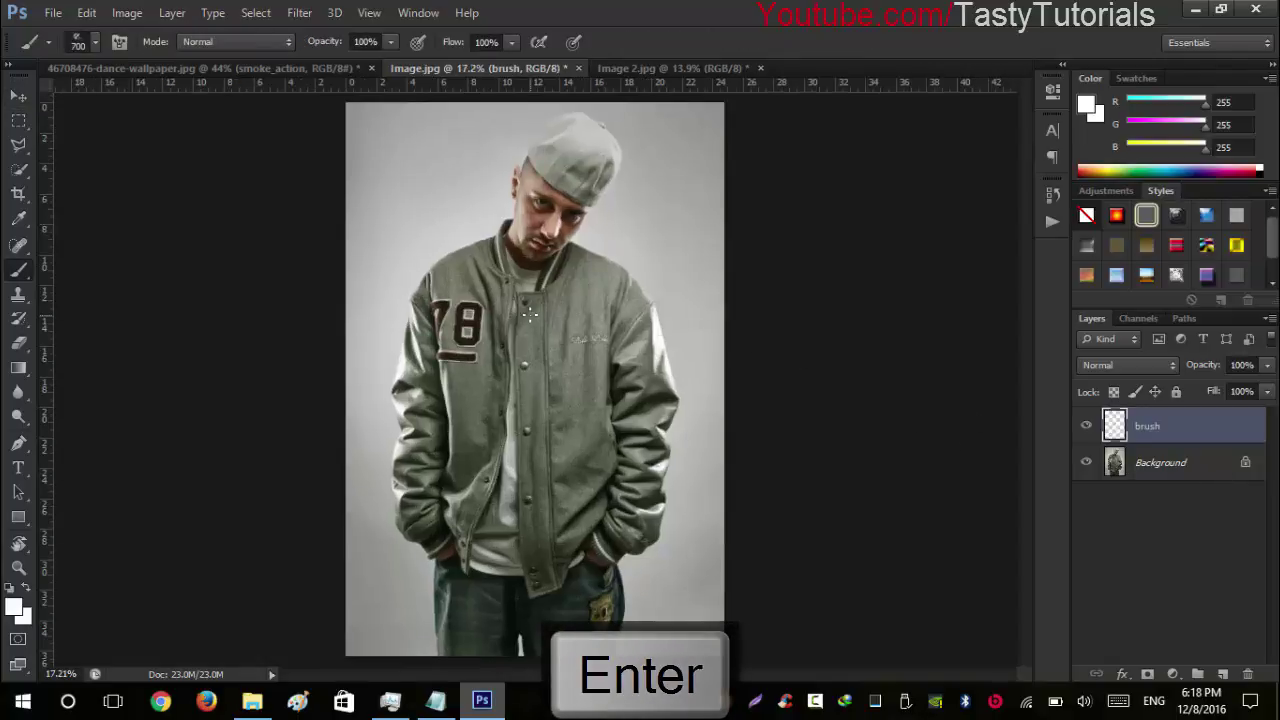
{"action": "right_click", "coordinate": [529, 315]}
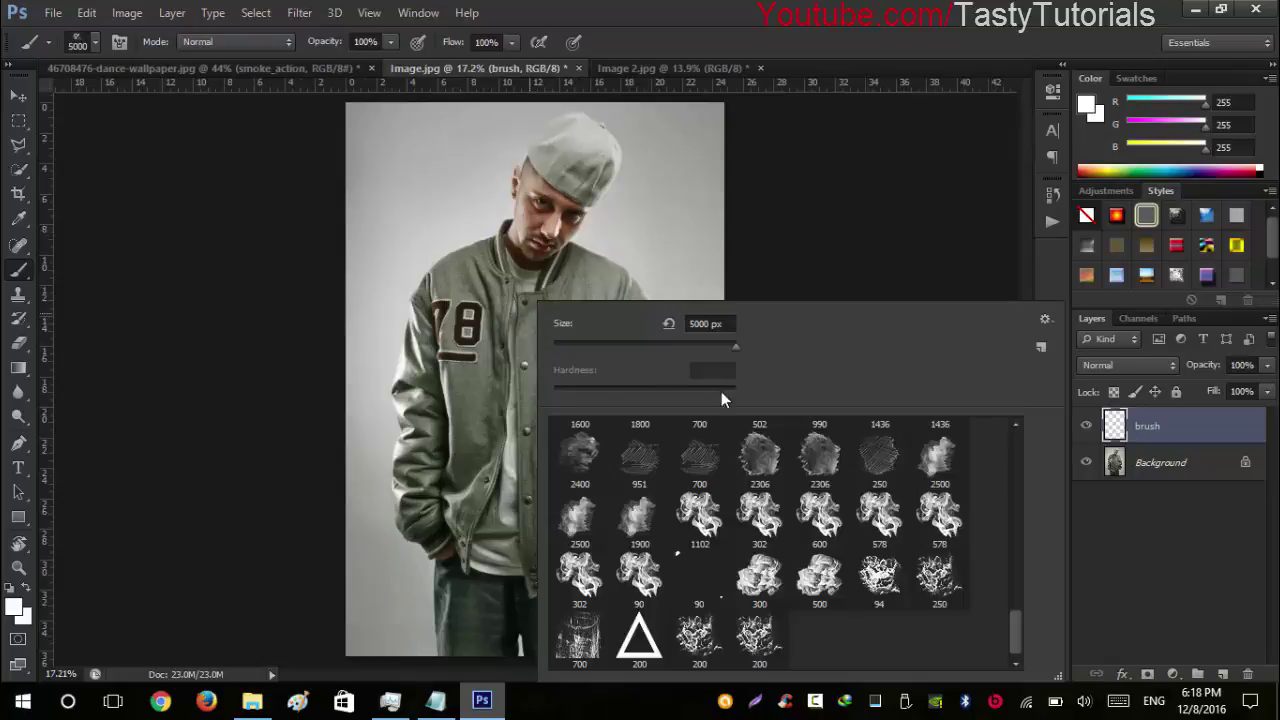
{"action": "left_click_drag", "start_coordinate": [1016, 614], "coordinate": [1017, 436]}
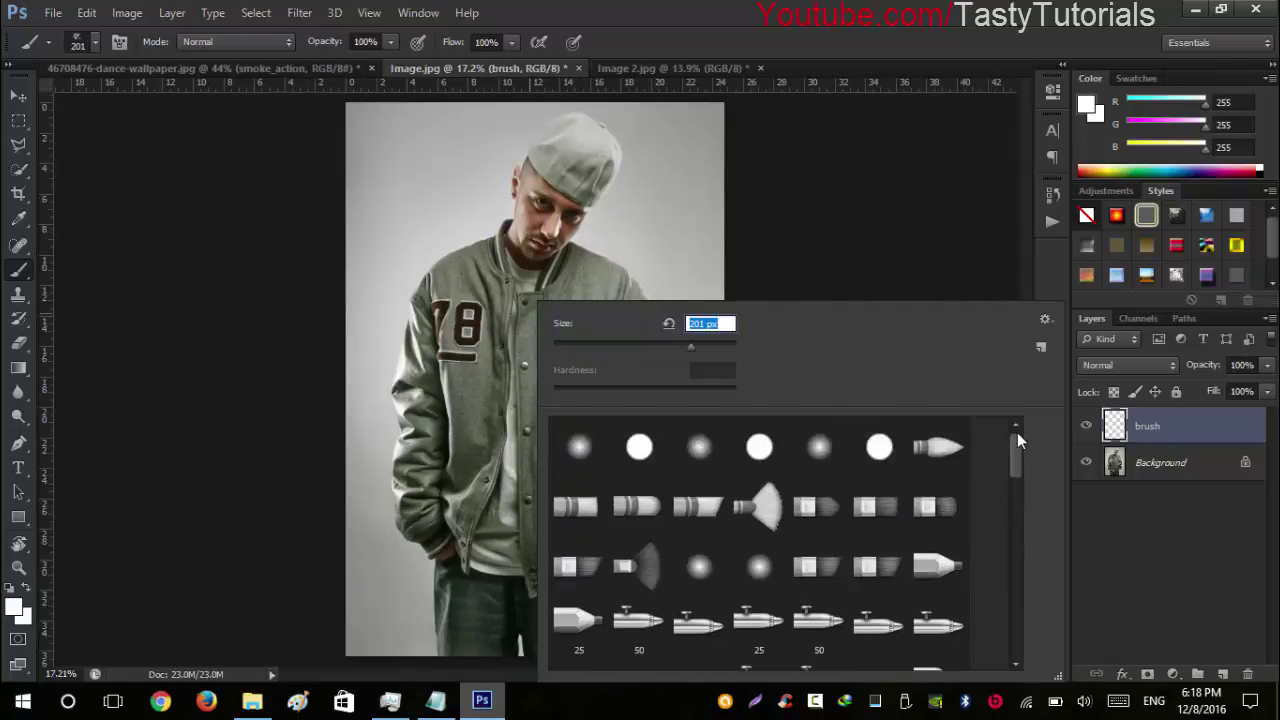
{"action": "left_click", "coordinate": [645, 436]}
{"action": "key", "text": "Return"}
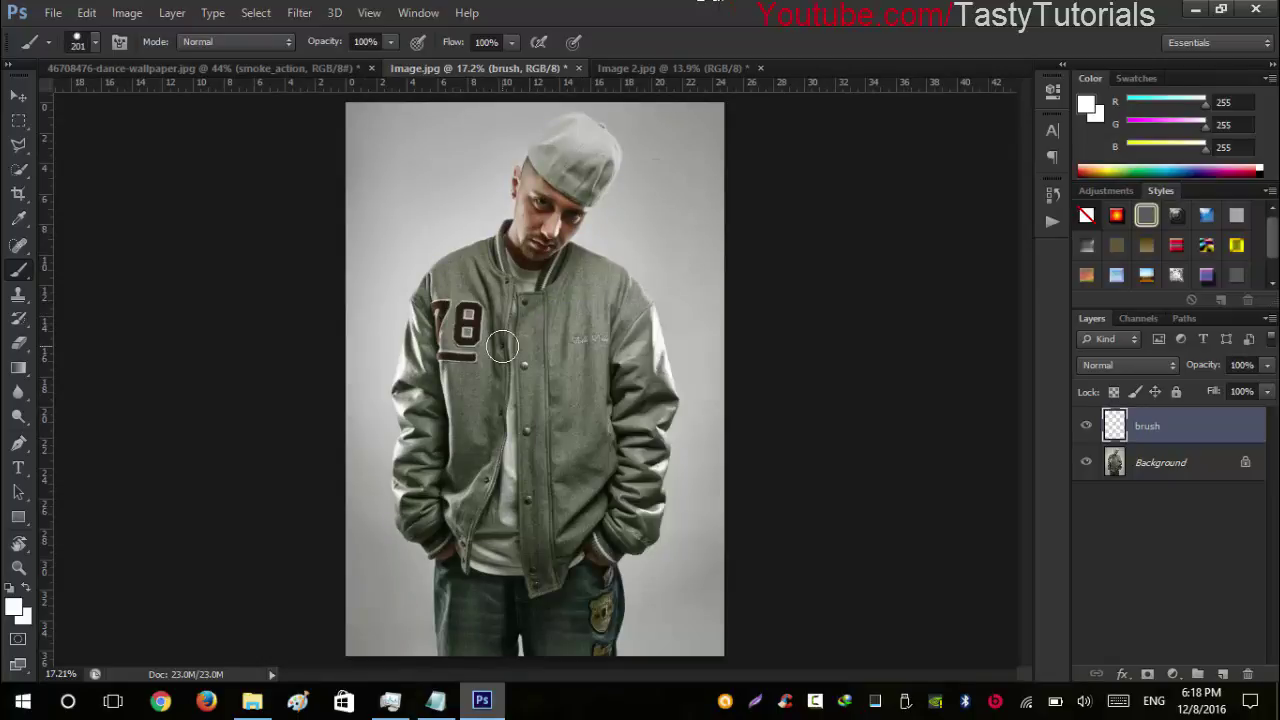
{"action": "key", "text": "bracketright"}
{"action": "key", "text": "bracketright"}
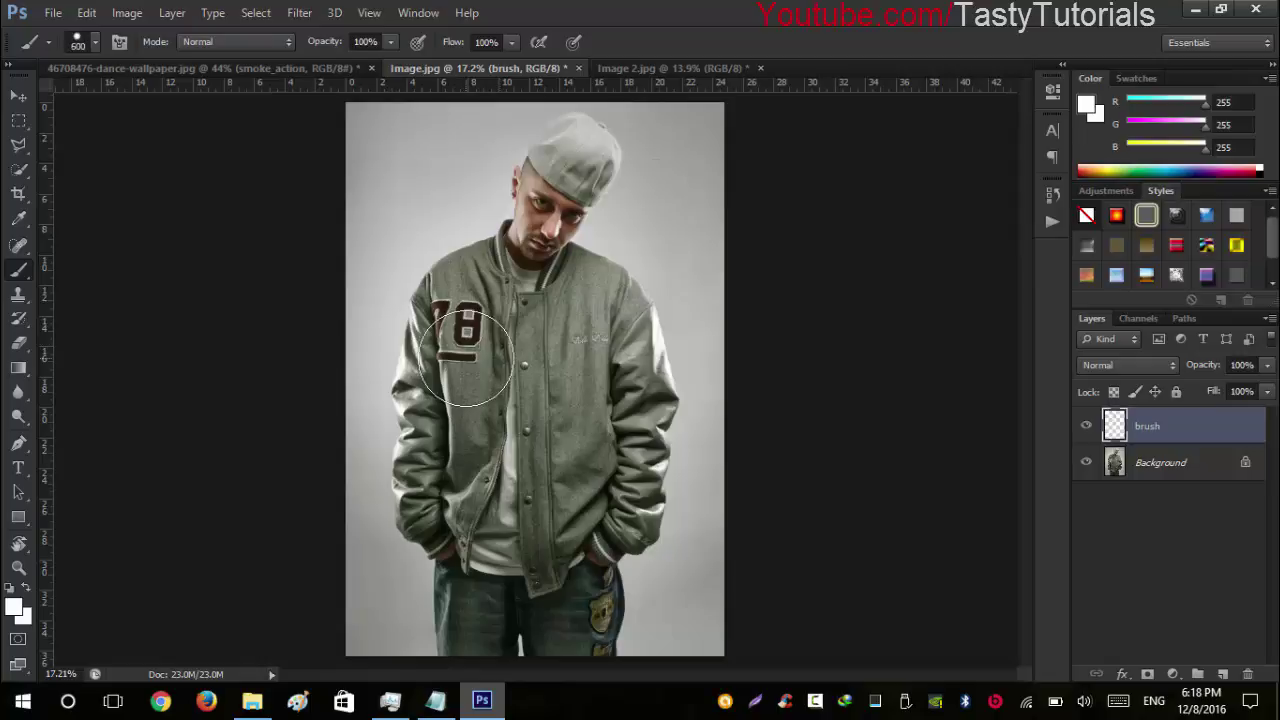
Reset default colours, set the foreground to pure red (R 255), and shrink the brush to 300 px
{"action": "key", "text": "d"}
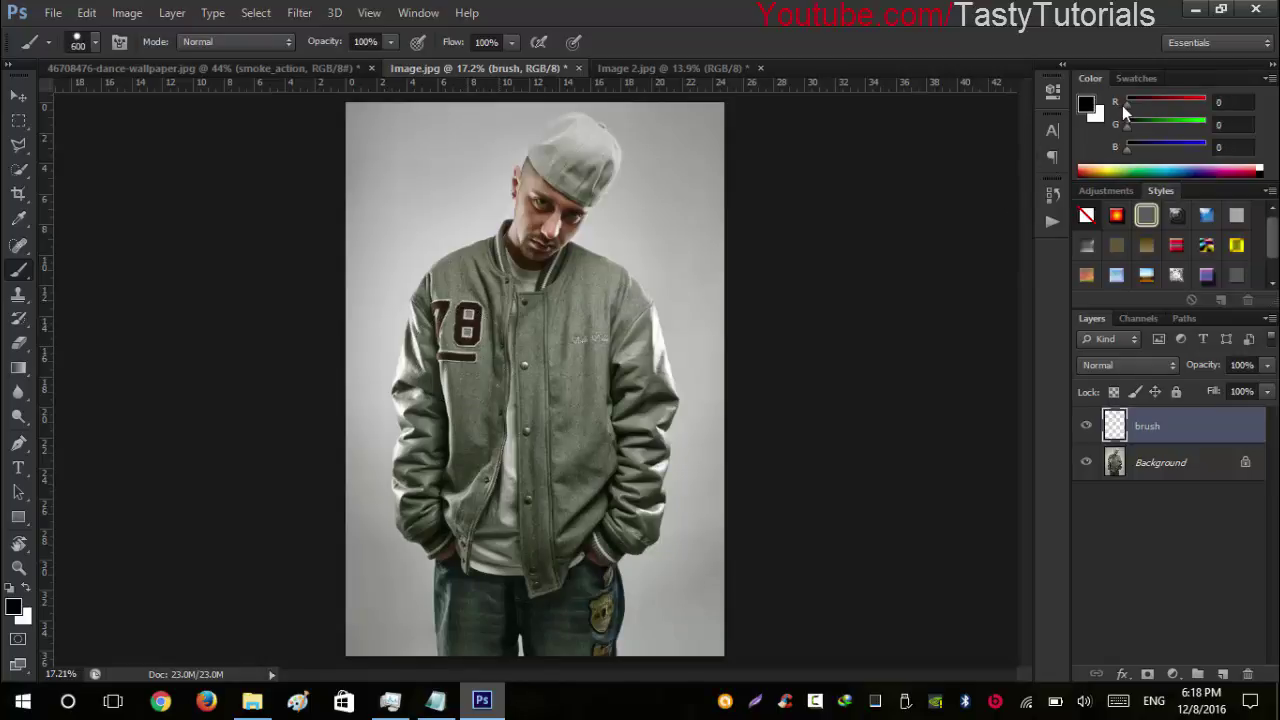
{"action": "left_click_drag", "start_coordinate": [1162, 107], "coordinate": [1205, 103]}
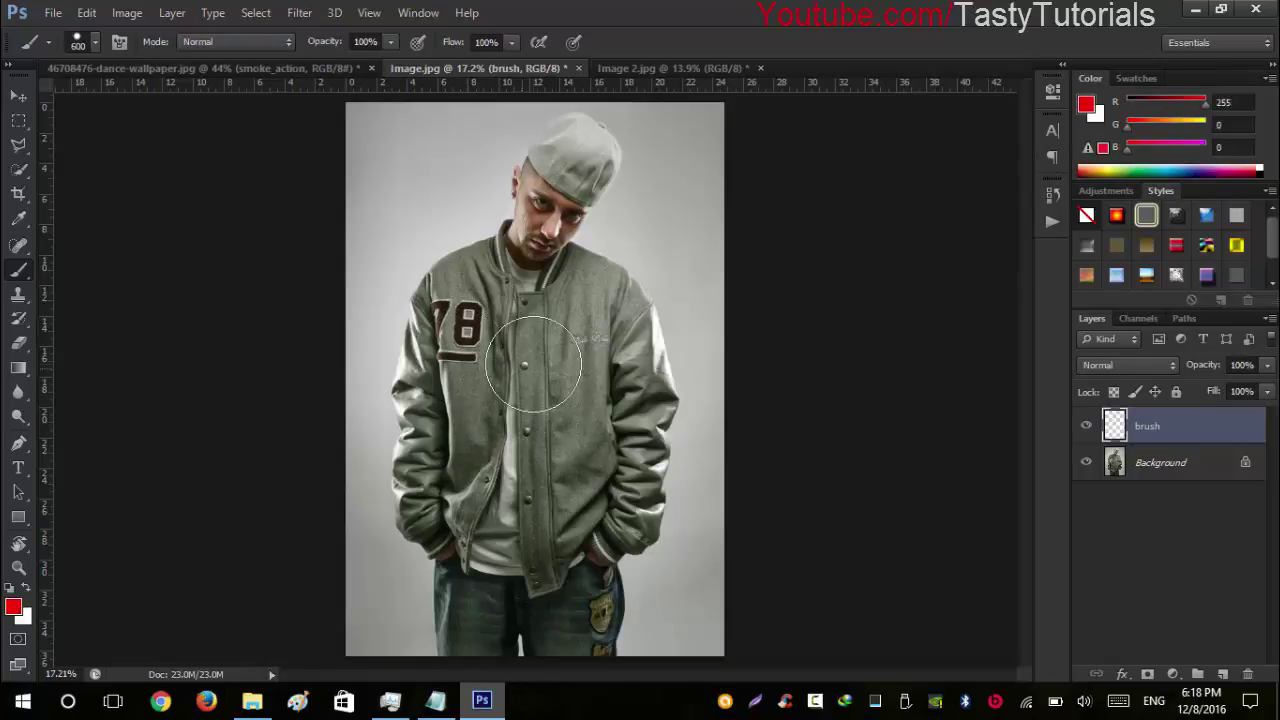
{"action": "key", "text": "bracketleft"}
{"action": "key", "text": "bracketleft"}
{"action": "scroll", "coordinate": [533, 366], "scroll_direction": "up", "scroll_amount": 4}
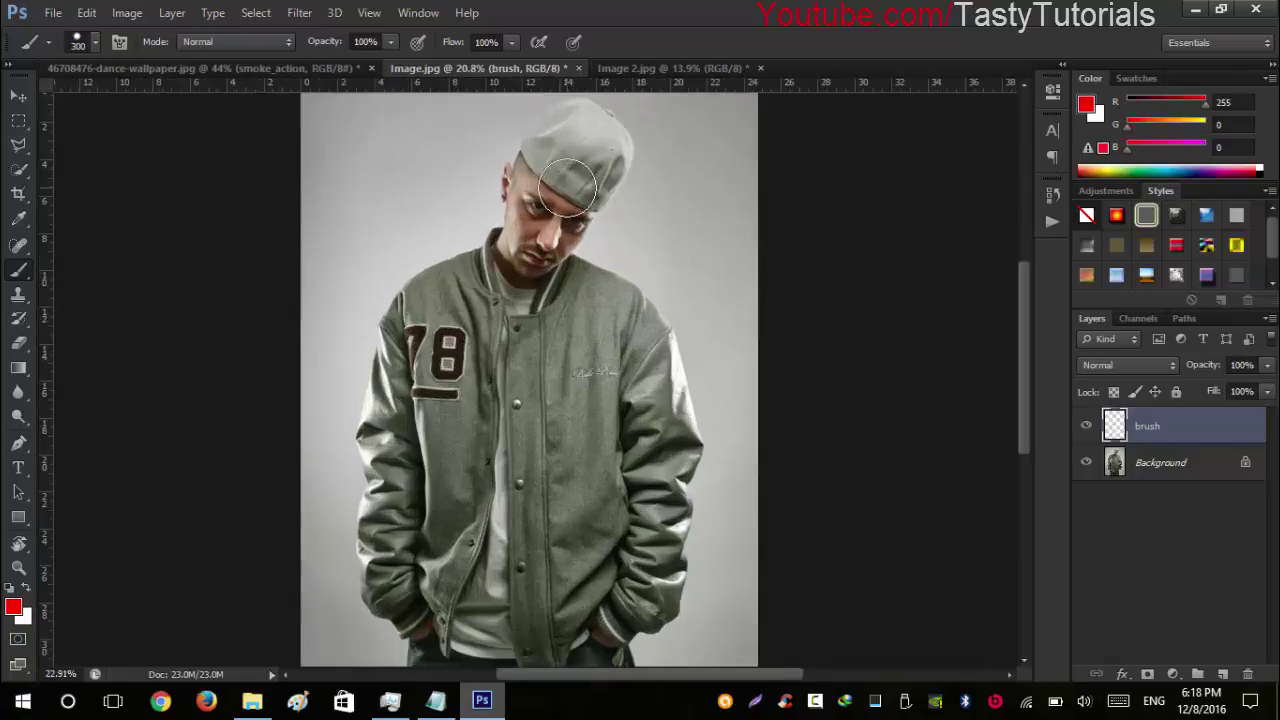
{"action": "scroll", "coordinate": [531, 370], "scroll_direction": "down", "scroll_amount": 3}
{"action": "scroll", "coordinate": [531, 370], "scroll_direction": "down", "scroll_amount": 1}
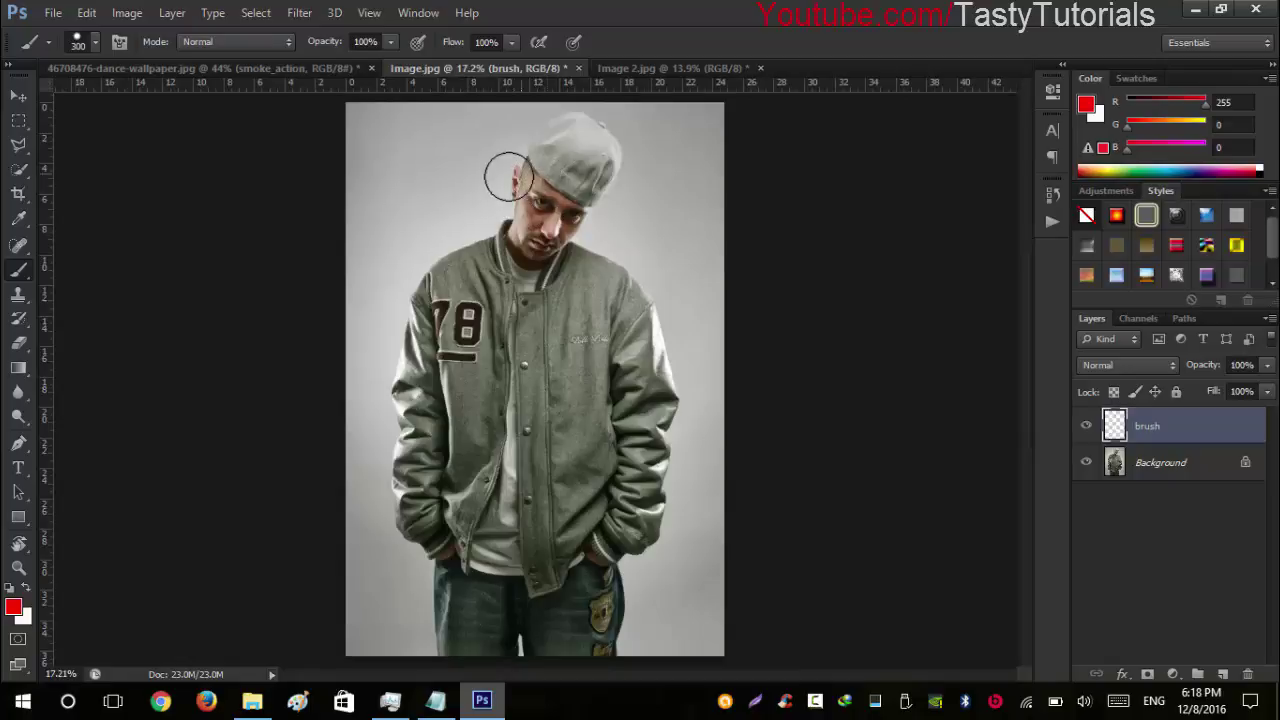
{"action": "scroll", "coordinate": [535, 210], "scroll_direction": "up", "scroll_amount": 1}
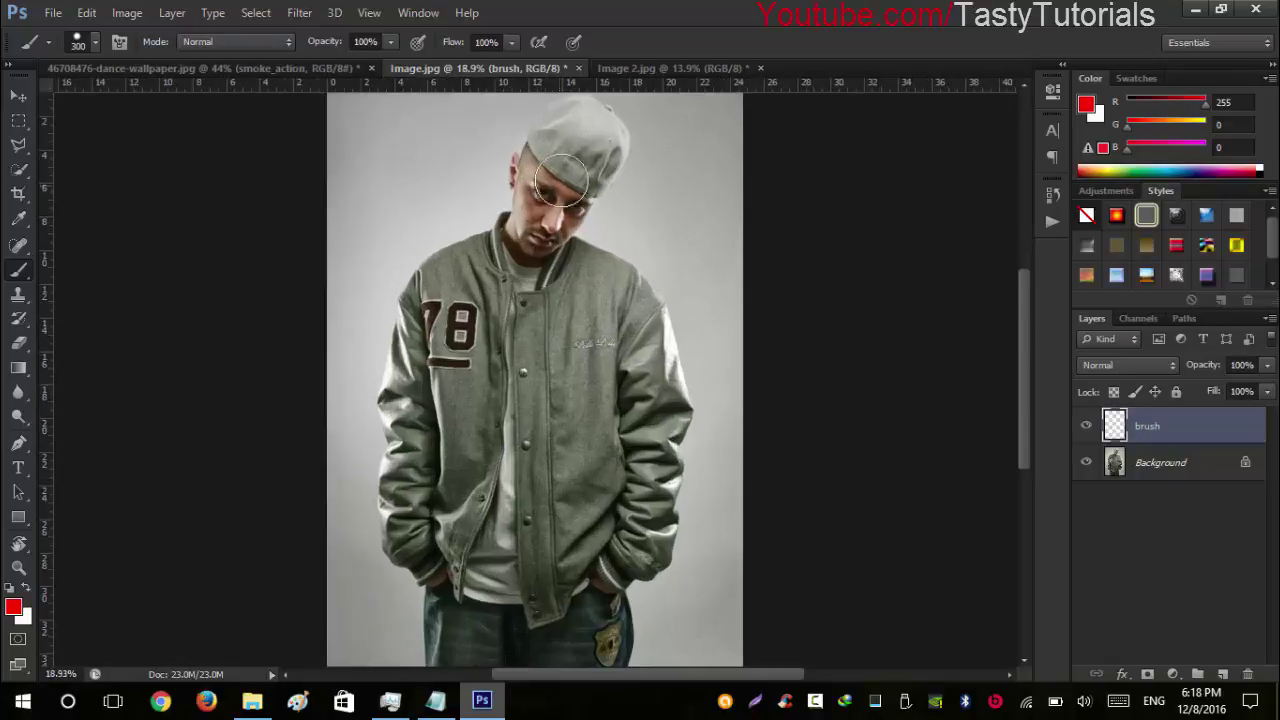
Paint solid red over the figure from cap to jacket, resizing the brush for the edges
{"action": "mouse_move", "coordinate": [577, 125]}
{"action": "left_mouse_down"}
{"action": "mouse_move", "coordinate": [538, 258]}
{"action": "mouse_move", "coordinate": [472, 268]}
{"action": "mouse_move", "coordinate": [422, 314]}
{"action": "mouse_move", "coordinate": [427, 302]}
{"action": "mouse_move", "coordinate": [453, 614]}
{"action": "mouse_move", "coordinate": [500, 650]}
{"action": "mouse_move", "coordinate": [606, 624]}
{"action": "mouse_move", "coordinate": [662, 372]}
{"action": "mouse_move", "coordinate": [479, 255]}
{"action": "mouse_move", "coordinate": [604, 212]}
{"action": "mouse_move", "coordinate": [578, 125]}
{"action": "mouse_move", "coordinate": [590, 160]}
{"action": "left_mouse_up"}
{"action": "scroll", "coordinate": [590, 160], "scroll_direction": "up", "scroll_amount": 10}
{"action": "key", "text": "bracketleft"}
{"action": "key", "text": "bracketleft"}
{"action": "key", "text": "bracketleft"}
{"action": "key", "text": "bracketleft"}
{"action": "key", "text": "bracketleft"}
{"action": "key", "text": "bracketleft"}
{"action": "key", "text": "bracketleft"}
{"action": "key", "text": "bracketleft"}
{"action": "key", "text": "bracketleft"}
{"action": "key", "text": "bracketleft"}
{"action": "key", "text": "bracketright"}
{"action": "key", "text": "bracketright"}
{"action": "scroll", "coordinate": [490, 300], "scroll_direction": "down", "scroll_amount": 4}
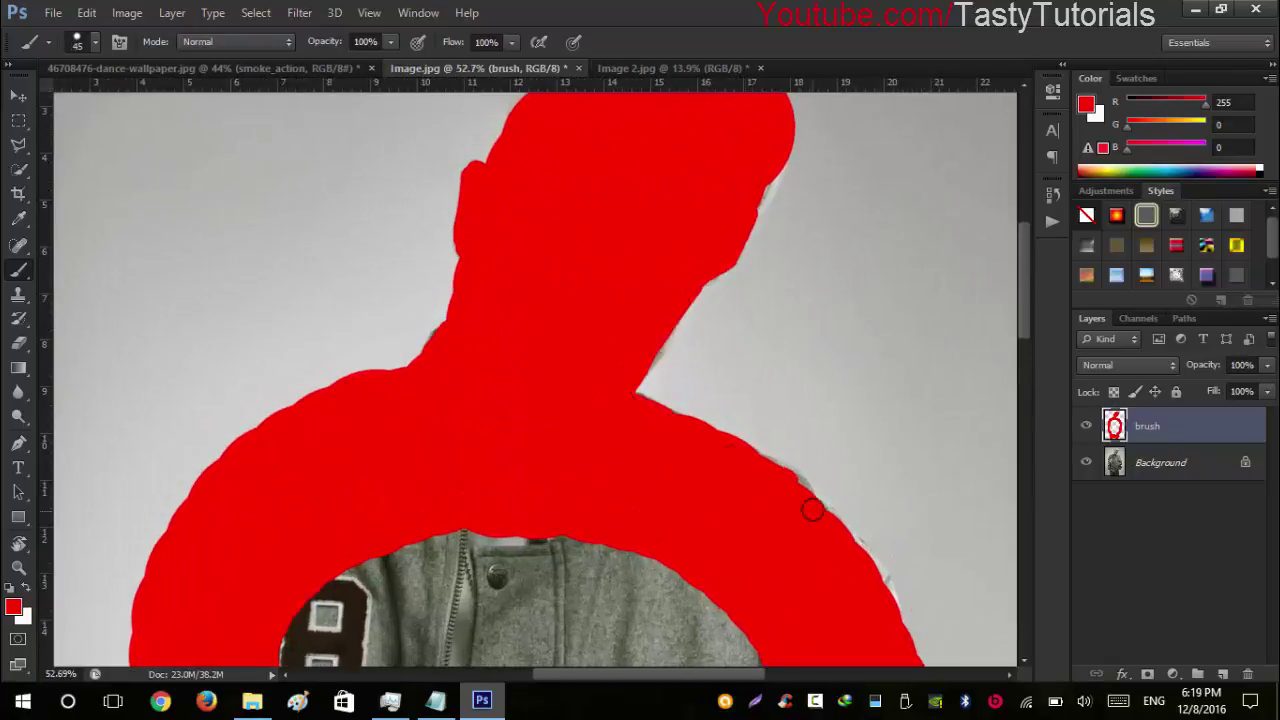
{"action": "scroll", "coordinate": [413, 527], "scroll_direction": "up", "scroll_amount": 1}
{"action": "scroll", "coordinate": [413, 527], "scroll_direction": "up", "scroll_amount": 2}
{"action": "scroll", "coordinate": [580, 503], "scroll_direction": "down", "scroll_amount": 3}
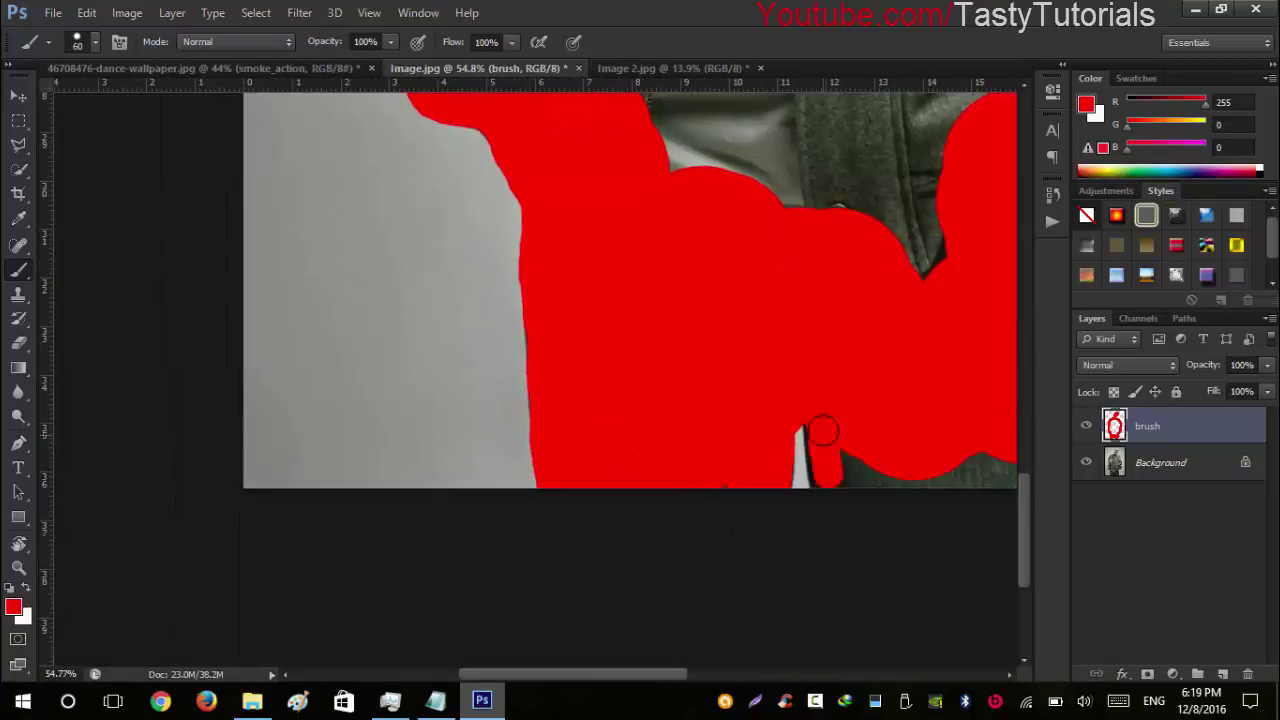
{"action": "scroll", "coordinate": [808, 437], "scroll_direction": "right", "scroll_amount": 4}
{"action": "scroll", "coordinate": [946, 249], "scroll_direction": "up", "scroll_amount": 2}
{"action": "scroll", "coordinate": [946, 249], "scroll_direction": "down", "scroll_amount": 8}
{"action": "left_click_drag", "start_coordinate": [514, 371], "coordinate": [503, 286]}
{"action": "key", "text": "bracketleft"}
{"action": "key", "text": "bracketleft"}
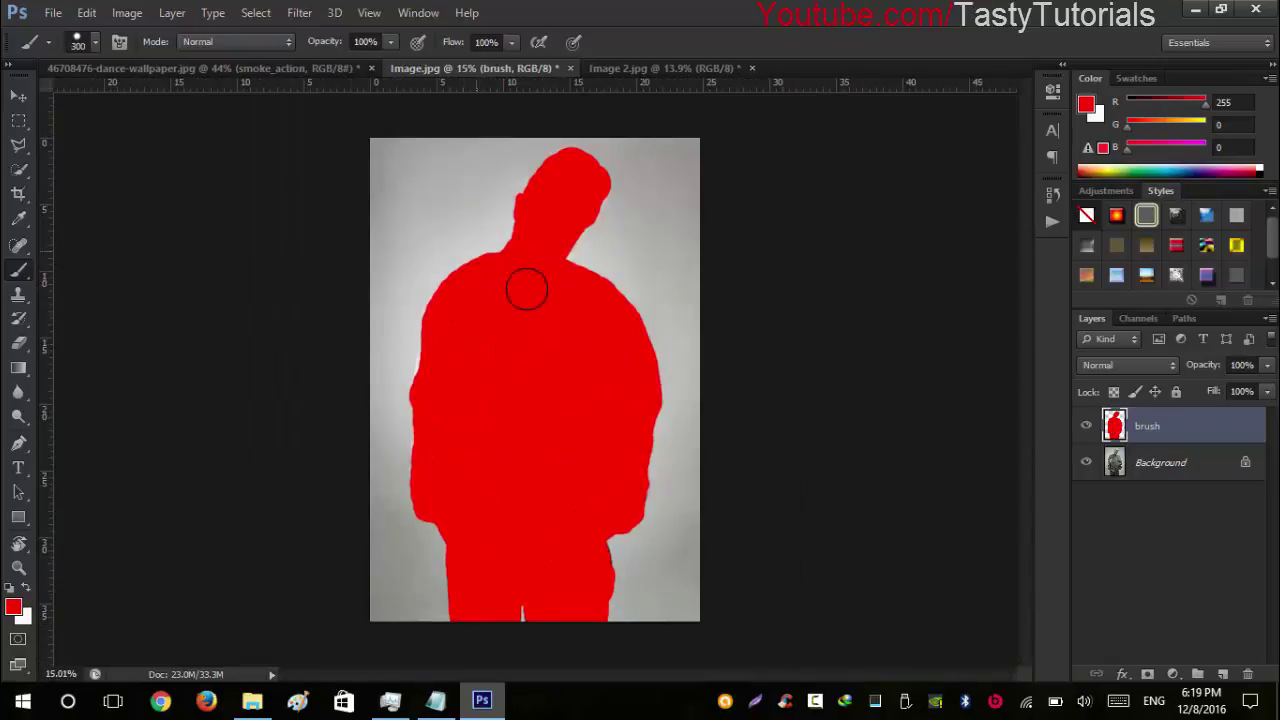
Toggle the red layer's visibility to check coverage, then add a new empty layer above
{"action": "left_click", "coordinate": [1086, 427]}
{"action": "left_click", "coordinate": [1086, 427]}
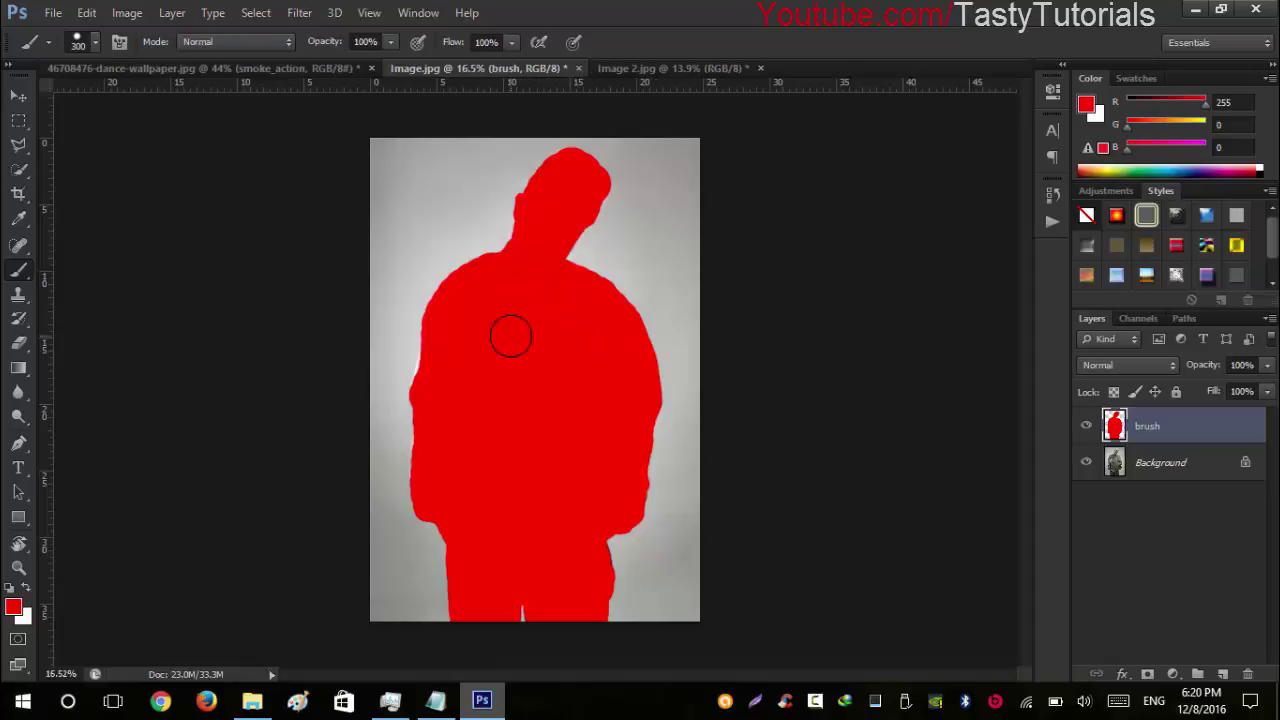
{"action": "scroll", "coordinate": [509, 334], "scroll_direction": "up", "scroll_amount": 3}
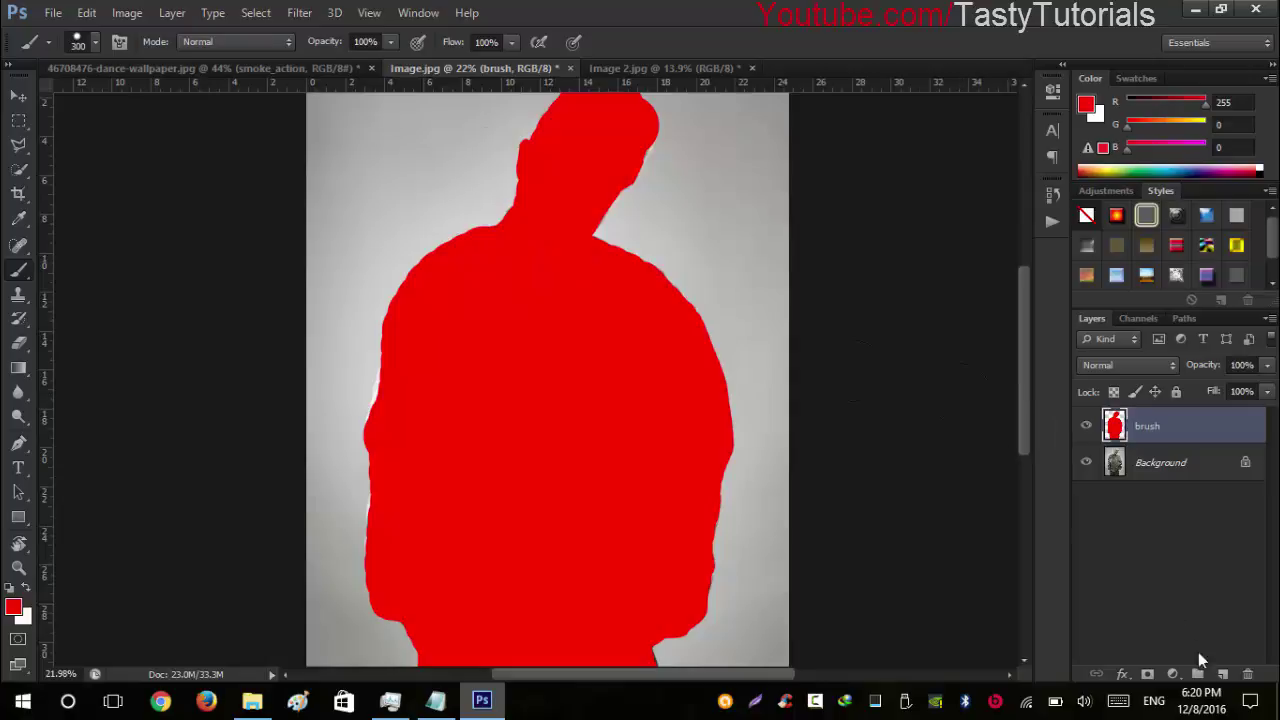
{"action": "left_click", "coordinate": [1222, 674]}
Name the new layer 'smoke' and set the painting colour to dark maroon (R 36)
{"action": "double_click", "coordinate": [1150, 427]}
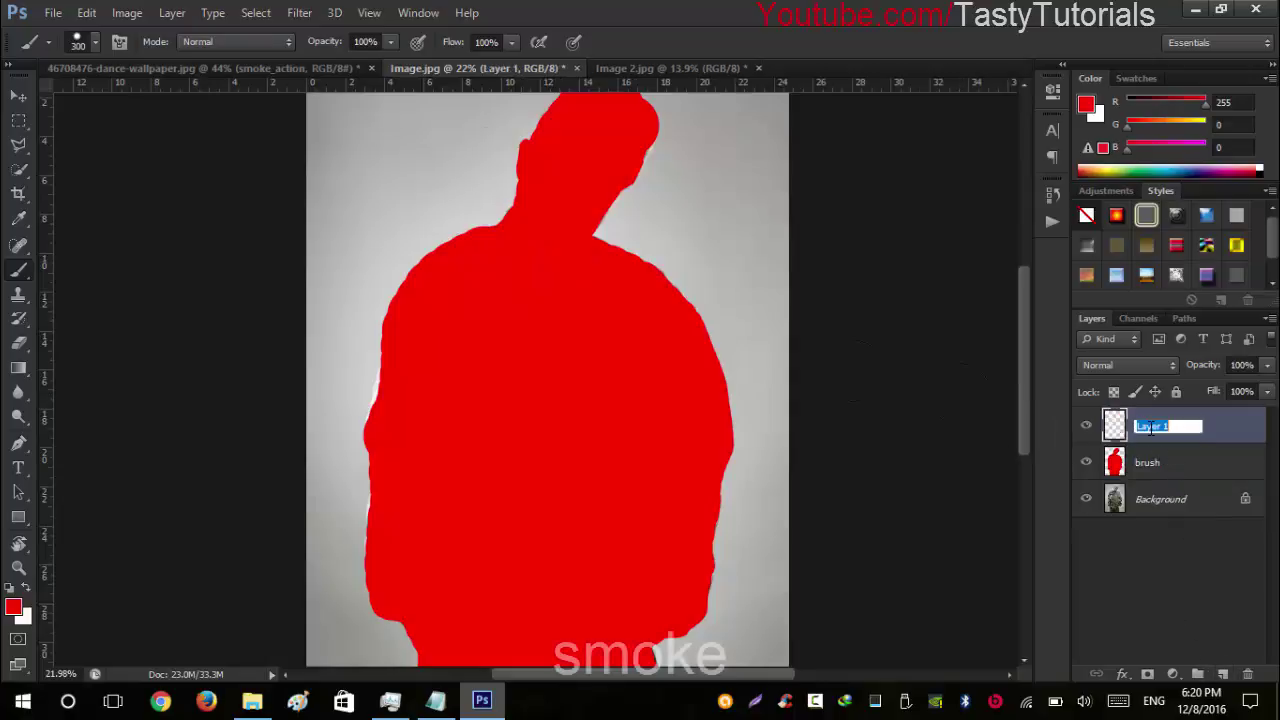
{"action": "type", "text": "smoke"}
{"action": "key", "text": "Return"}
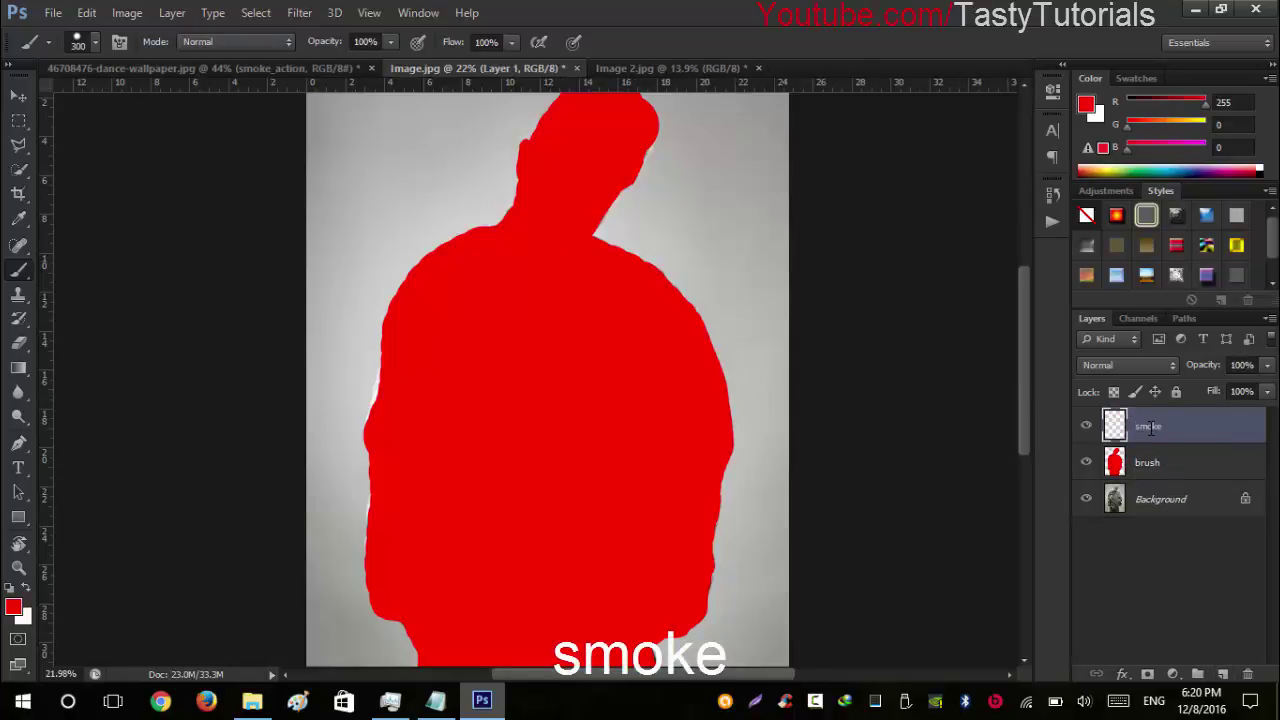
{"action": "scroll", "coordinate": [531, 271], "scroll_direction": "down", "scroll_amount": 4}
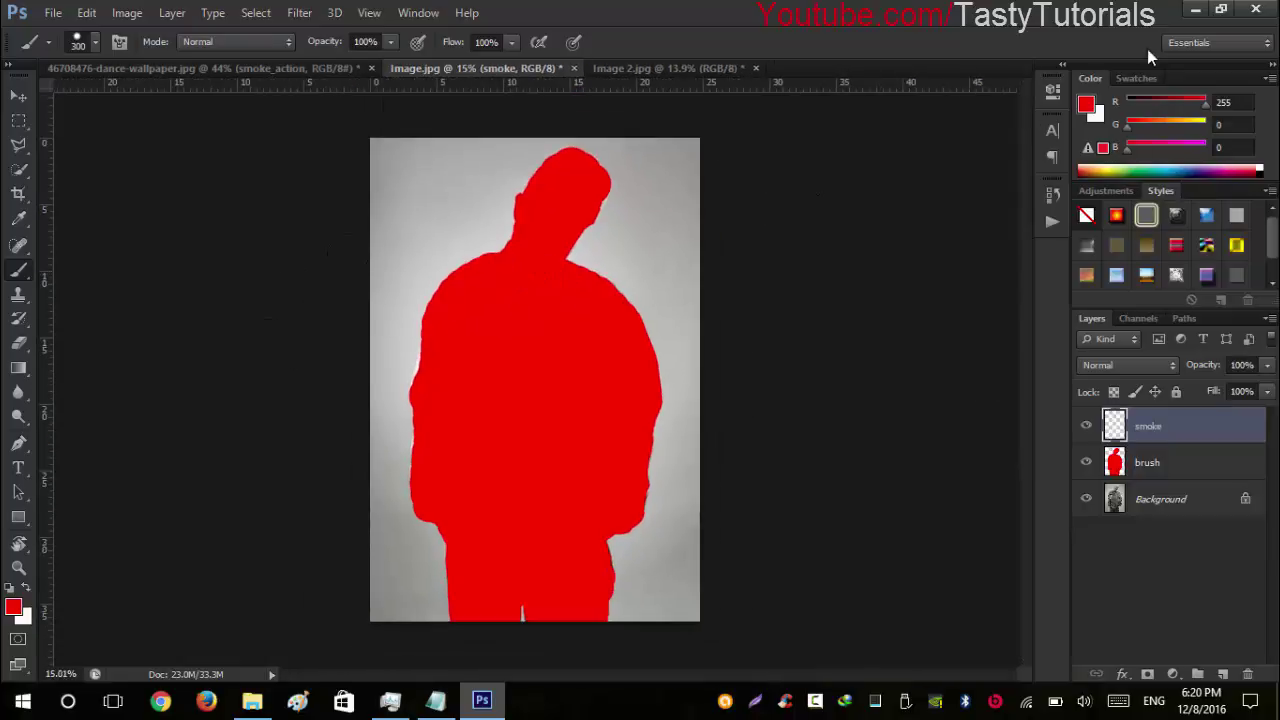
{"action": "left_click_drag", "start_coordinate": [1177, 104], "coordinate": [1136, 105]}
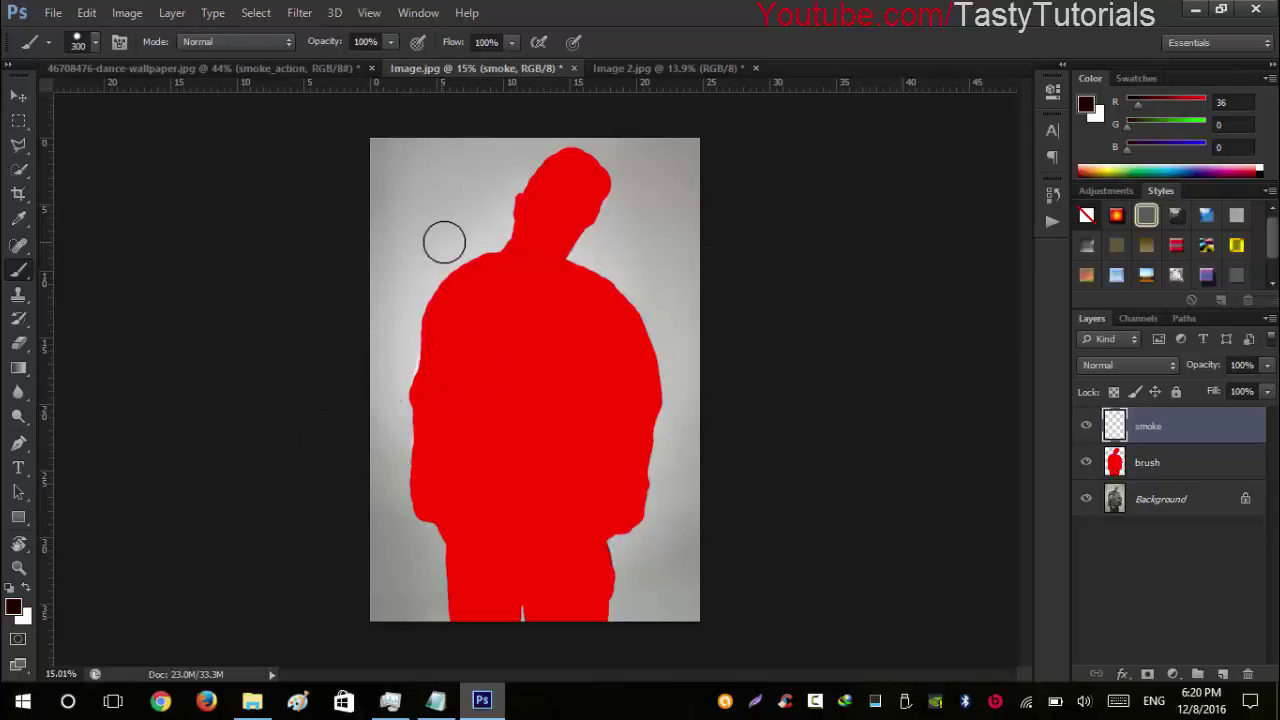
With a 200 px brush, paint maroon patches over the neck and top of the head
{"action": "scroll", "coordinate": [508, 200], "scroll_direction": "up", "scroll_amount": 1}
{"action": "scroll", "coordinate": [537, 275], "scroll_direction": "up", "scroll_amount": 2}
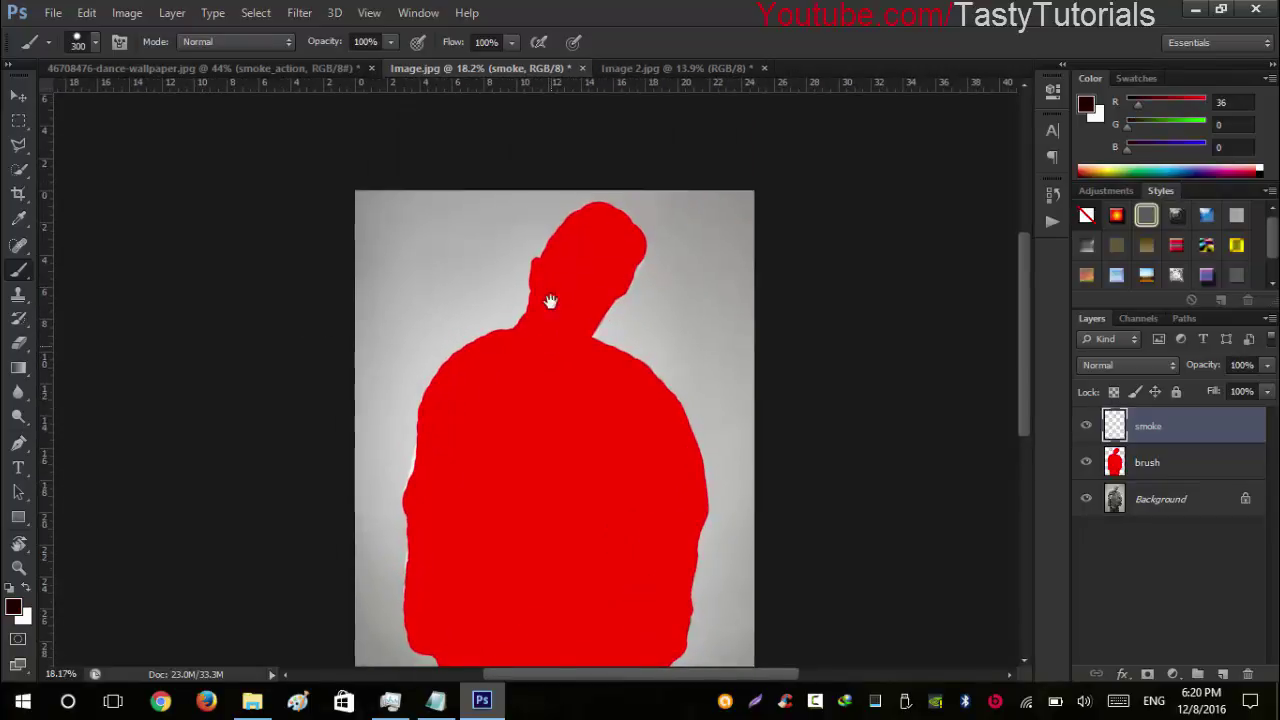
{"action": "scroll", "coordinate": [525, 243], "scroll_direction": "up", "scroll_amount": 1}
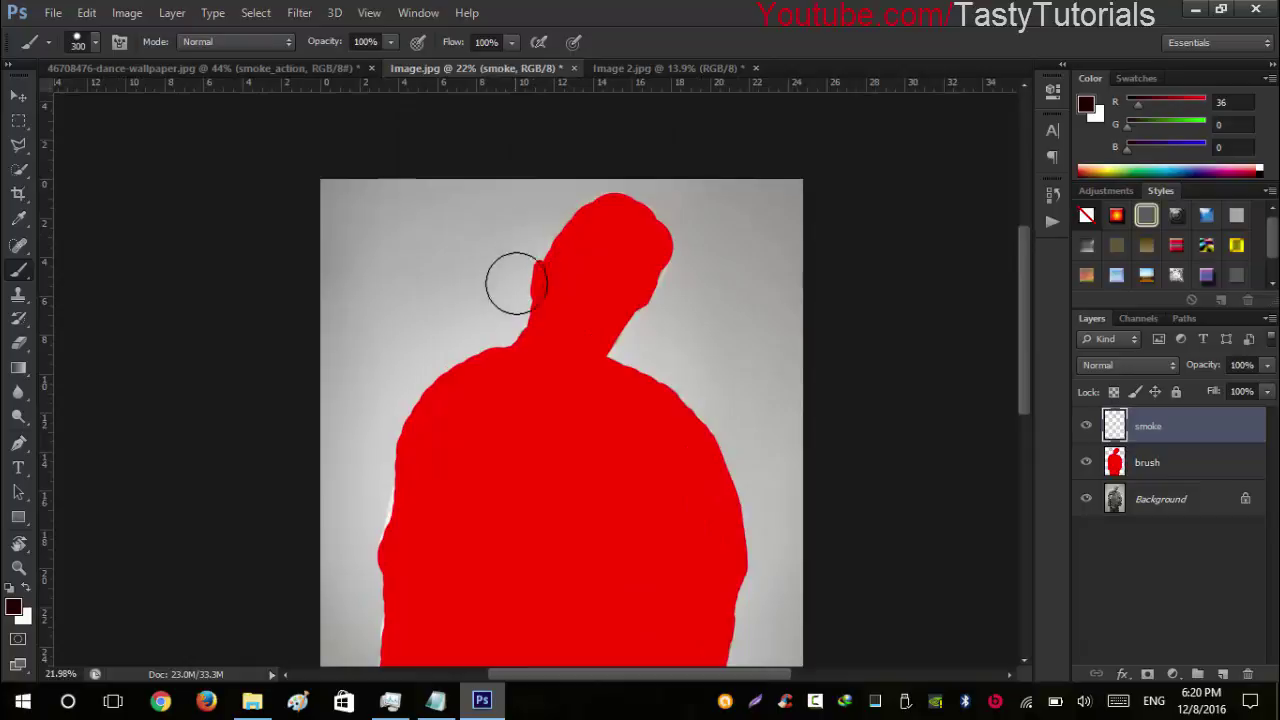
{"action": "scroll", "coordinate": [485, 277], "scroll_direction": "up", "scroll_amount": 1}
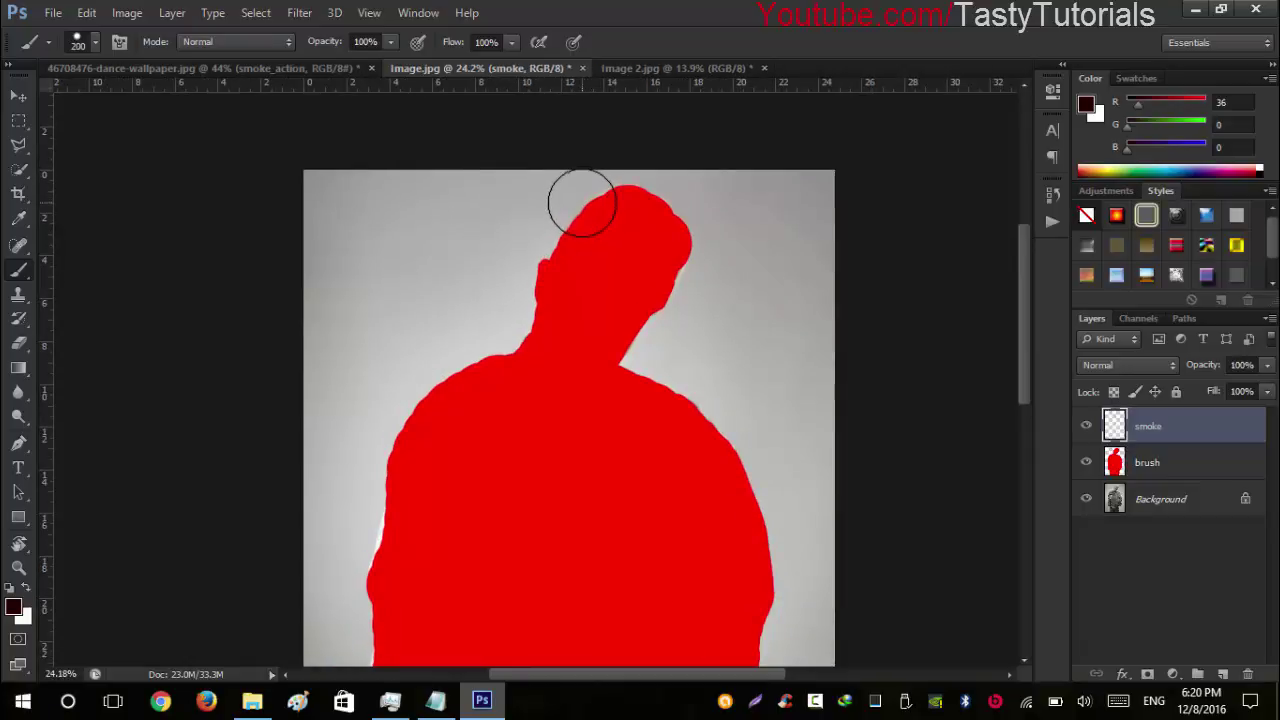
{"action": "key", "text": "bracketleft"}
{"action": "key", "text": "bracketleft"}
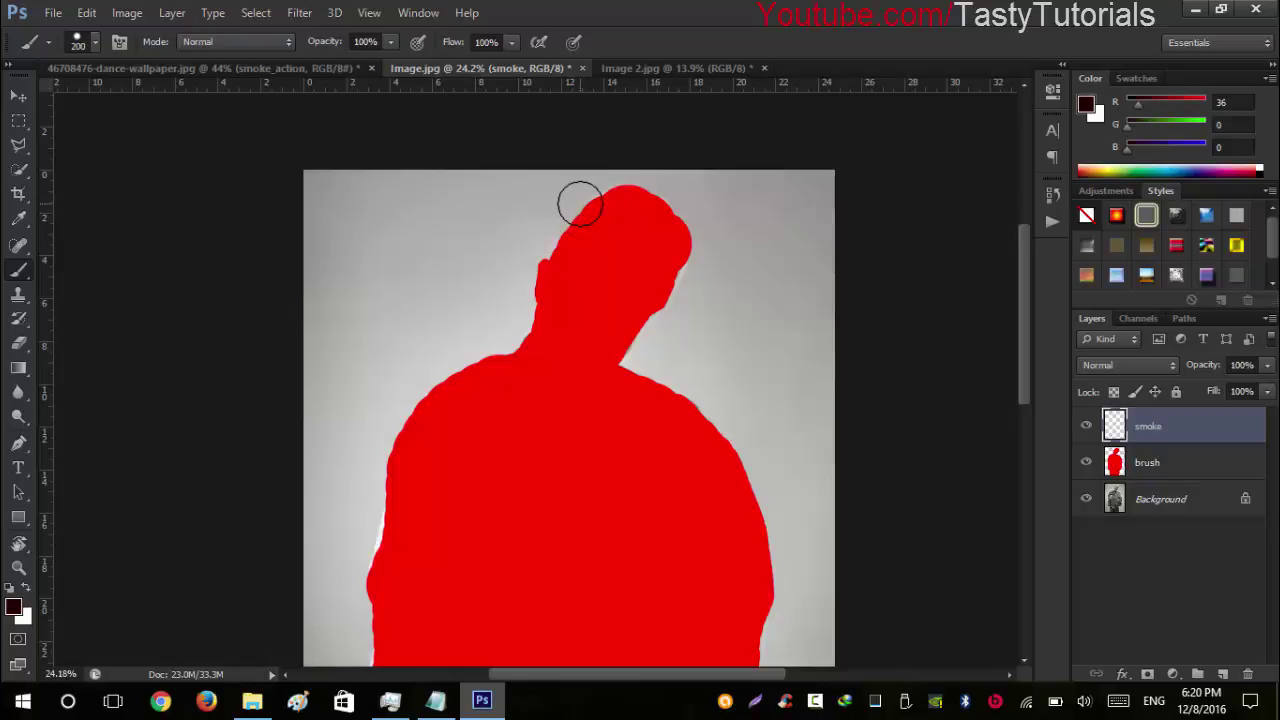
{"action": "mouse_move", "coordinate": [543, 262]}
{"action": "left_mouse_down"}
{"action": "mouse_move", "coordinate": [556, 310]}
{"action": "mouse_move", "coordinate": [542, 281]}
{"action": "mouse_move", "coordinate": [520, 330]}
{"action": "left_mouse_up"}
{"action": "mouse_move", "coordinate": [590, 193]}
{"action": "left_mouse_down"}
{"action": "mouse_move", "coordinate": [620, 200]}
{"action": "mouse_move", "coordinate": [686, 277]}
{"action": "left_mouse_up"}
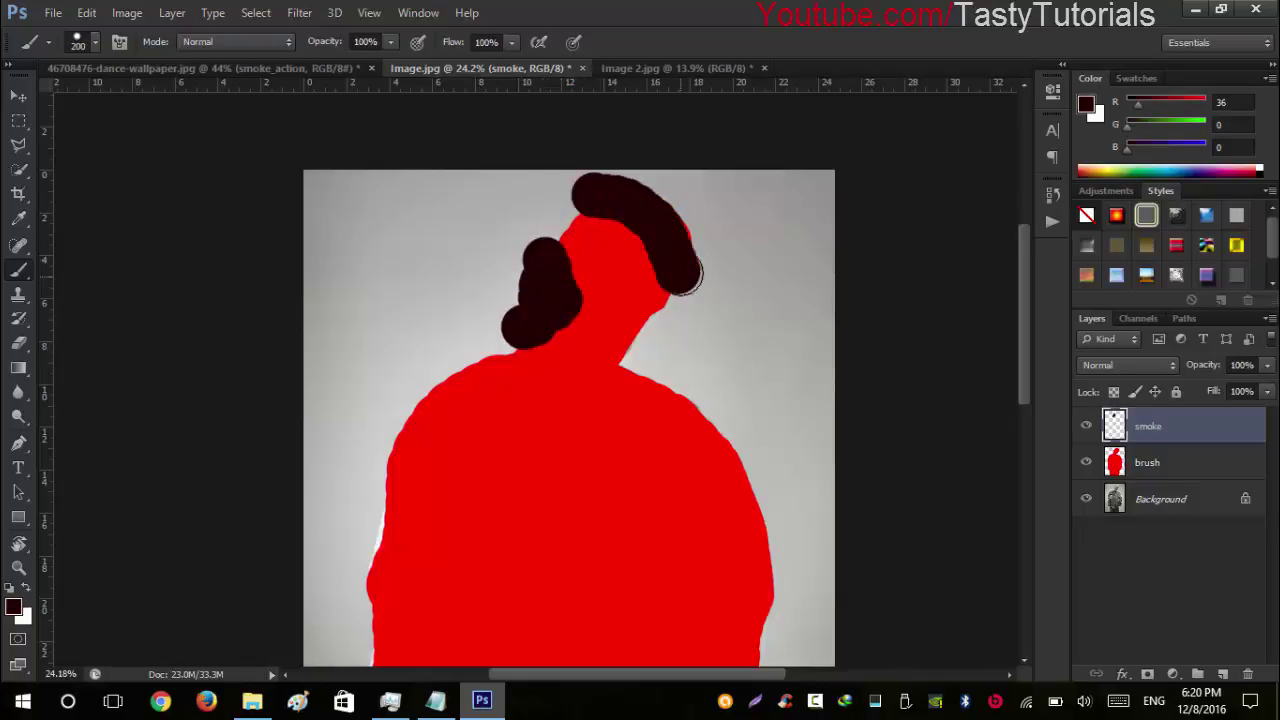
{"action": "left_click_drag", "start_coordinate": [604, 226], "coordinate": [673, 290]}
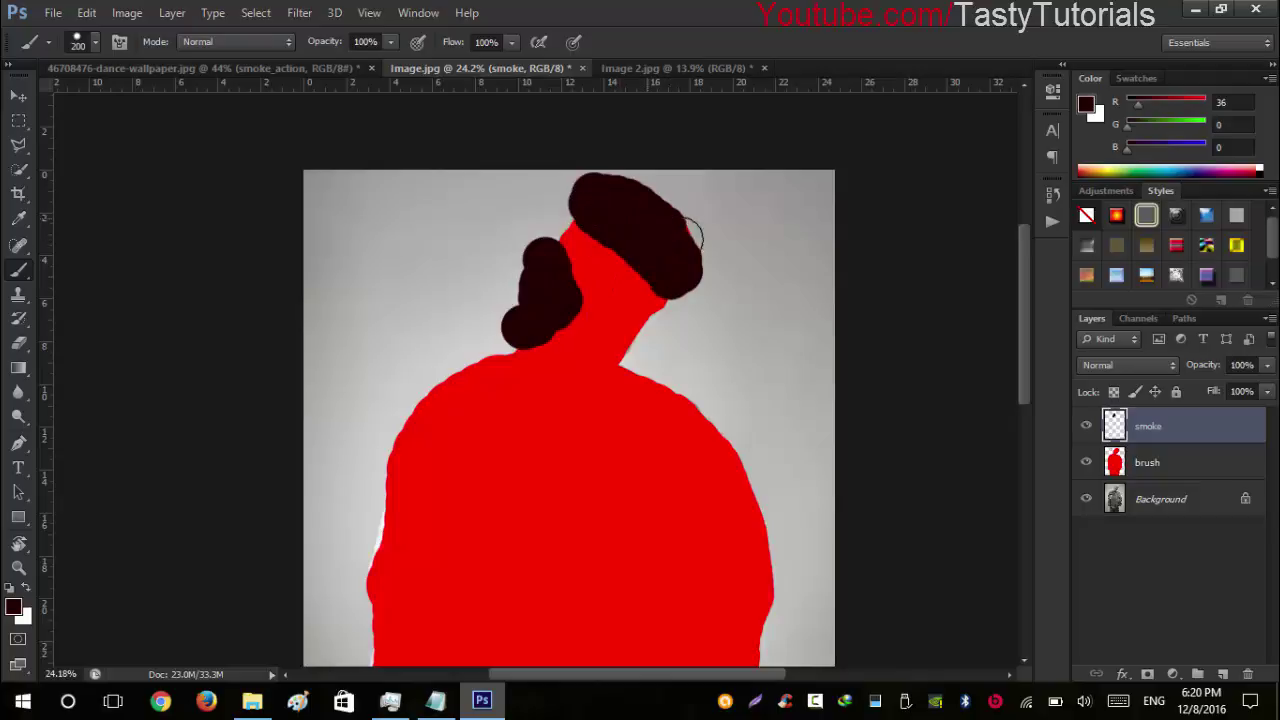
{"action": "mouse_move", "coordinate": [620, 225]}
{"action": "left_mouse_down"}
{"action": "mouse_move", "coordinate": [695, 265]}
{"action": "mouse_move", "coordinate": [680, 240]}
{"action": "mouse_move", "coordinate": [618, 220]}
{"action": "mouse_move", "coordinate": [595, 255]}
{"action": "left_mouse_up"}
Add more maroon strokes over the body edges, then step back the latest ones
{"action": "left_click_drag", "start_coordinate": [1024, 298], "coordinate": [1034, 371]}
{"action": "left_click_drag", "start_coordinate": [580, 329], "coordinate": [630, 380]}
{"action": "left_click_drag", "start_coordinate": [450, 150], "coordinate": [400, 260]}
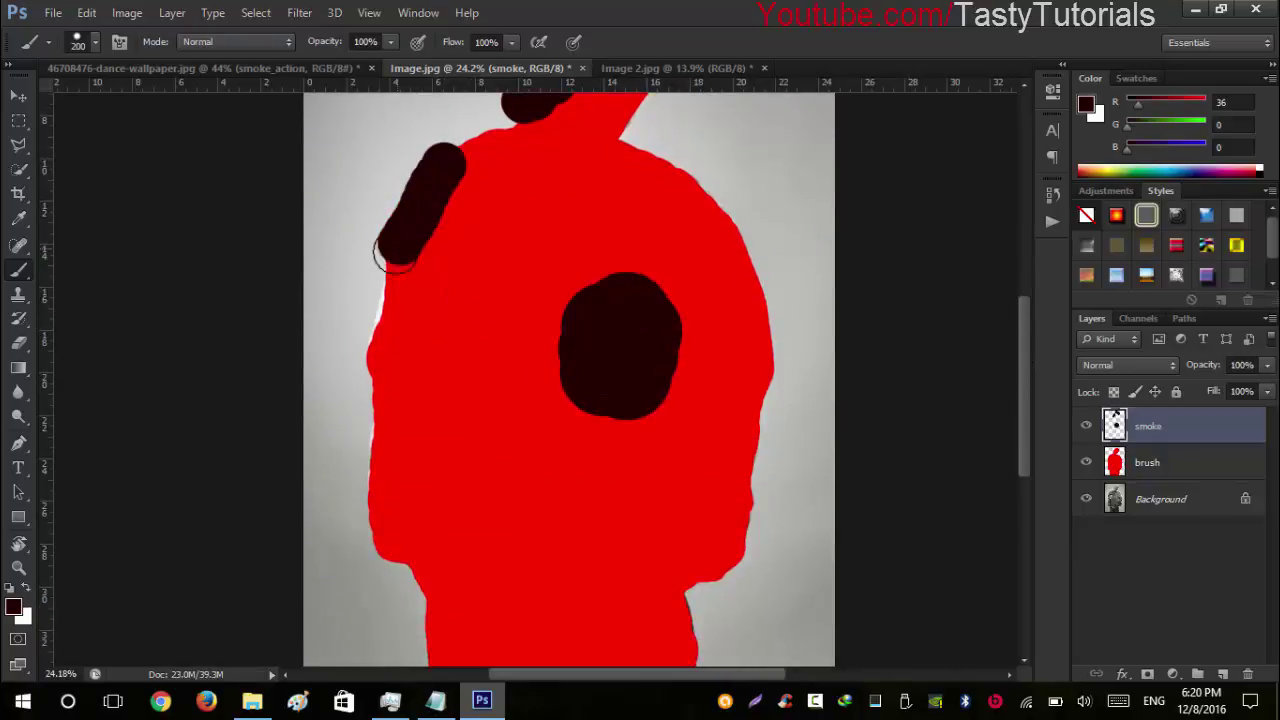
{"action": "key", "text": "ctrl+alt+z"}
{"action": "key", "text": "ctrl+alt+z"}
{"action": "key", "text": "ctrl+alt+z"}
{"action": "key", "text": "ctrl+alt+z"}
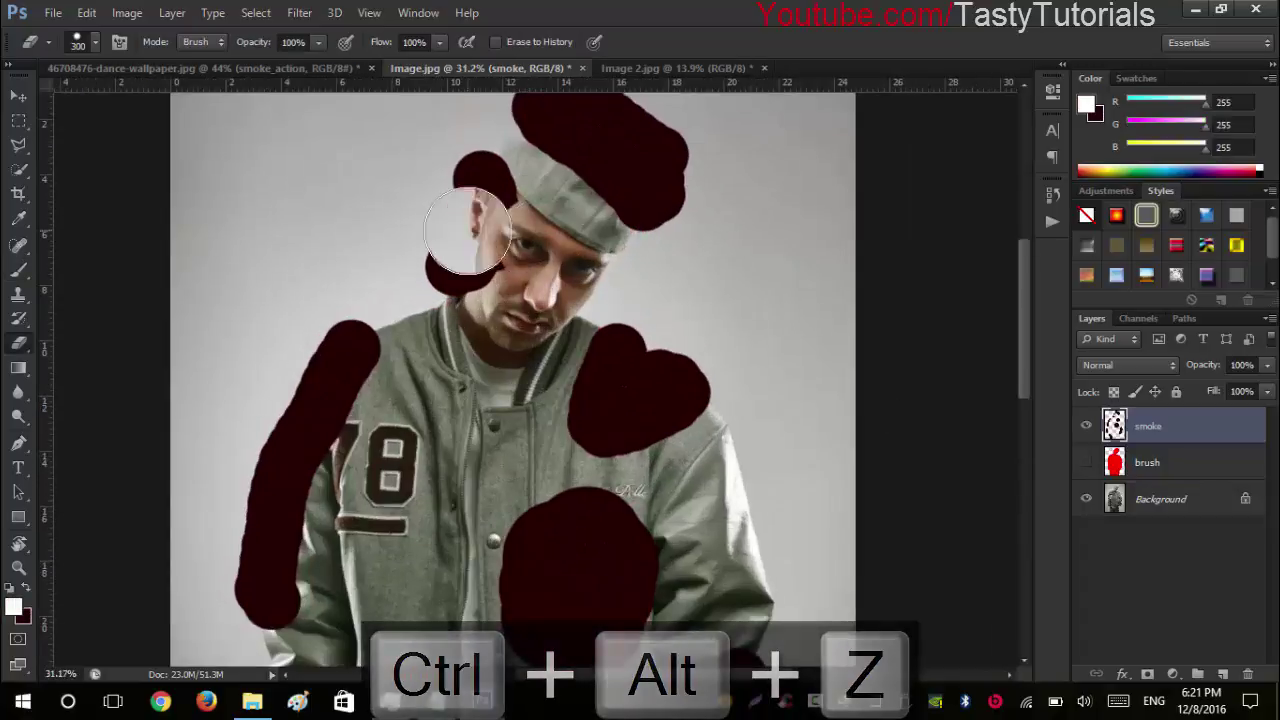
Paint a thin maroon streak down the jacket front, undo a stray stroke, and zoom out
{"action": "key", "text": "ctrl+x"}
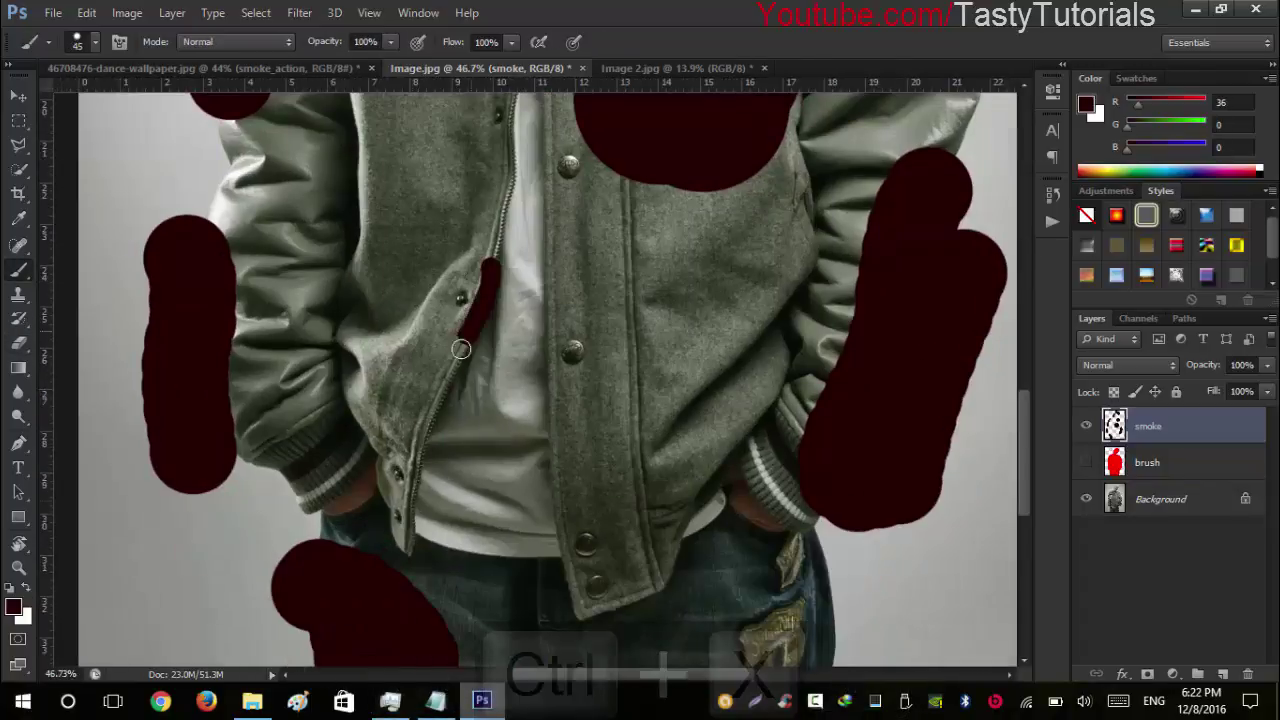
{"action": "left_click_drag", "start_coordinate": [480, 255], "coordinate": [391, 528]}
{"action": "key", "text": "ctrl+alt+z"}
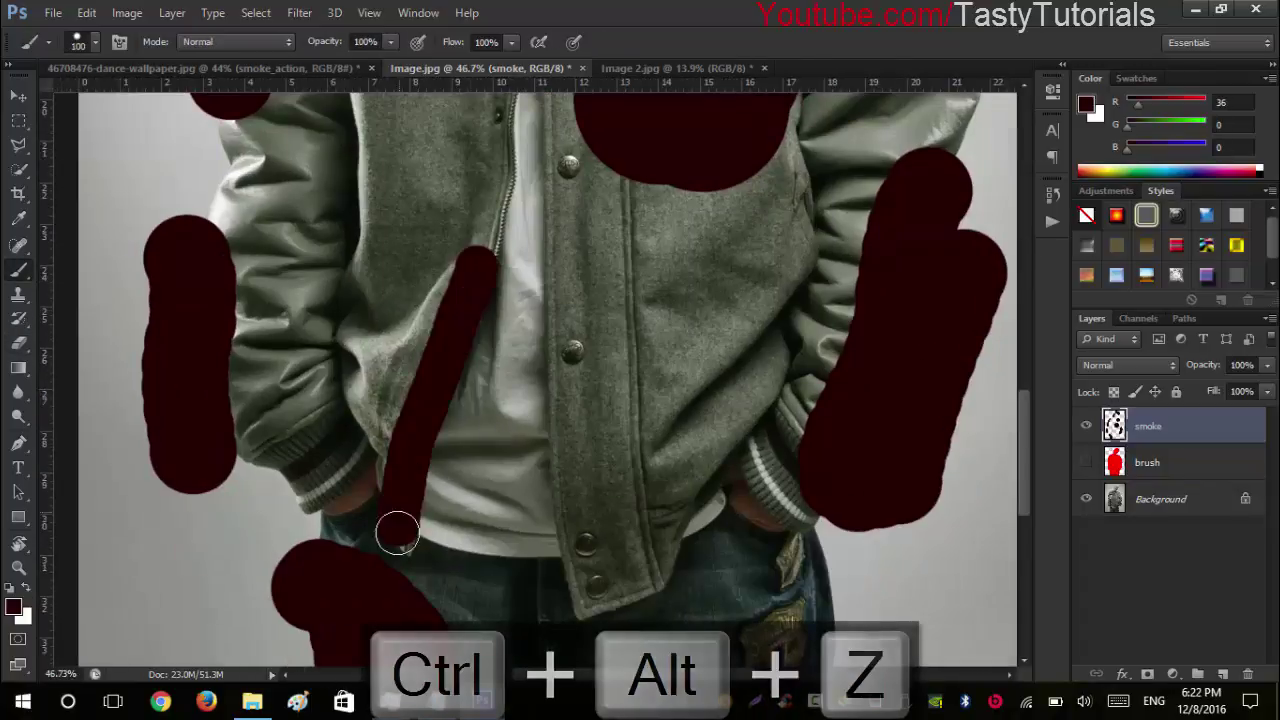
{"action": "scroll", "coordinate": [478, 420], "scroll_direction": "down", "scroll_amount": 4}
{"action": "scroll", "coordinate": [500, 428], "scroll_direction": "up", "scroll_amount": 3}
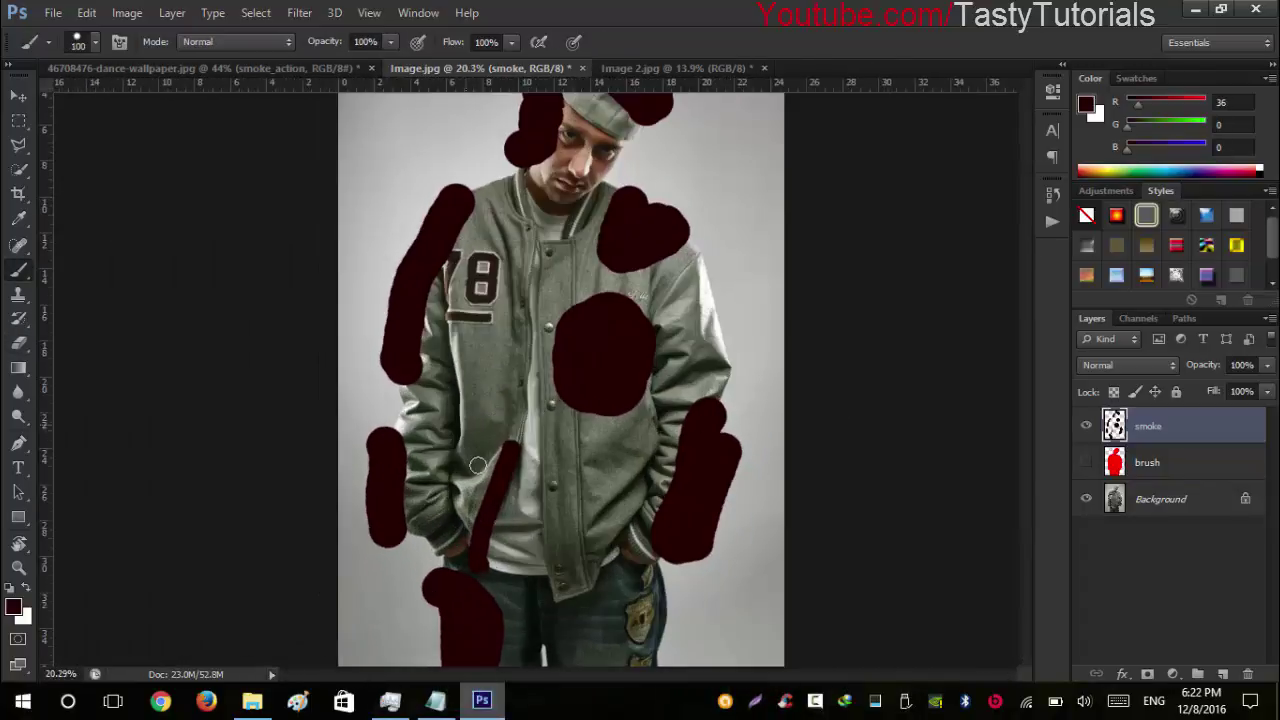
{"action": "scroll", "coordinate": [440, 346], "scroll_direction": "down", "scroll_amount": 1}
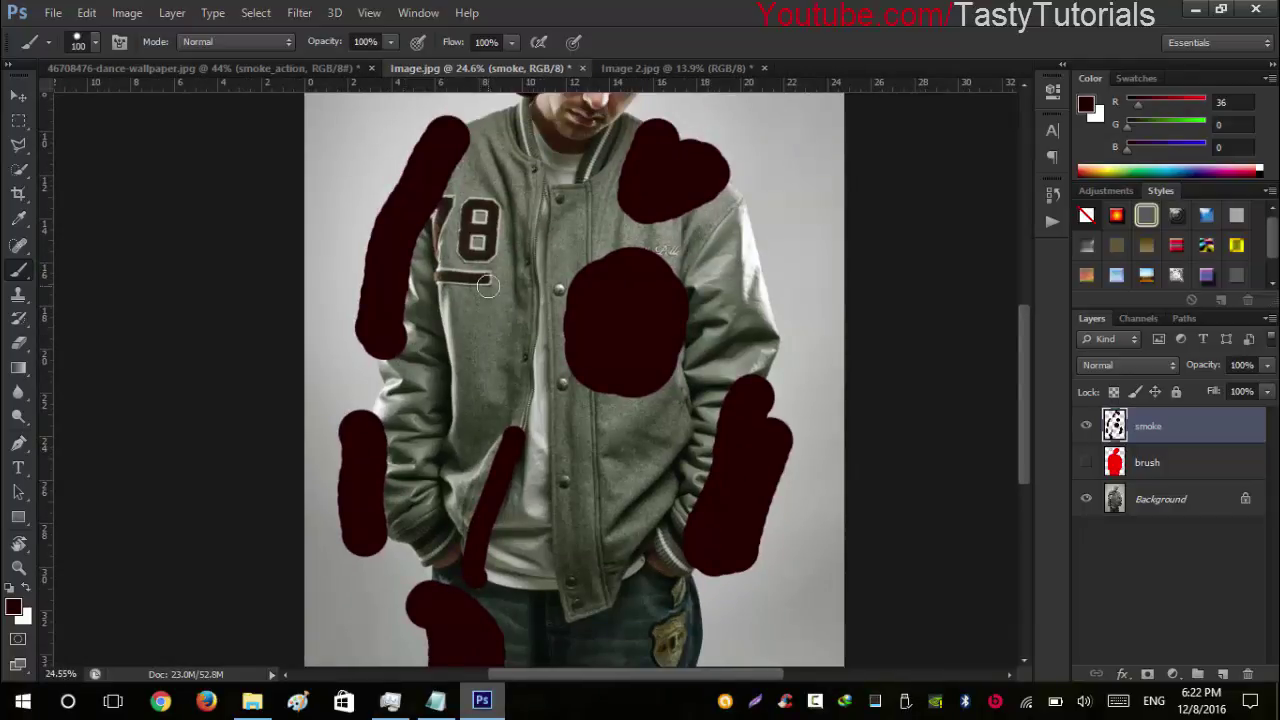
{"action": "scroll", "coordinate": [487, 286], "scroll_direction": "down", "scroll_amount": 4}
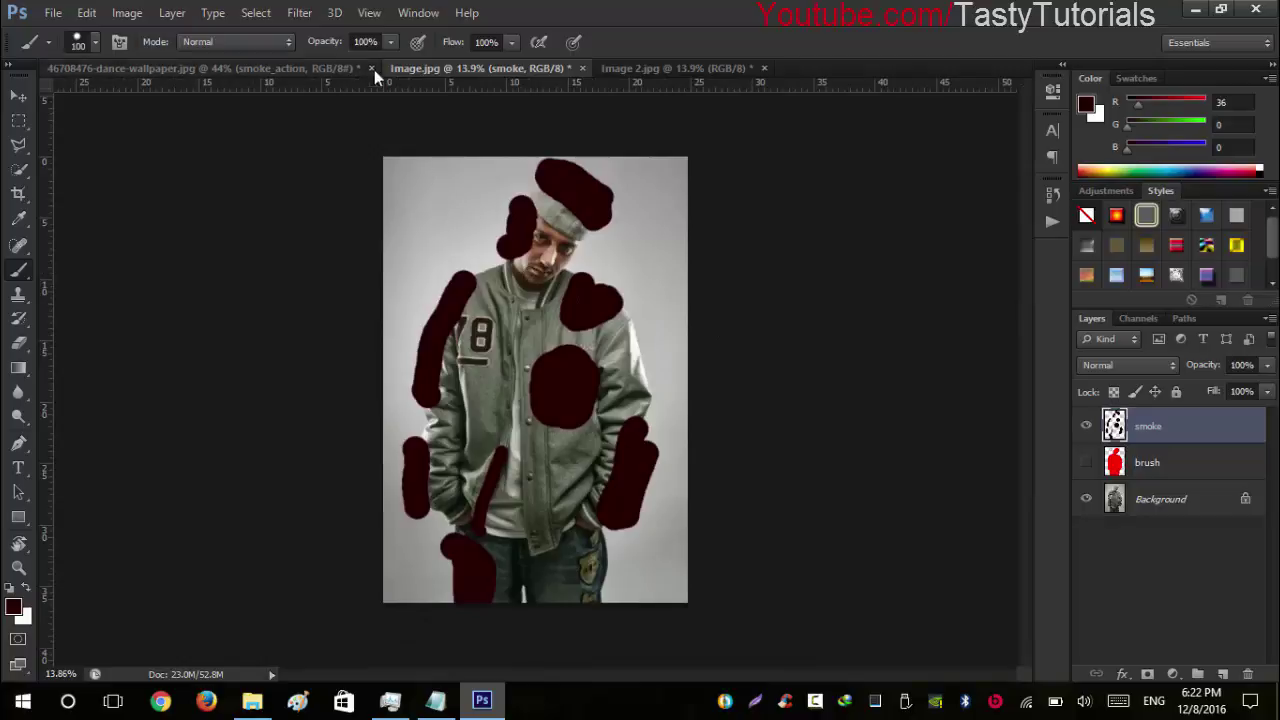
{"action": "left_click", "coordinate": [87, 12]}
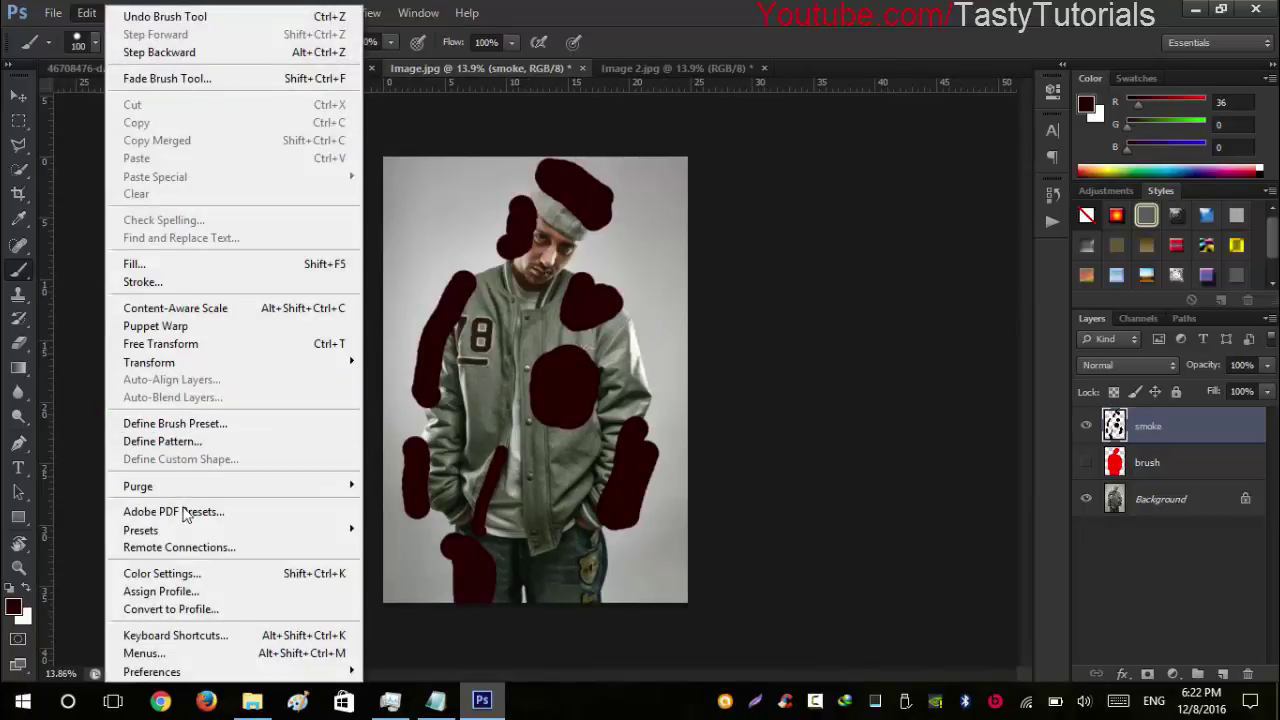
In Preset Manager (Brushes), load smoke_brush.abr from Smoke Exposure Actions and click Done
{"action": "mouse_move", "coordinate": [268, 532]}
{"action": "left_click", "coordinate": [422, 530]}
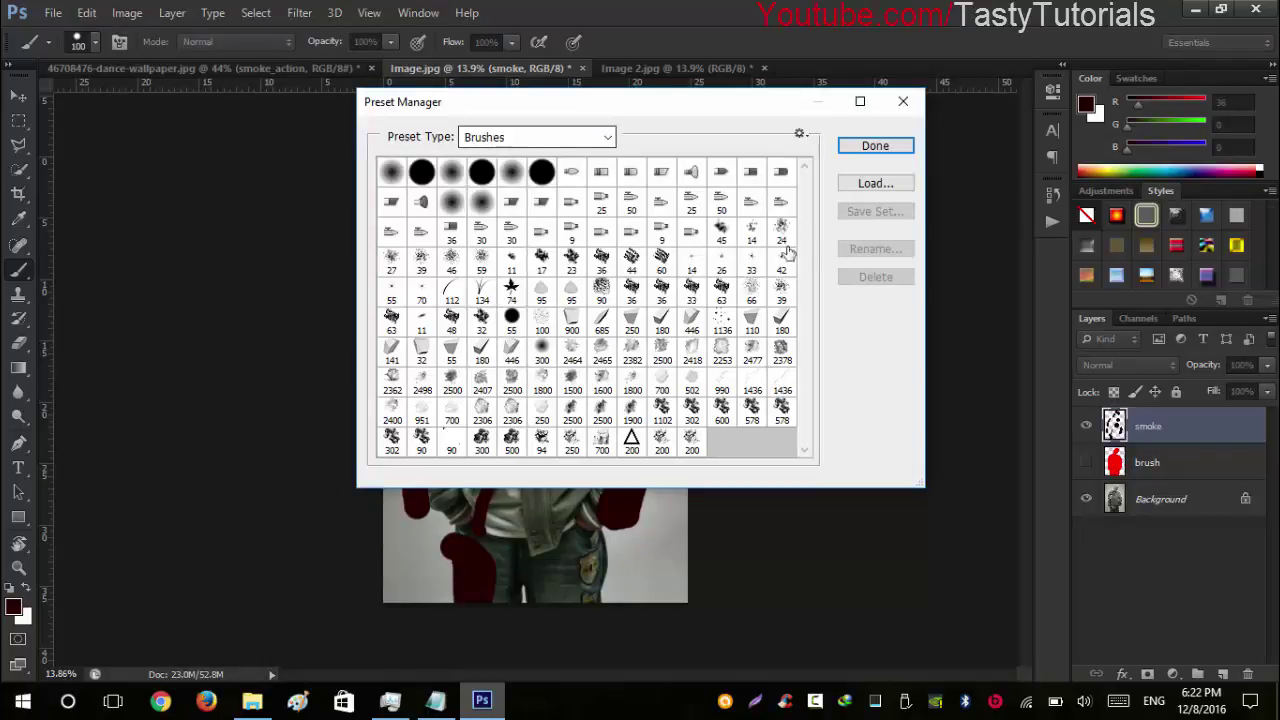
{"action": "left_click", "coordinate": [864, 186]}
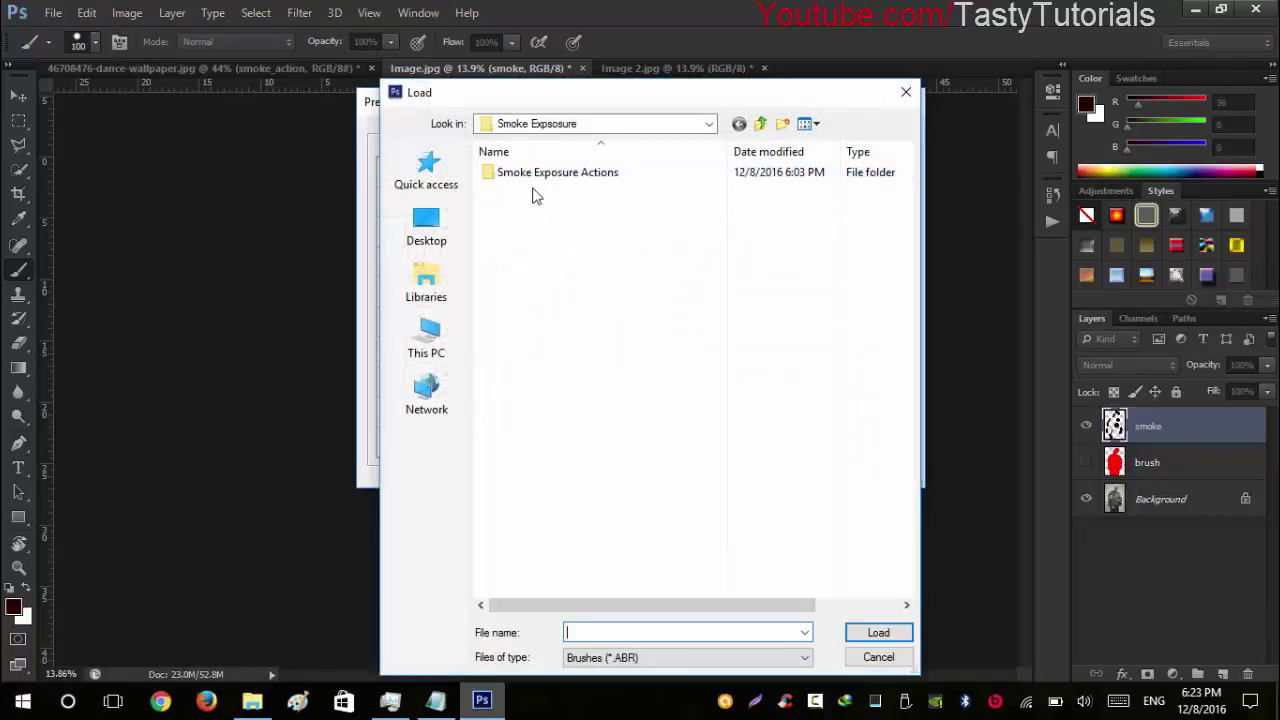
{"action": "double_click", "coordinate": [555, 175]}
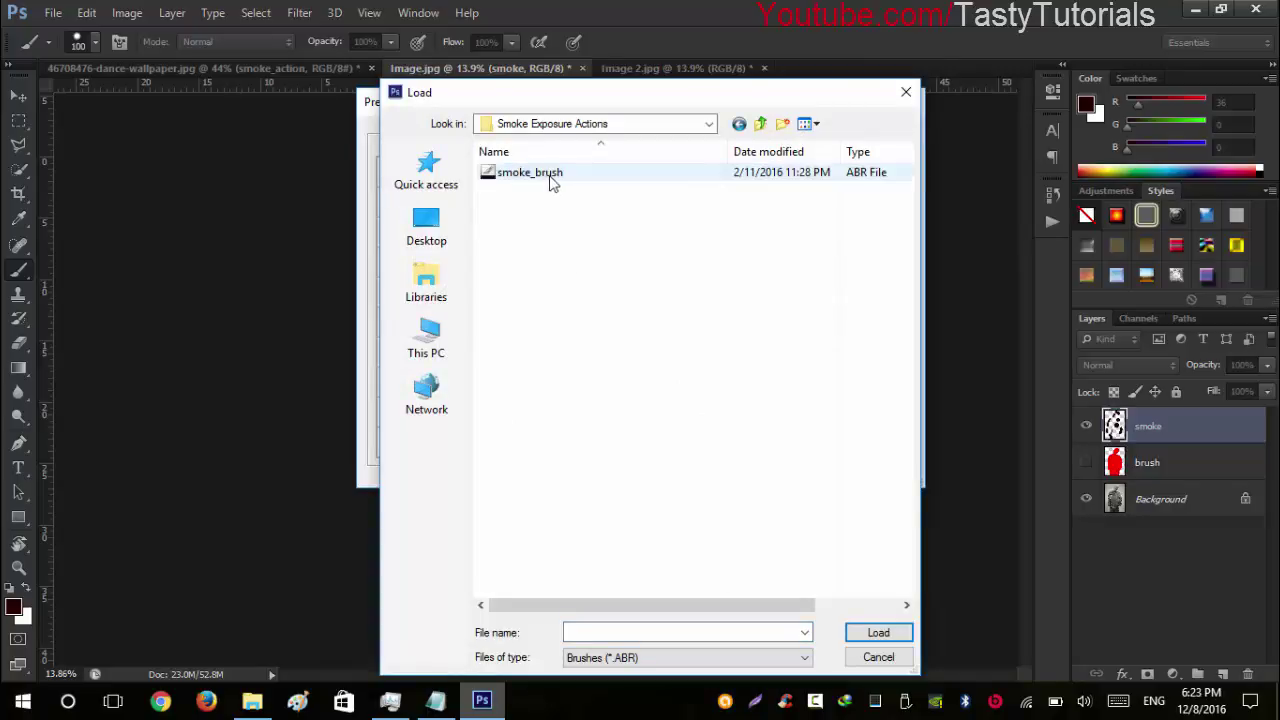
{"action": "left_click", "coordinate": [522, 180]}
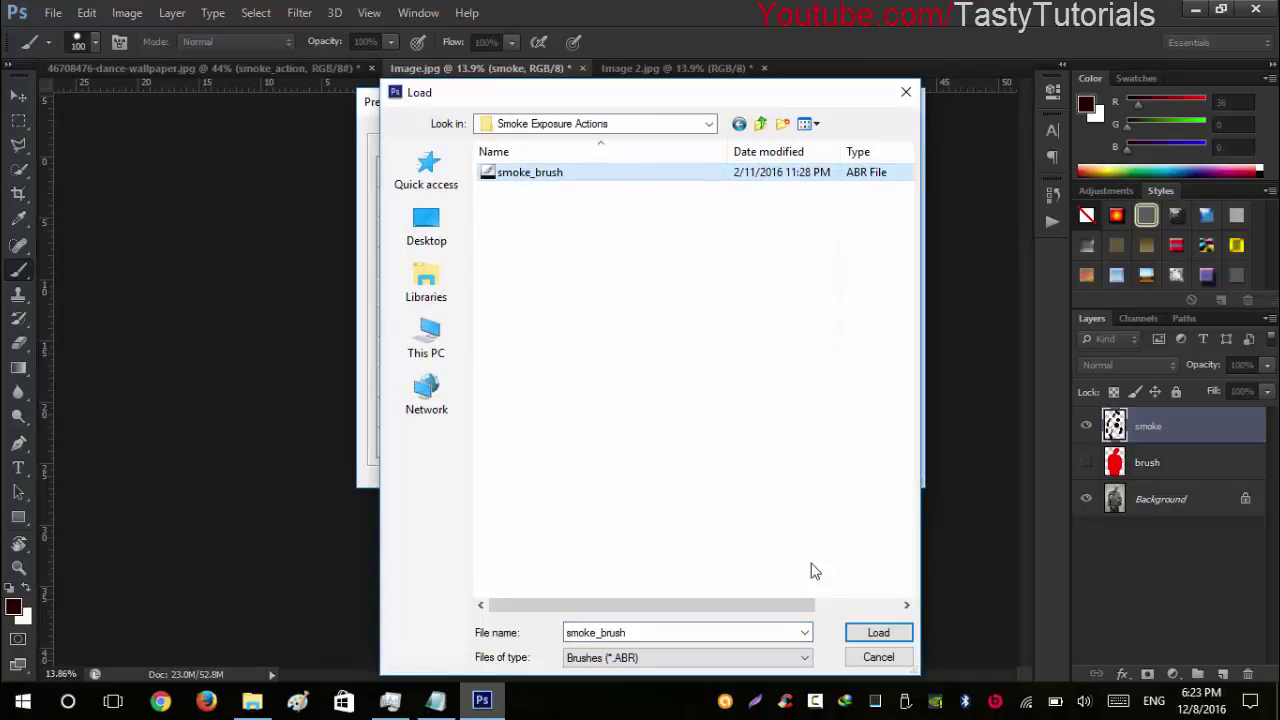
{"action": "left_click", "coordinate": [876, 650]}
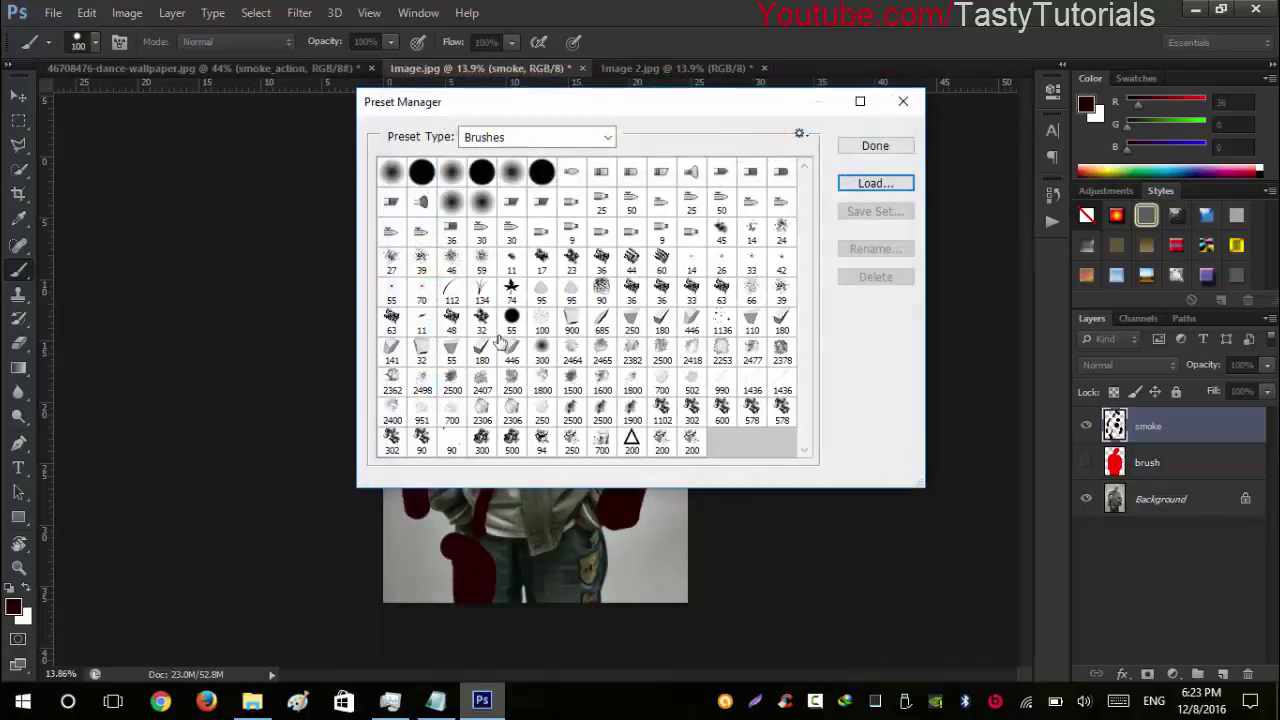
{"action": "left_click", "coordinate": [889, 145]}
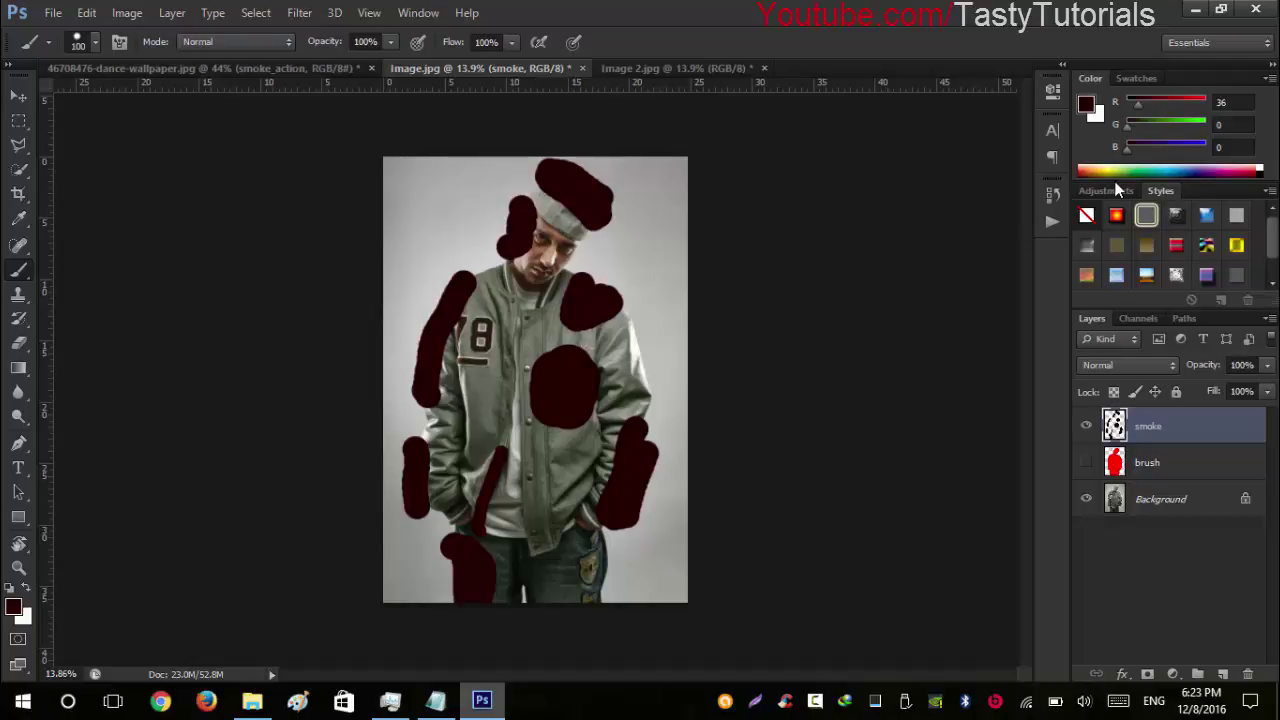
Open the Preset Manager from the Styles panel menu and set its type to Patterns
{"action": "left_click", "coordinate": [432, 15]}
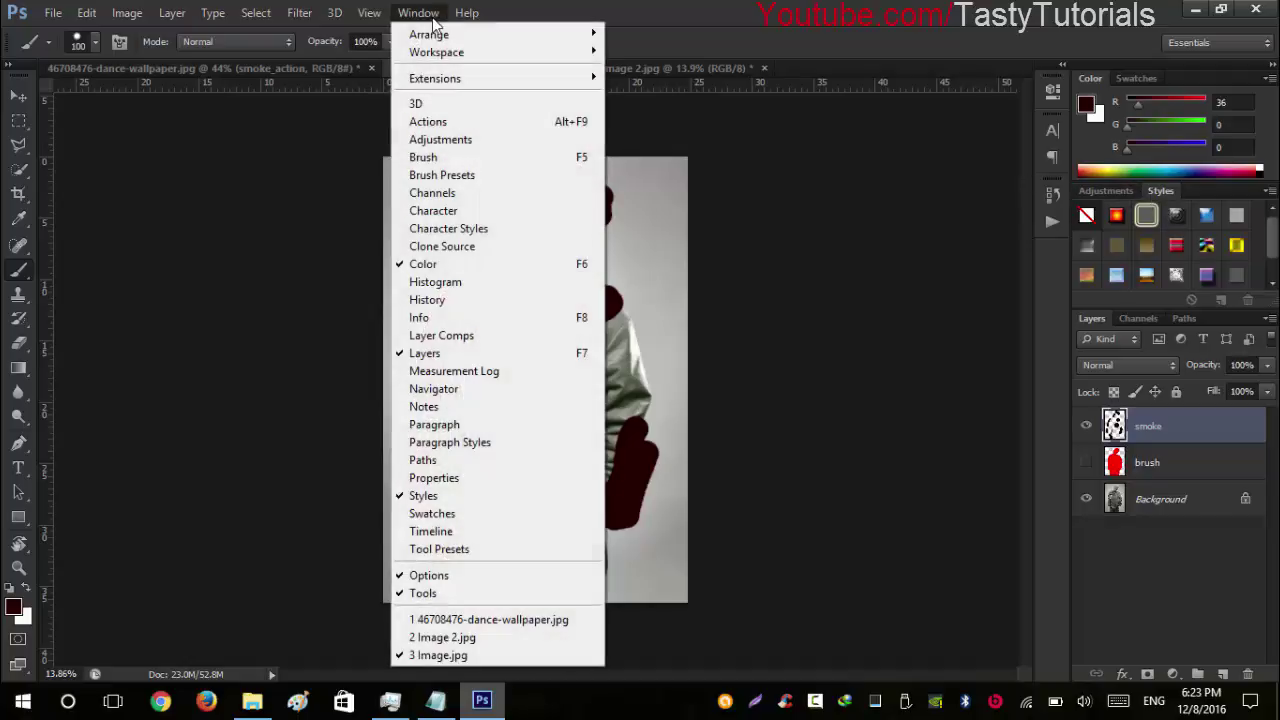
{"action": "left_click", "coordinate": [1155, 214]}
{"action": "left_click", "coordinate": [1269, 191]}
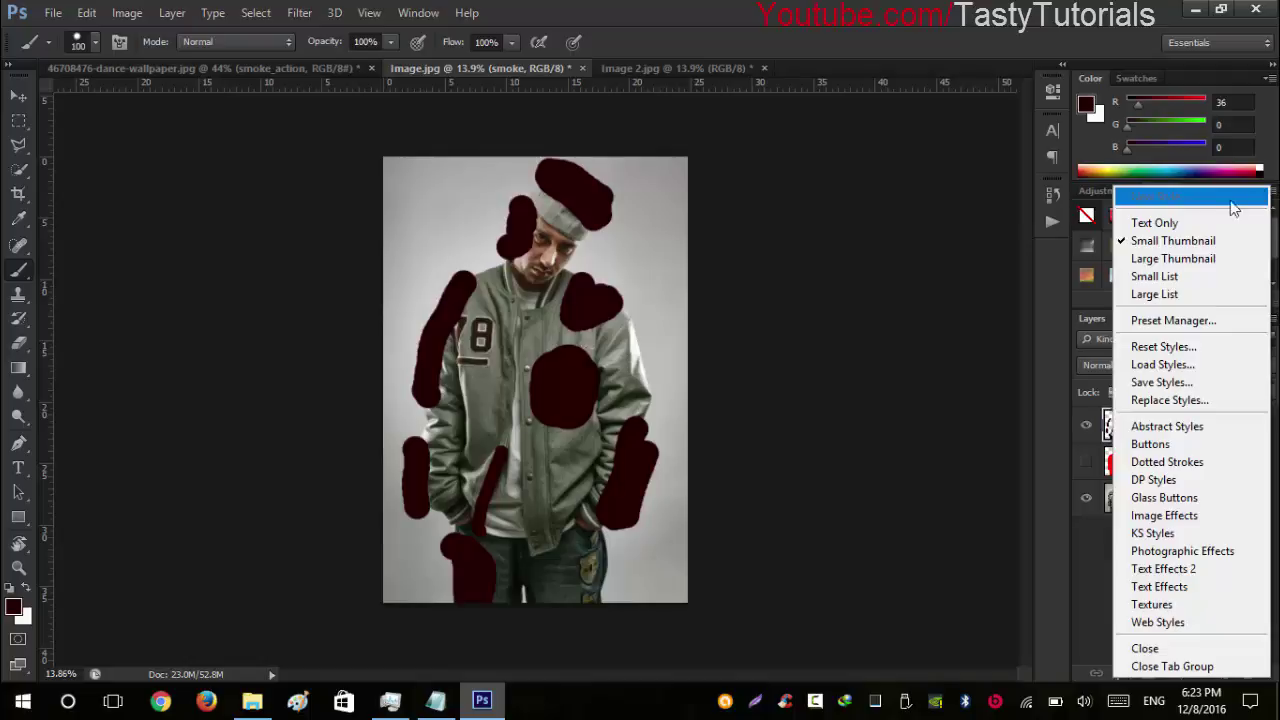
{"action": "left_click", "coordinate": [1187, 326]}
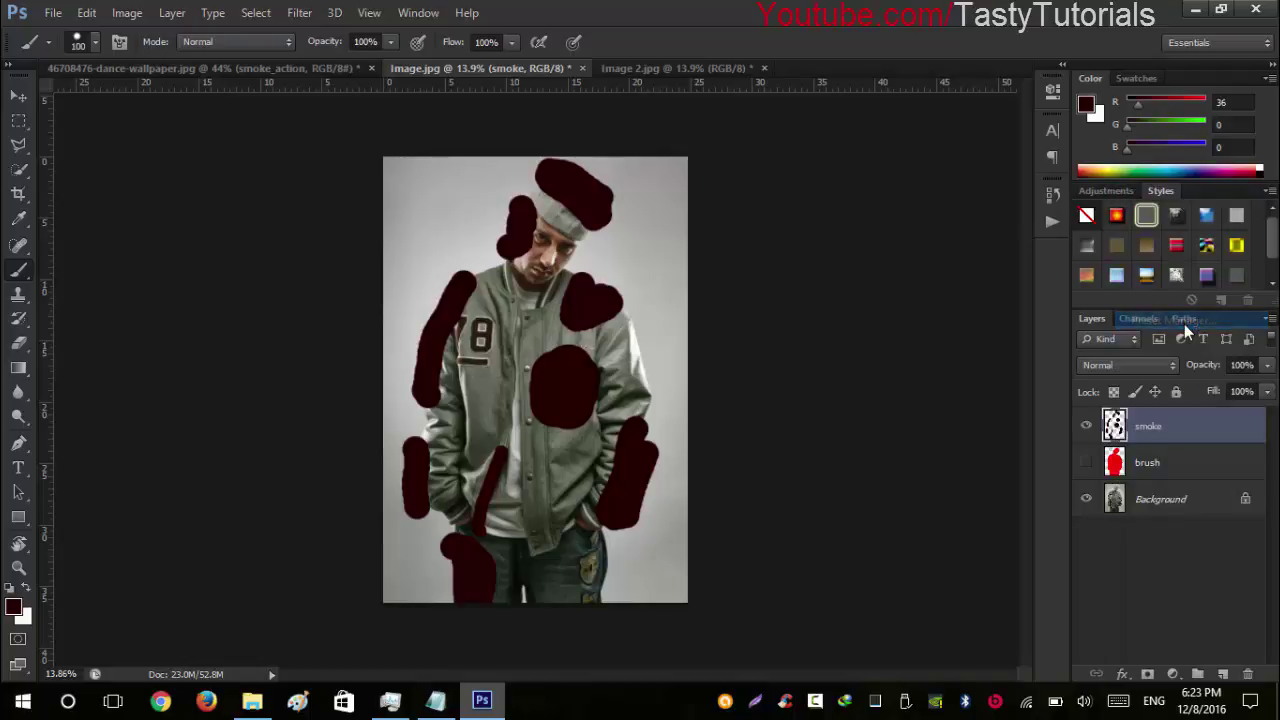
{"action": "left_click", "coordinate": [535, 140]}
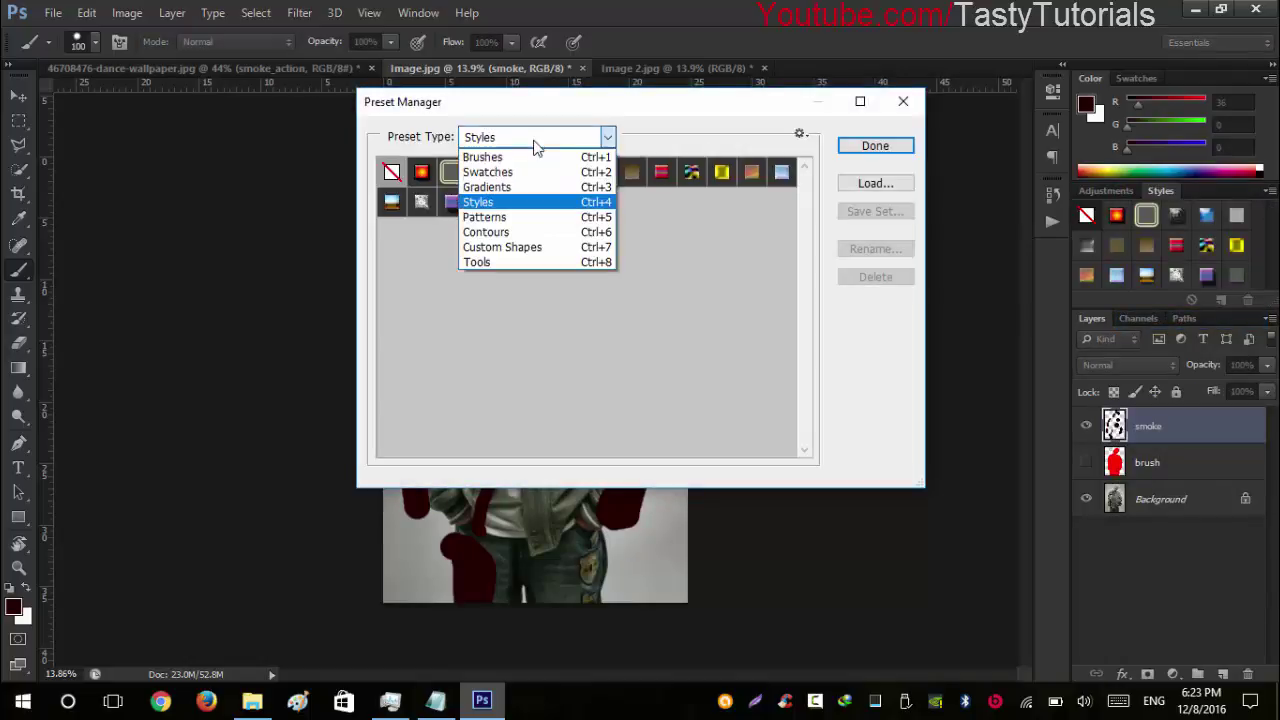
{"action": "left_click", "coordinate": [521, 220]}
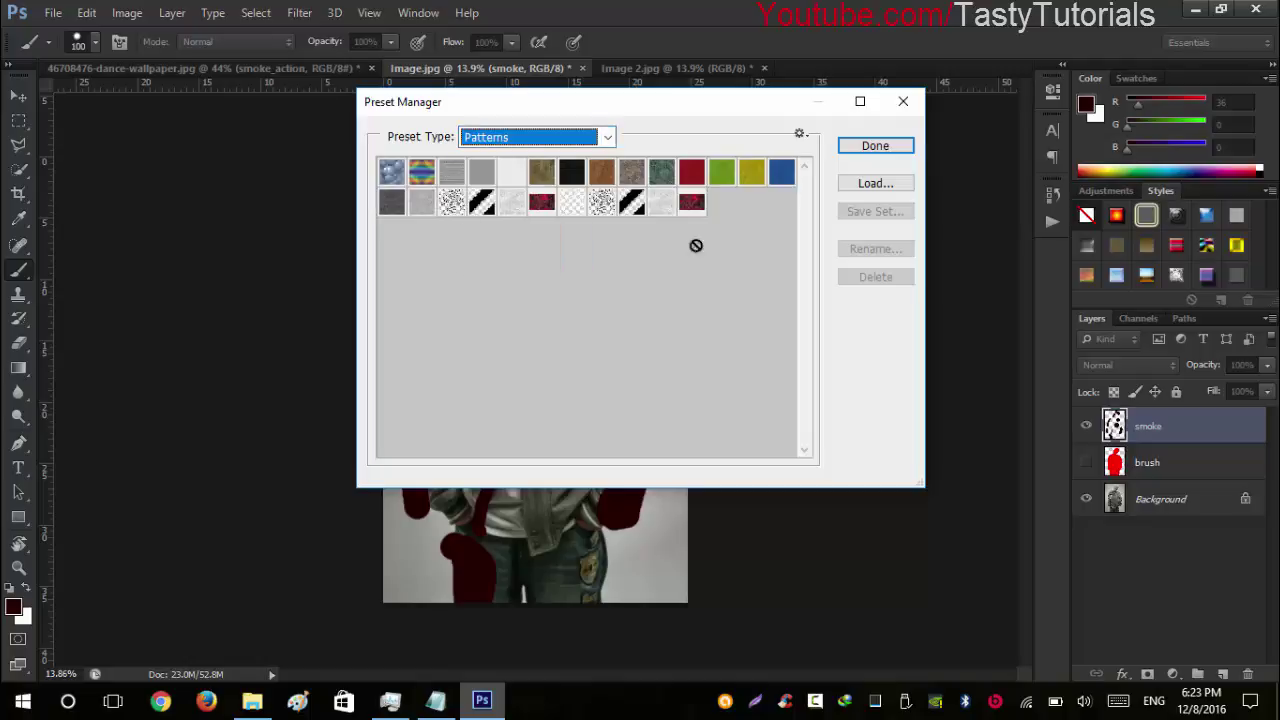
Load smoke_patterns.pat from Smoke Exposure Actions, click Done, then show the Actions panel
{"action": "left_click", "coordinate": [888, 193]}
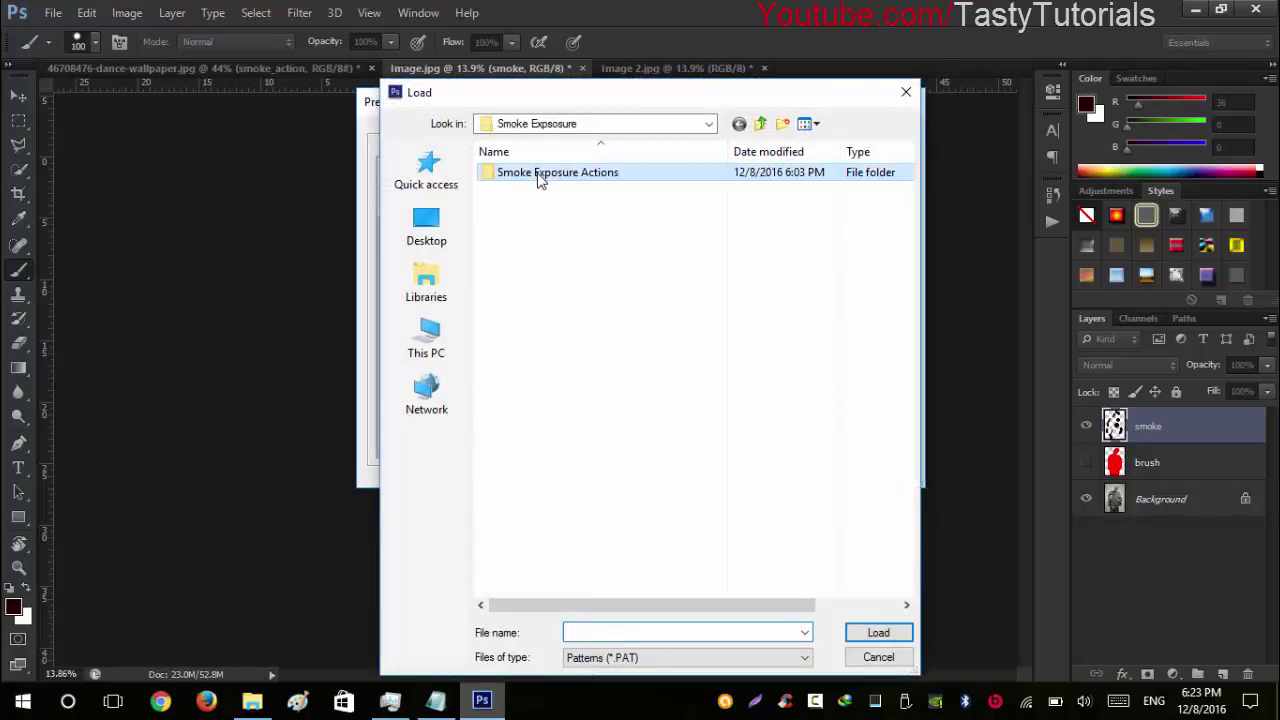
{"action": "double_click", "coordinate": [531, 172]}
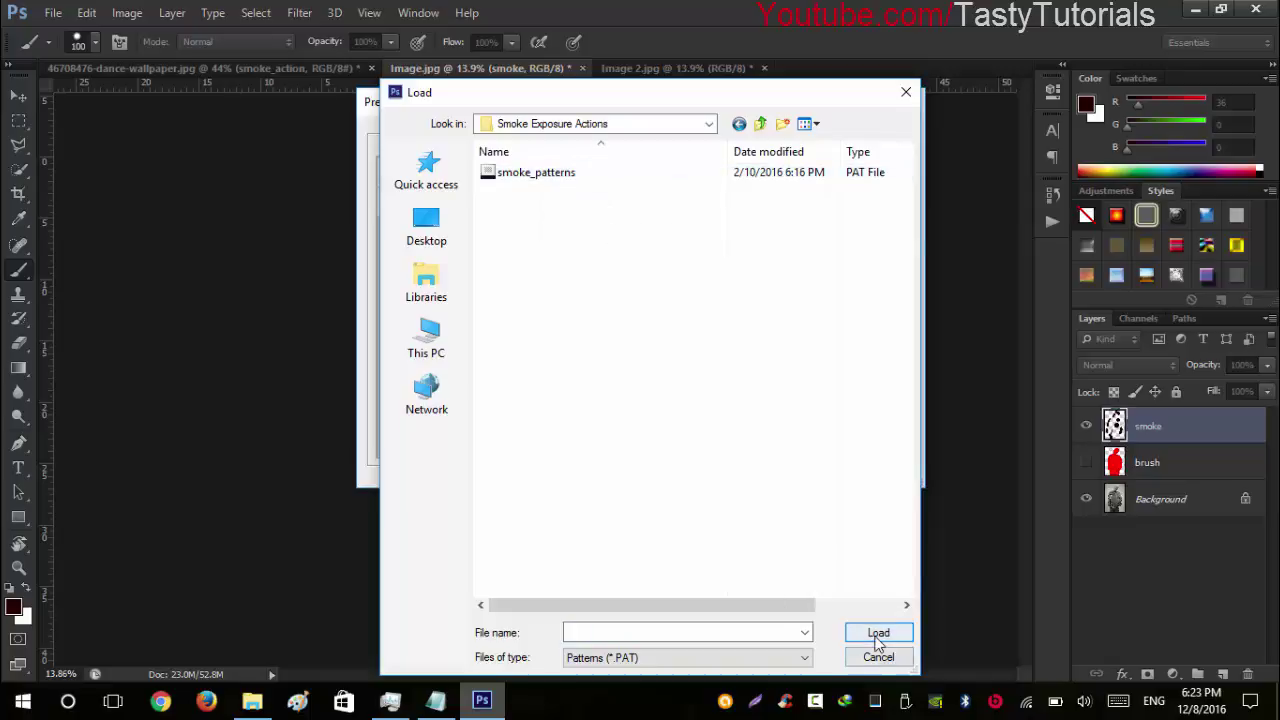
{"action": "left_click", "coordinate": [560, 176]}
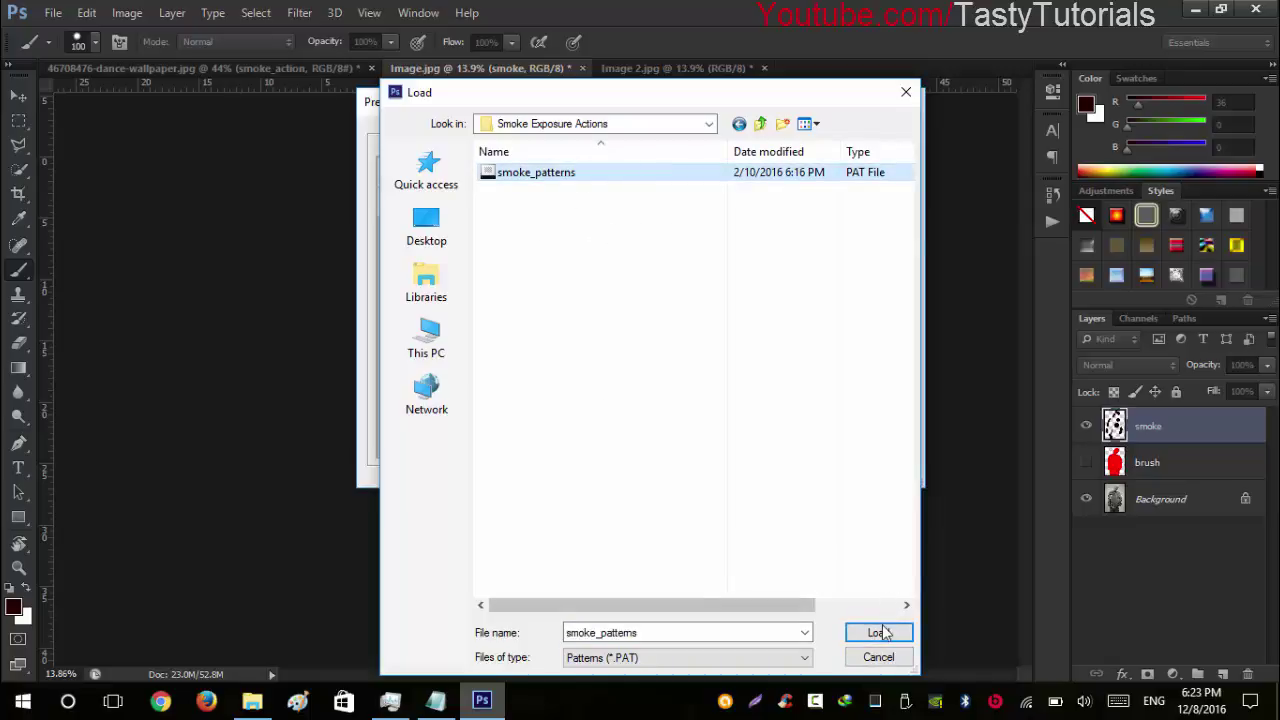
{"action": "left_click", "coordinate": [880, 656]}
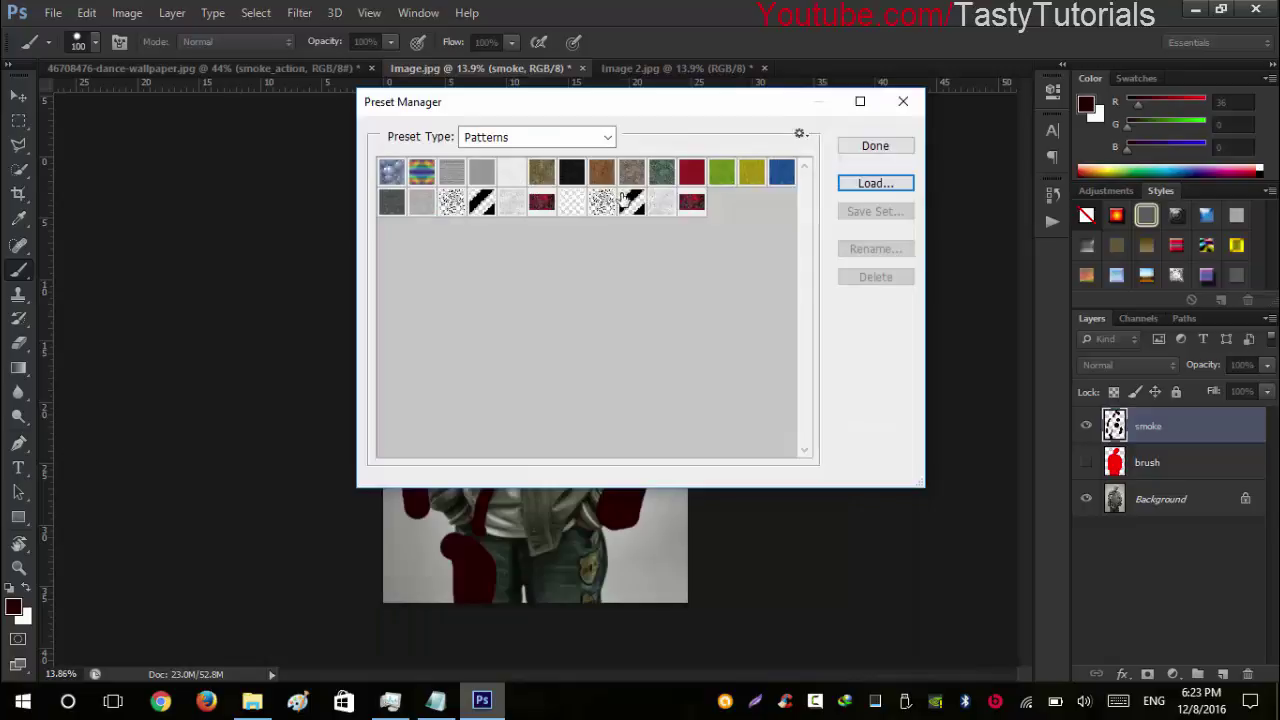
{"action": "left_click", "coordinate": [866, 149]}
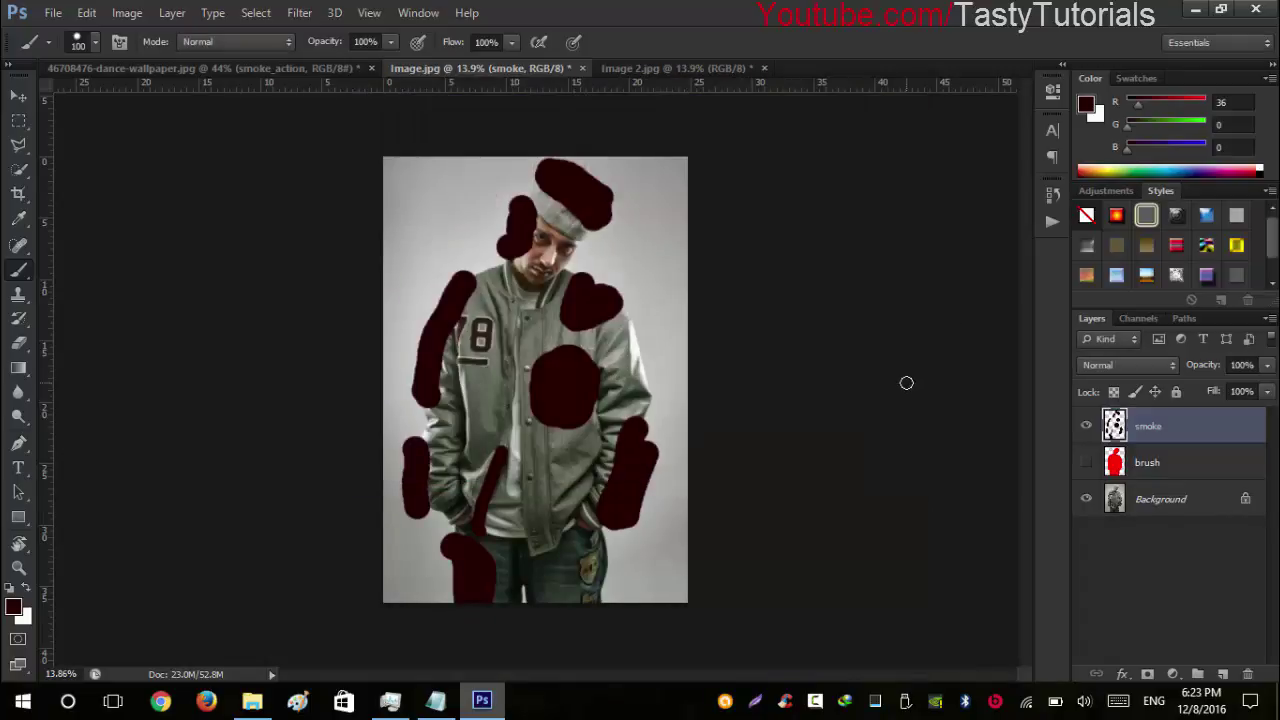
{"action": "left_click", "coordinate": [420, 13]}
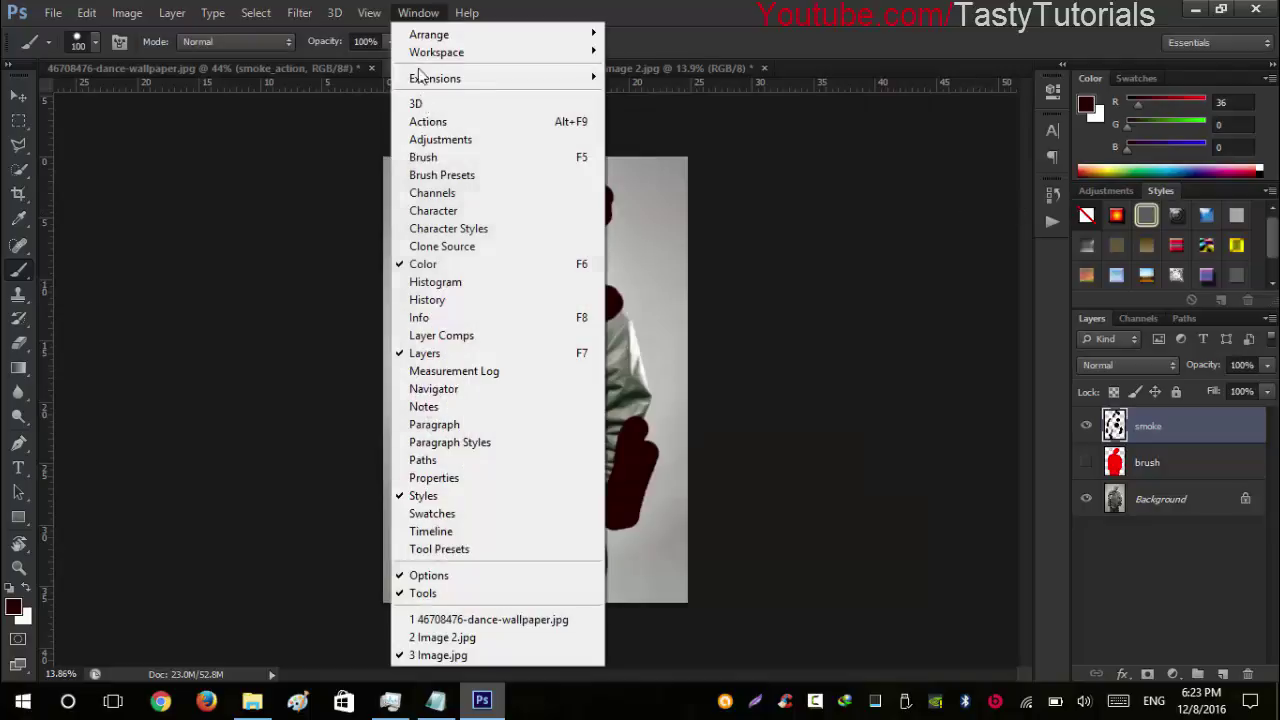
{"action": "left_click", "coordinate": [440, 122]}
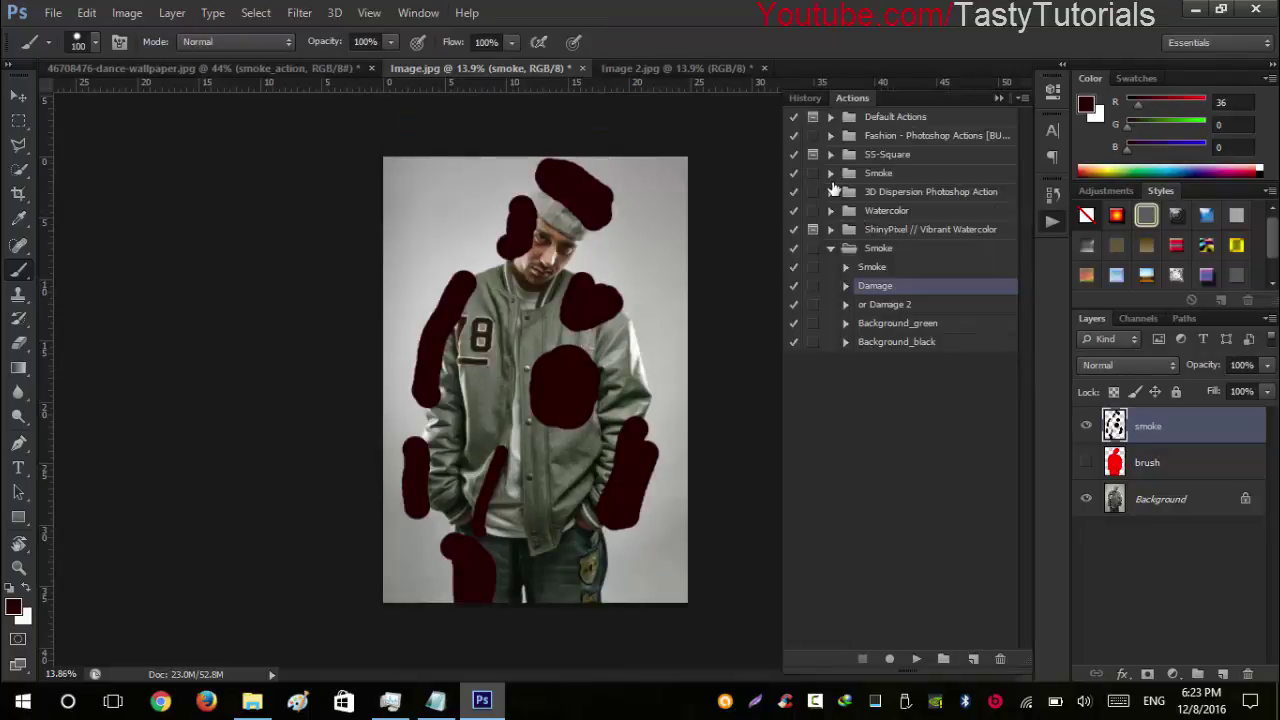
Collapse the Smoke set and browse Load Actions to the Smoke Exposure Actions folder
{"action": "left_click", "coordinate": [831, 249]}
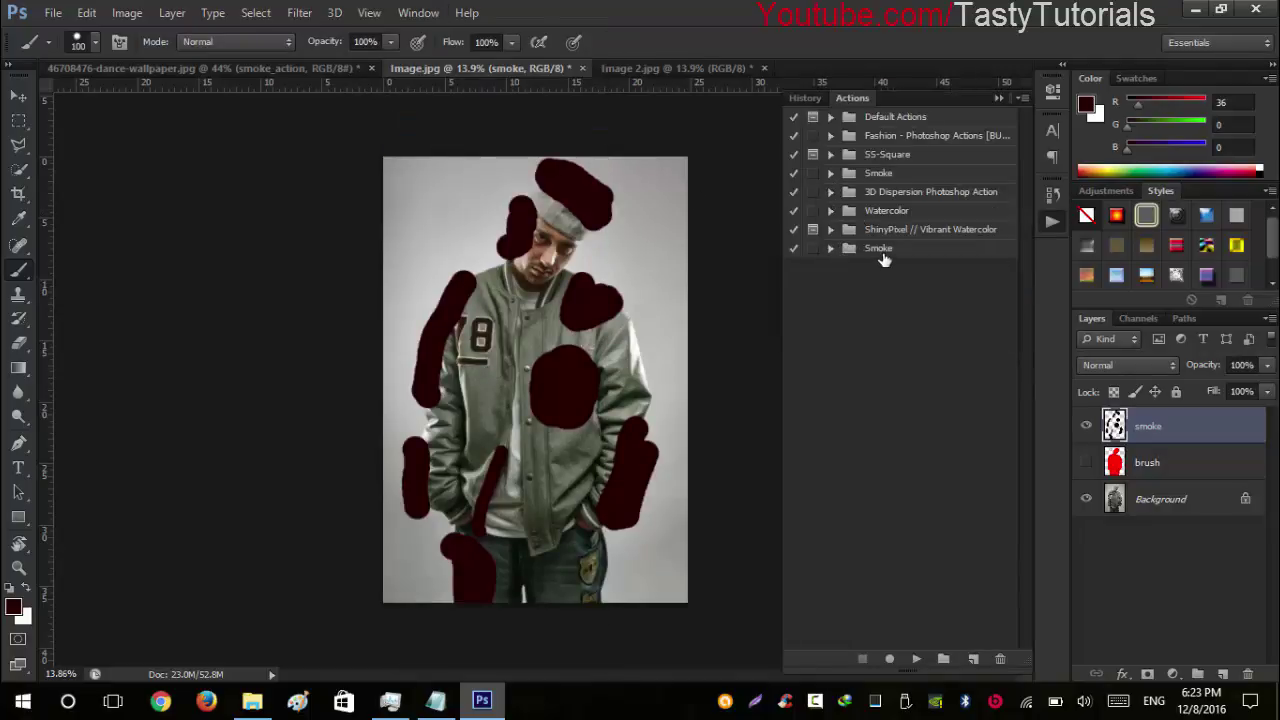
{"action": "left_click", "coordinate": [1021, 97]}
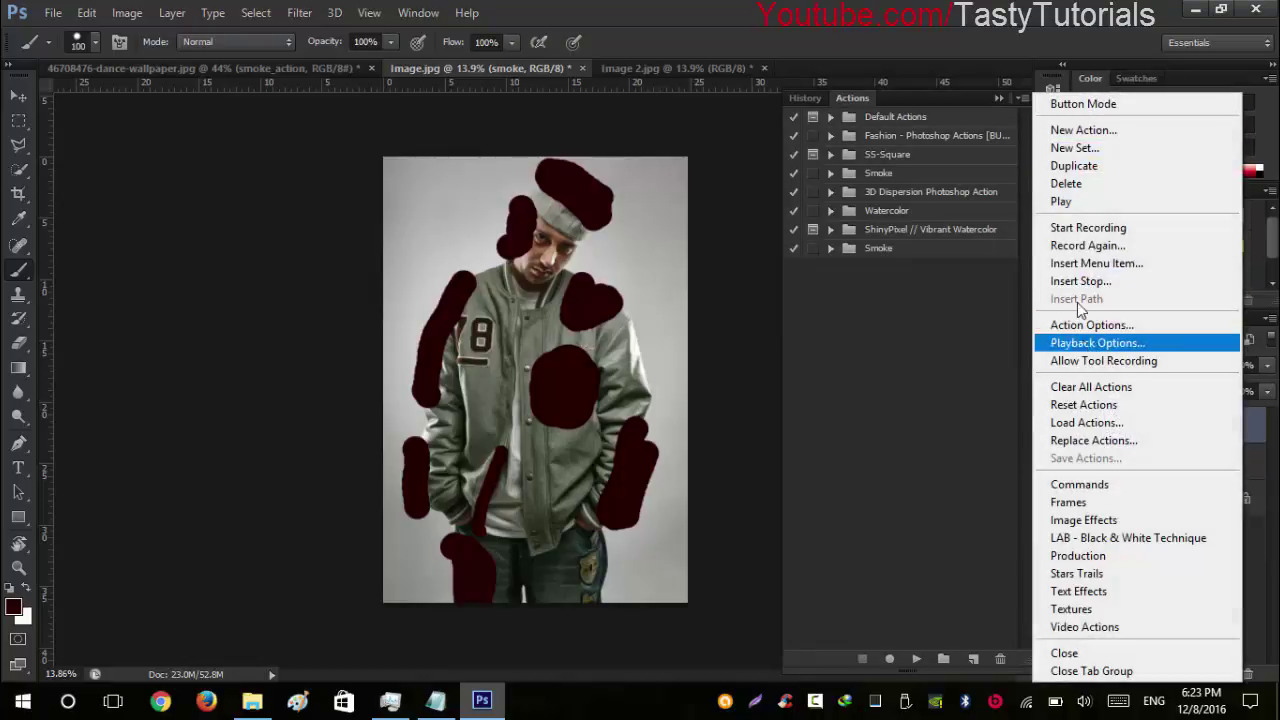
{"action": "left_click", "coordinate": [1081, 420]}
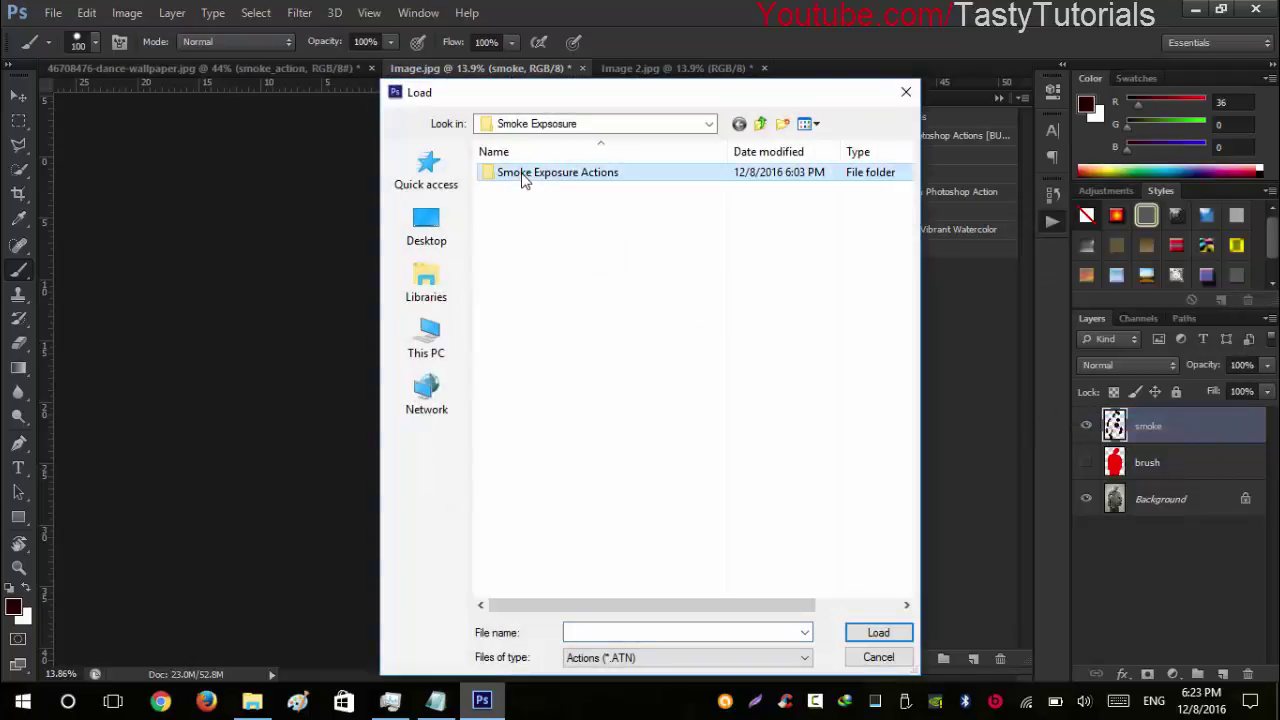
{"action": "double_click", "coordinate": [515, 173]}
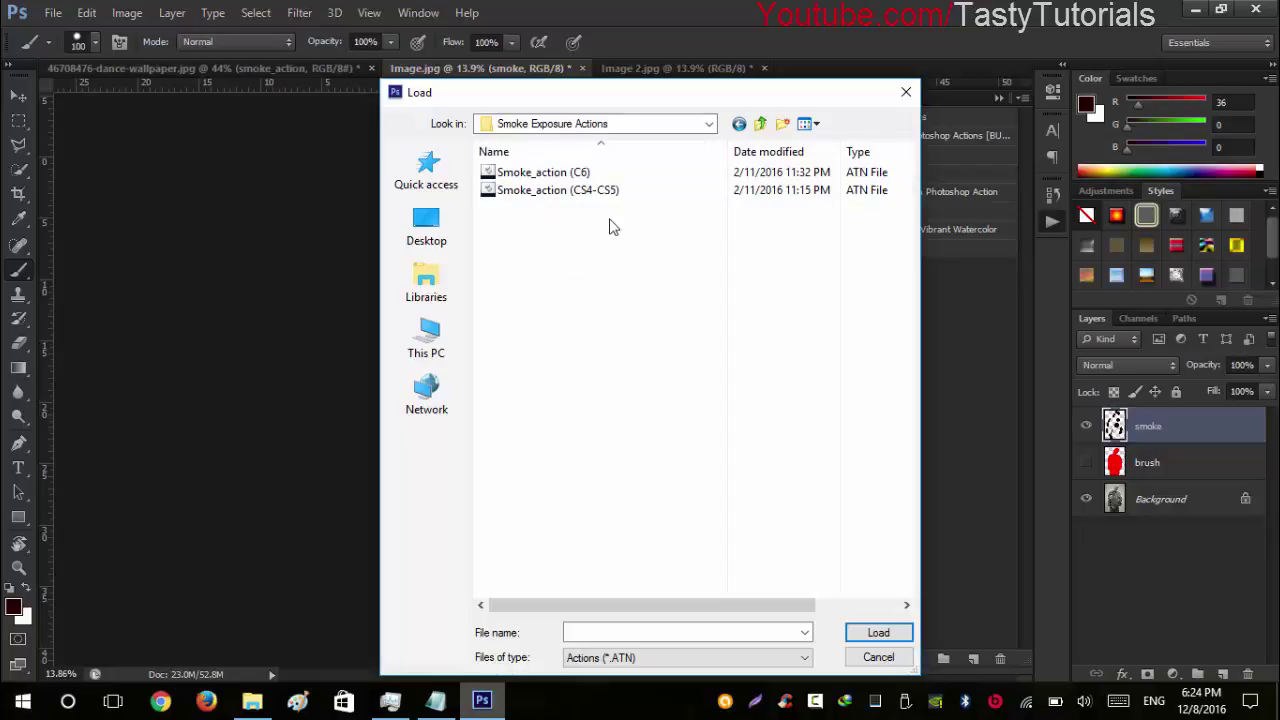
Load the Smoke_action (C6).atn file into the Actions panel
{"action": "left_click", "coordinate": [555, 174]}
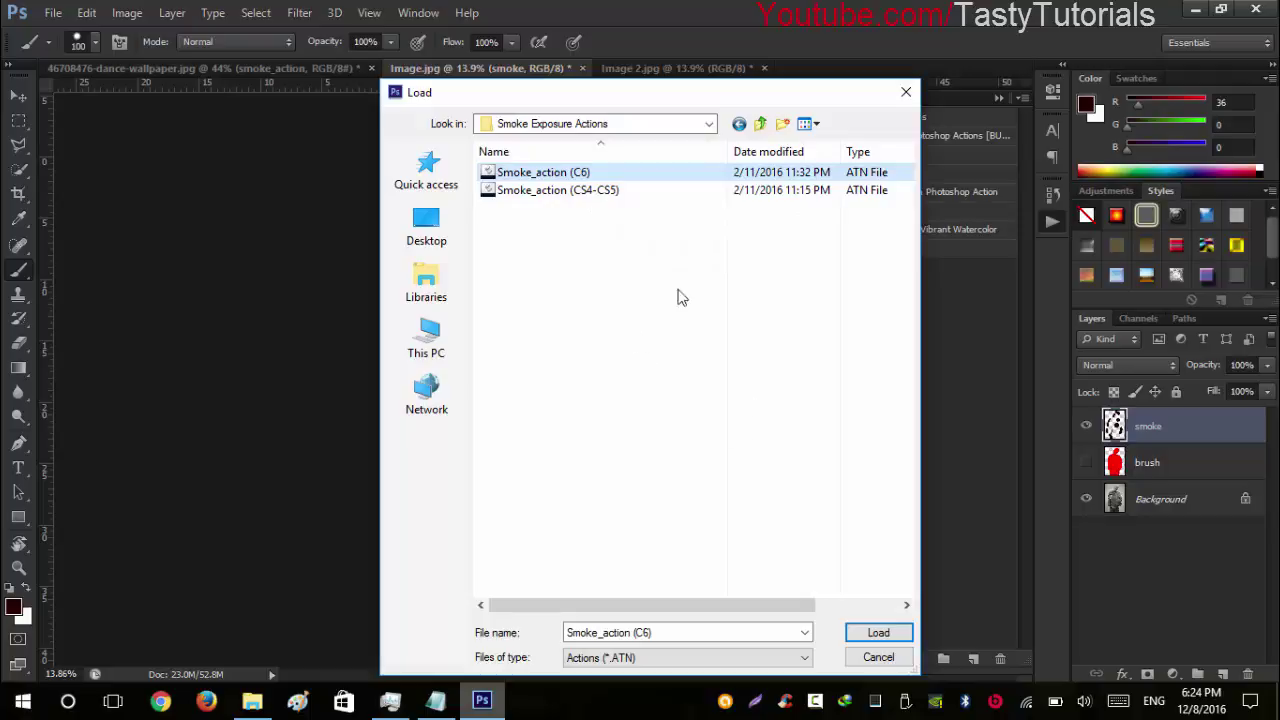
{"action": "left_click", "coordinate": [878, 636]}
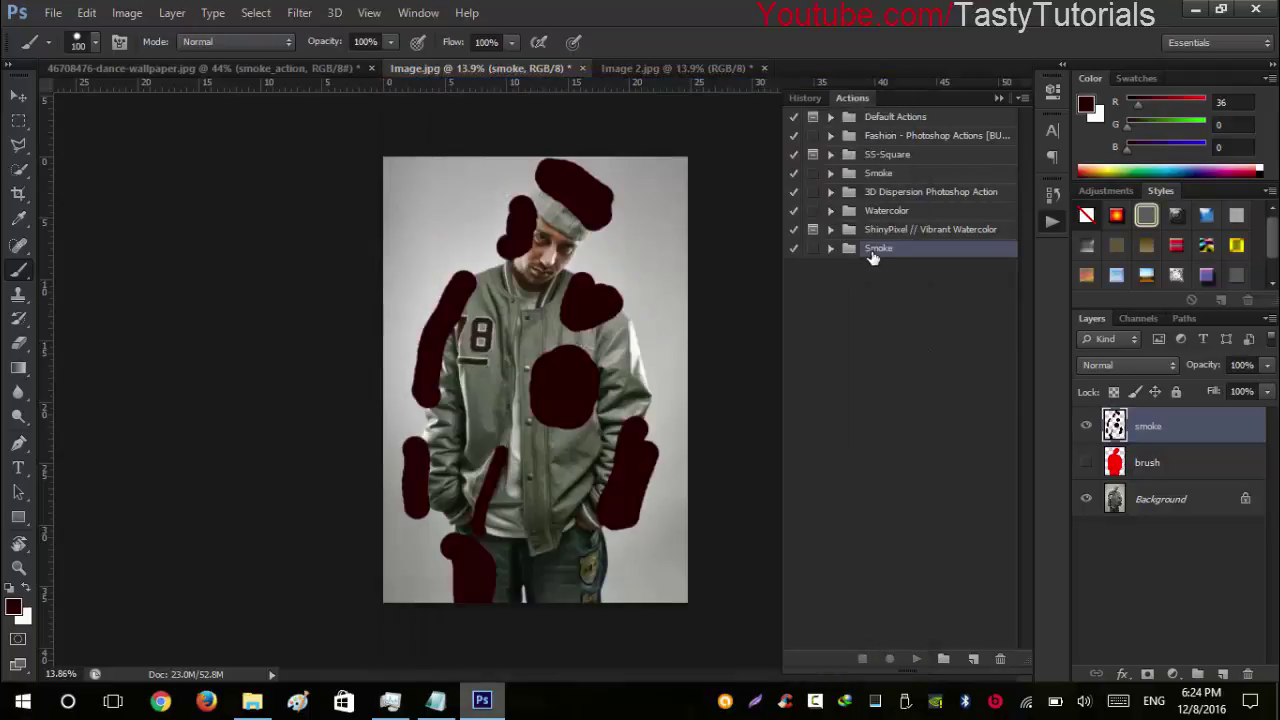
Expand the new Smoke set, show the brush layer and make the smoke layer active
{"action": "left_click", "coordinate": [830, 249]}
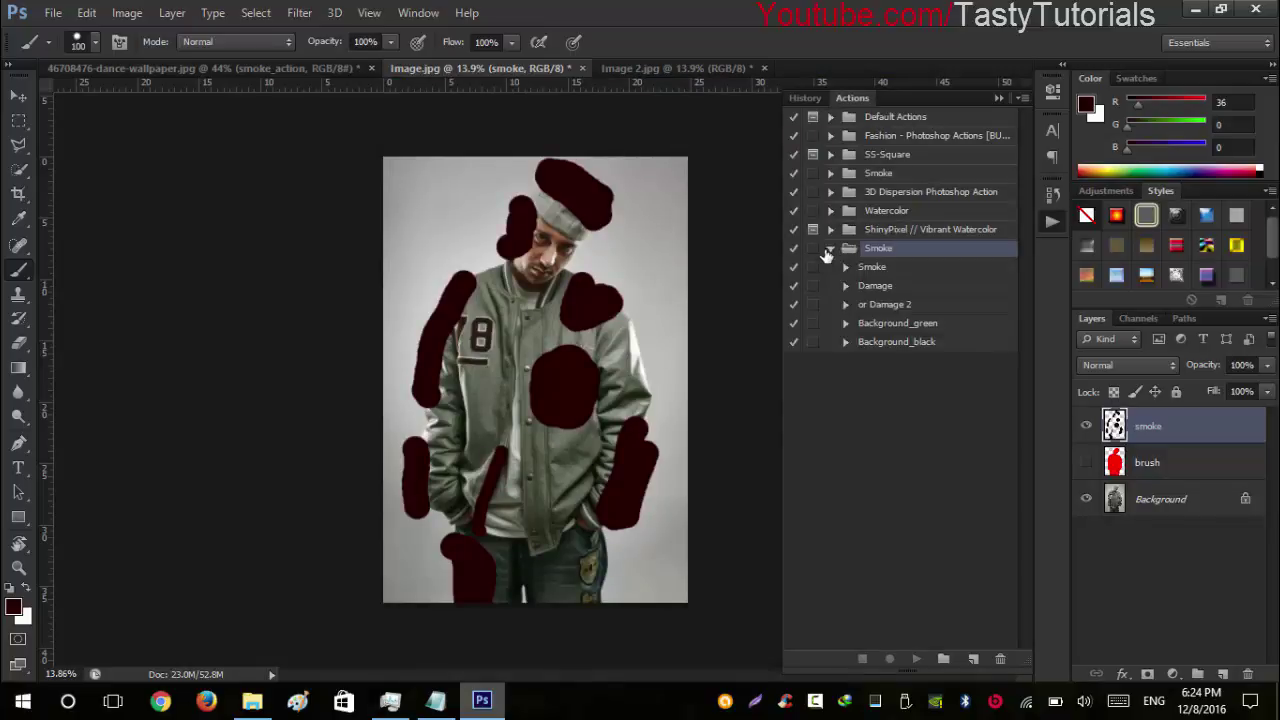
{"action": "left_click", "coordinate": [1086, 463]}
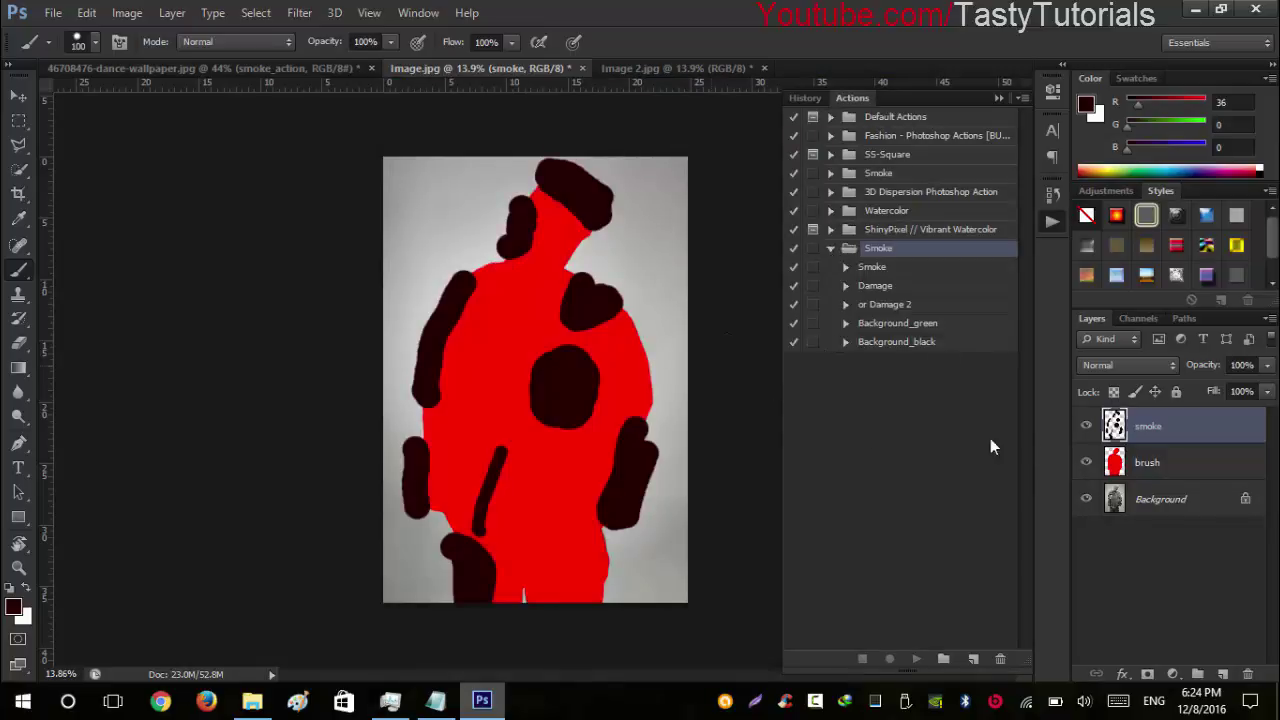
{"action": "left_click", "coordinate": [1182, 492]}
{"action": "left_click", "coordinate": [1176, 455]}
{"action": "left_click", "coordinate": [1177, 432]}
{"action": "left_click", "coordinate": [1187, 505]}
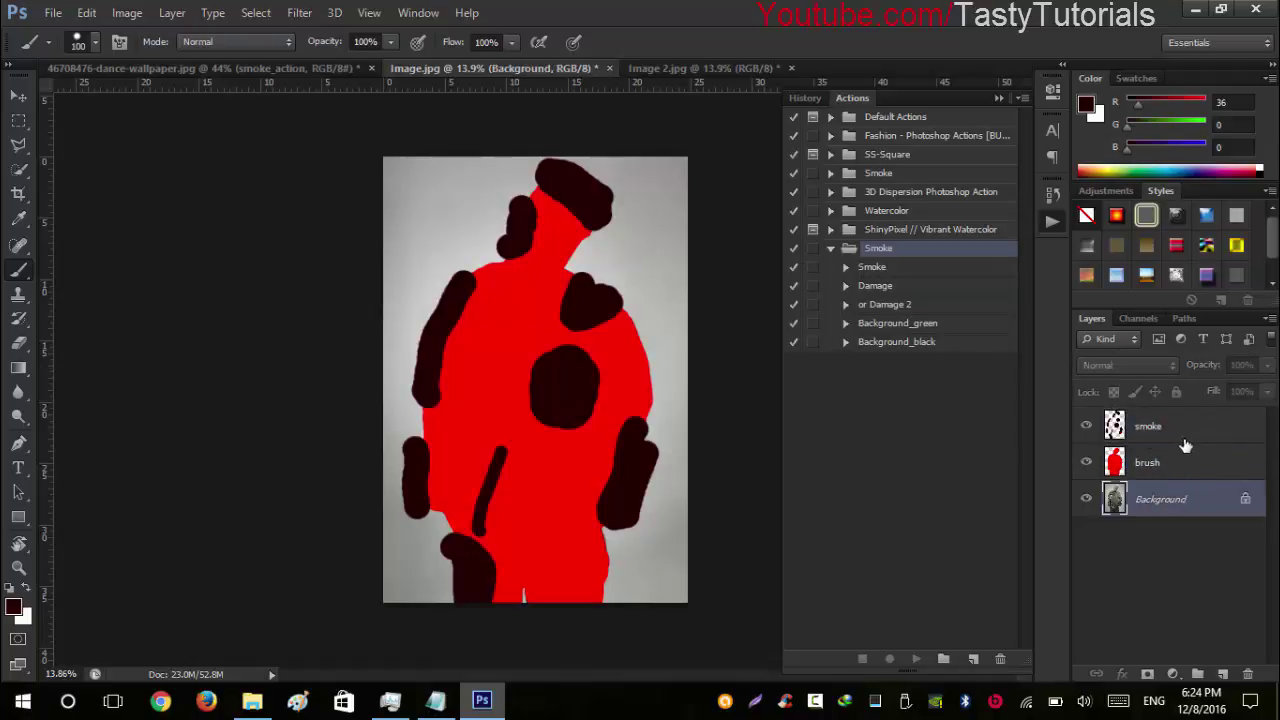
{"action": "left_click", "coordinate": [1180, 435]}
Select the Smoke action and play it on the portrait
{"action": "left_click", "coordinate": [874, 268]}
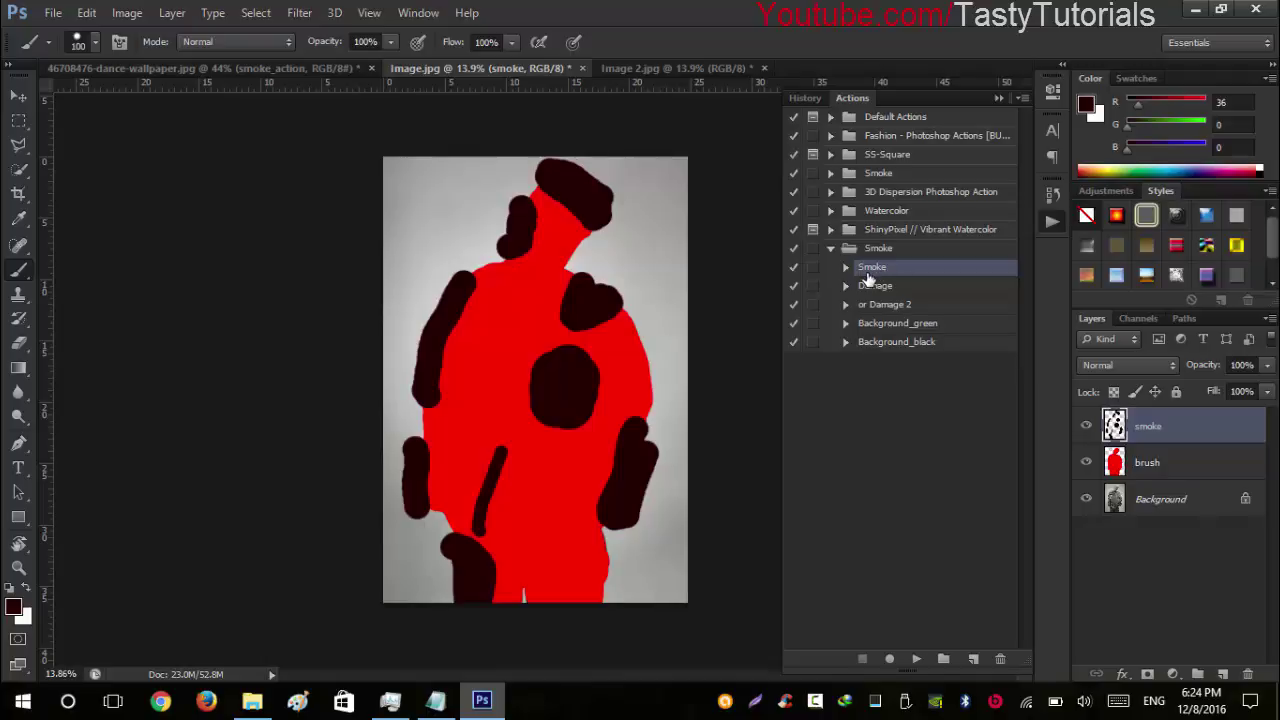
{"action": "left_click", "coordinate": [845, 272]}
{"action": "scroll", "coordinate": [905, 386], "scroll_direction": "down", "scroll_amount": 2}
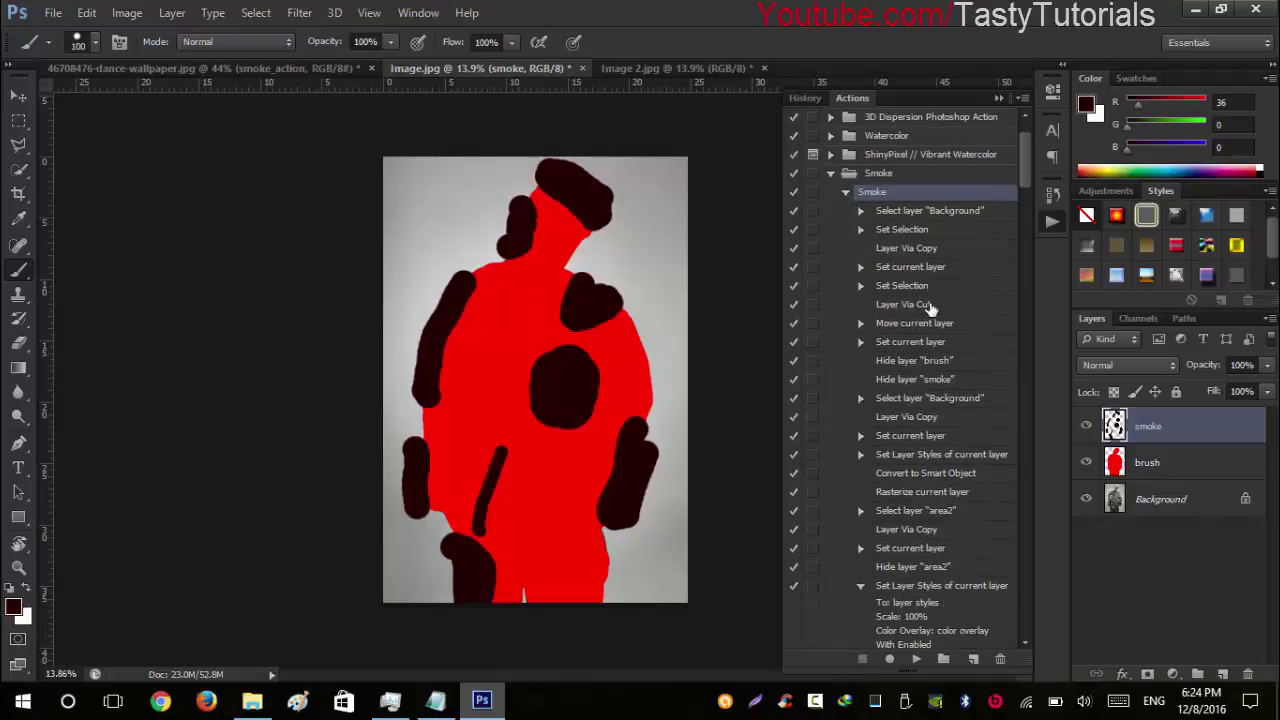
{"action": "scroll", "coordinate": [926, 312], "scroll_direction": "down", "scroll_amount": 1}
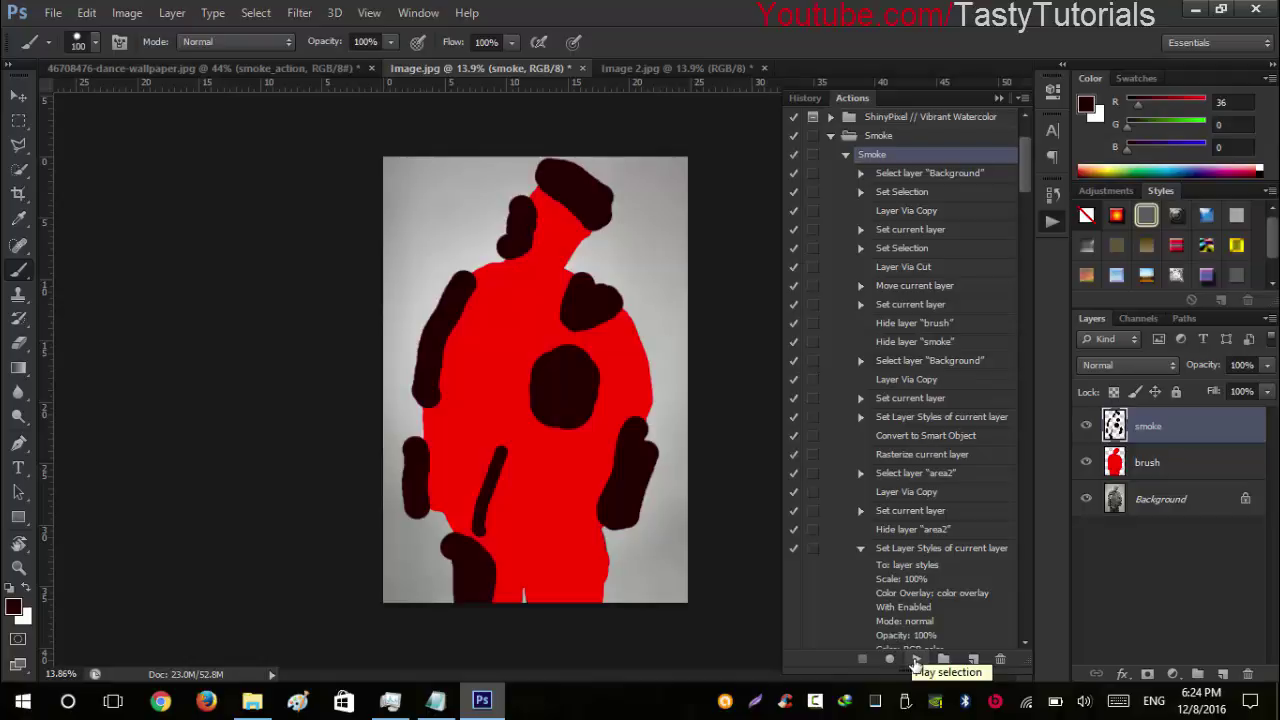
{"action": "left_click", "coordinate": [915, 663]}
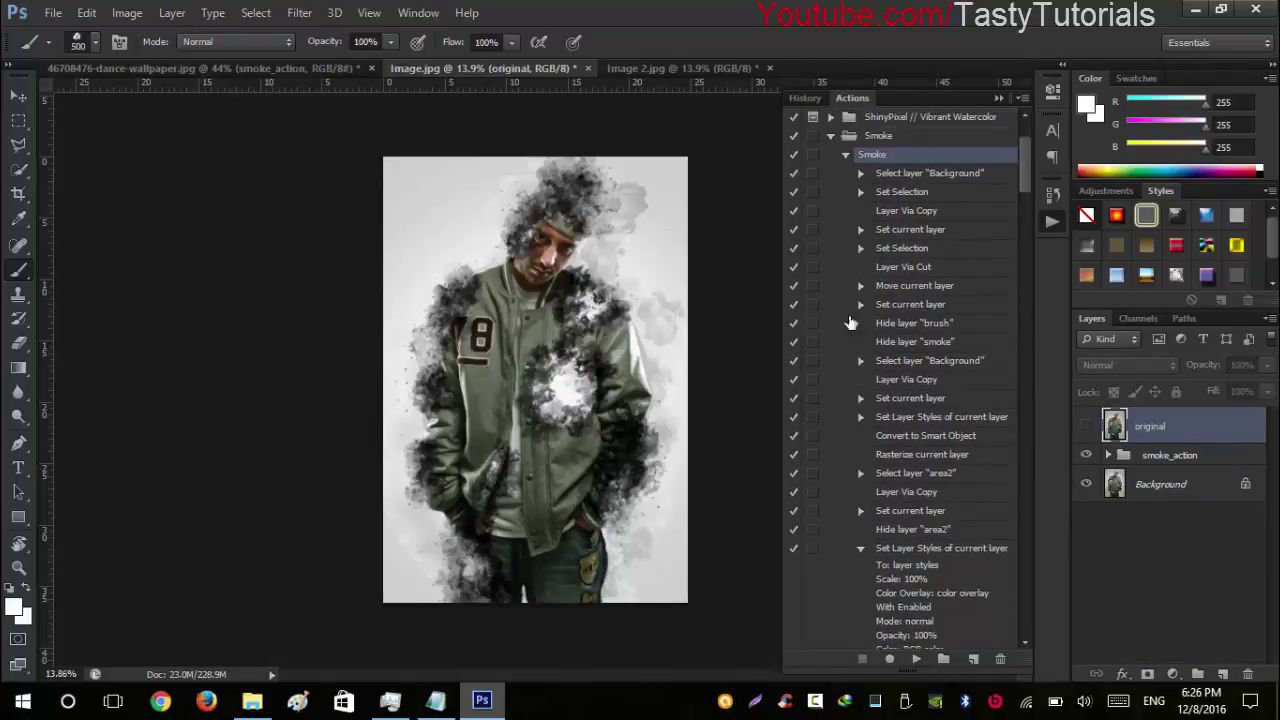
After the Smoke action finishes, collapse its list of steps
{"action": "left_click", "coordinate": [847, 157]}
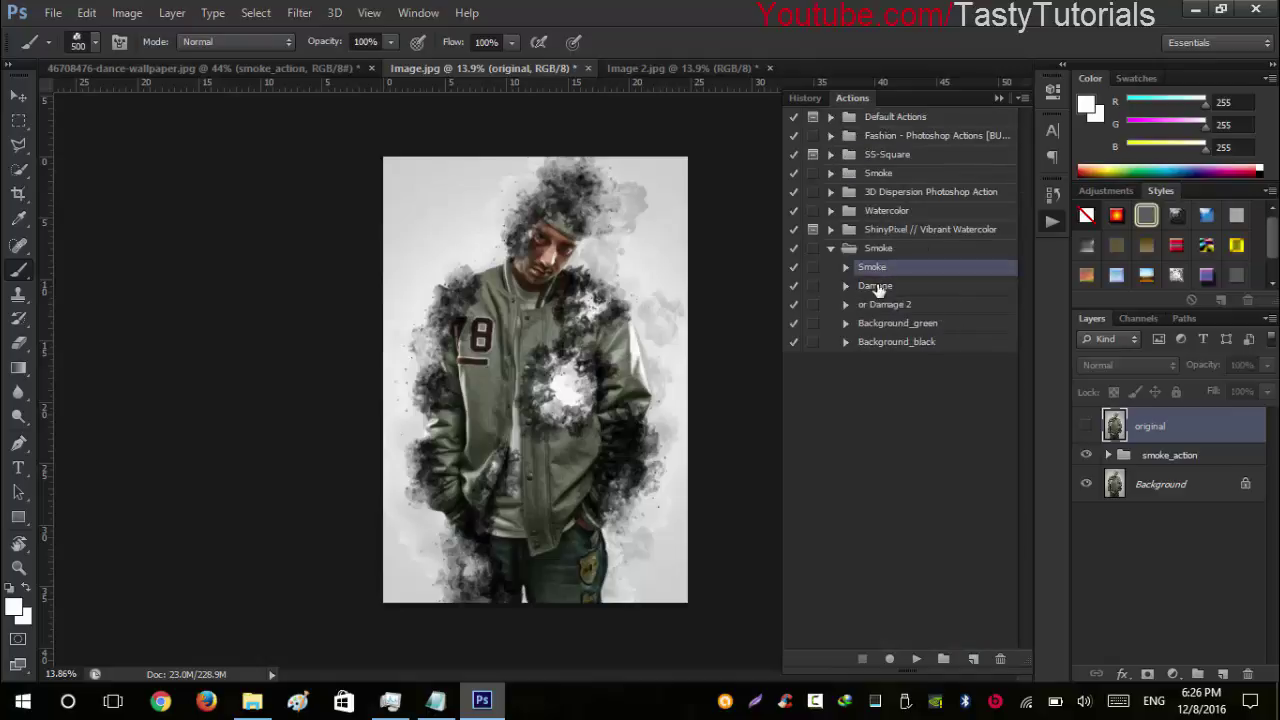
Expand the Damage action, select its first step, and target the smoke_action layer group
{"action": "scroll", "coordinate": [497, 383], "scroll_direction": "up", "scroll_amount": 5}
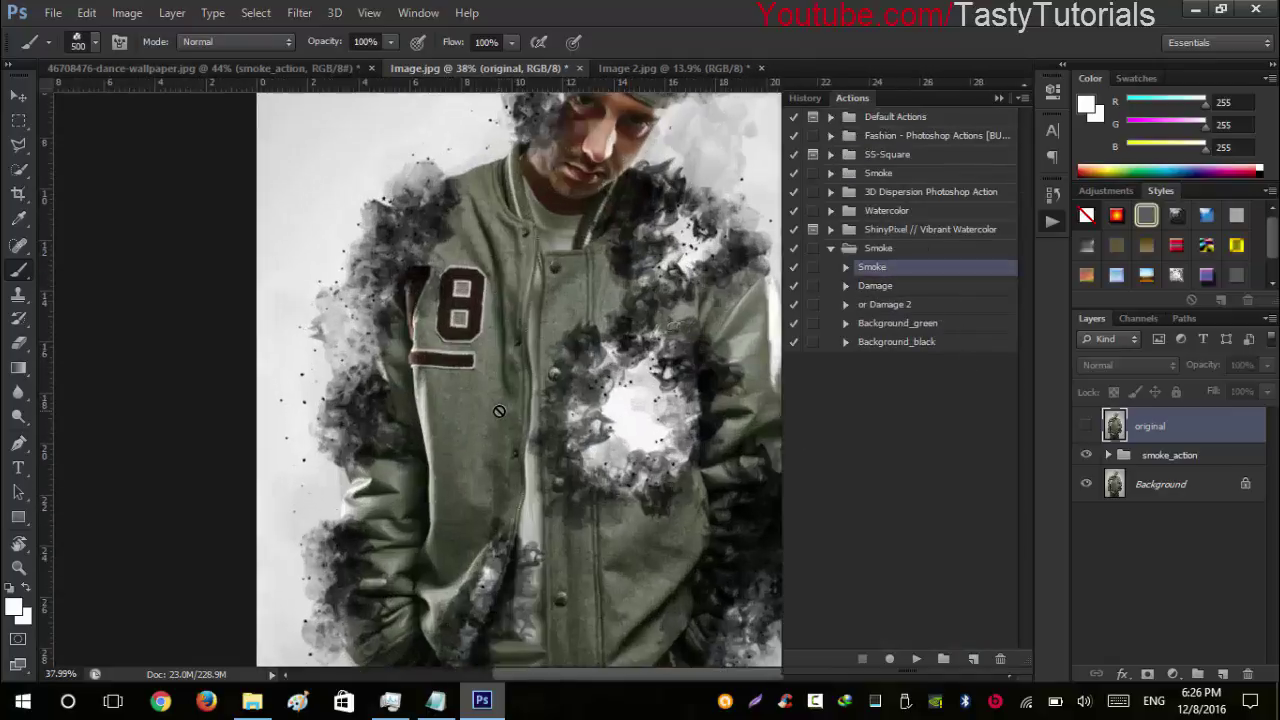
{"action": "scroll", "coordinate": [630, 346], "scroll_direction": "down", "scroll_amount": 4}
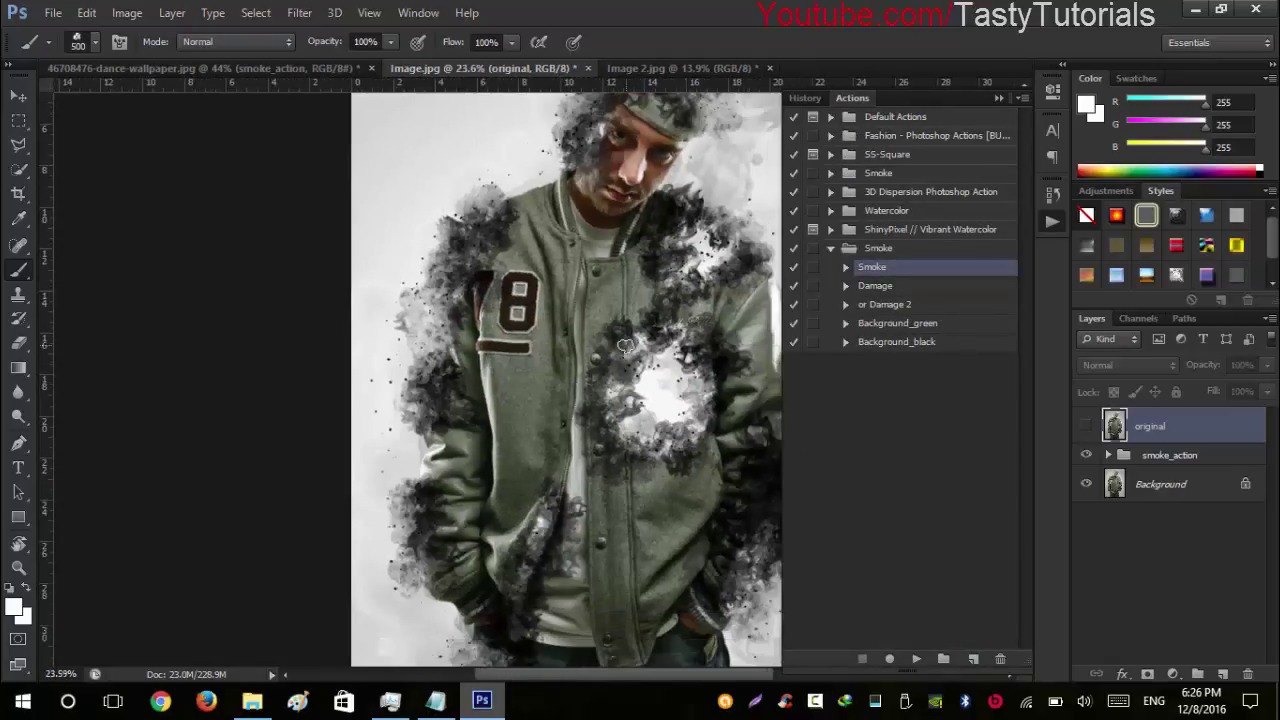
{"action": "left_click", "coordinate": [867, 289]}
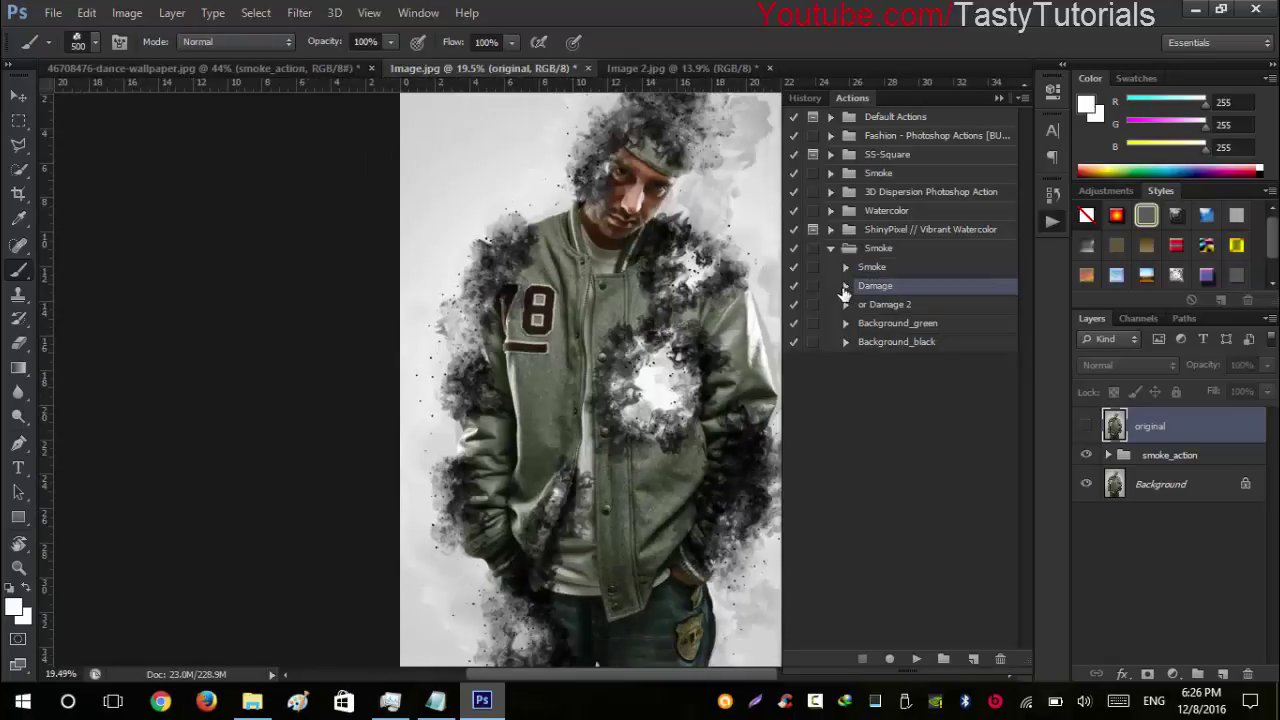
{"action": "left_click", "coordinate": [845, 287]}
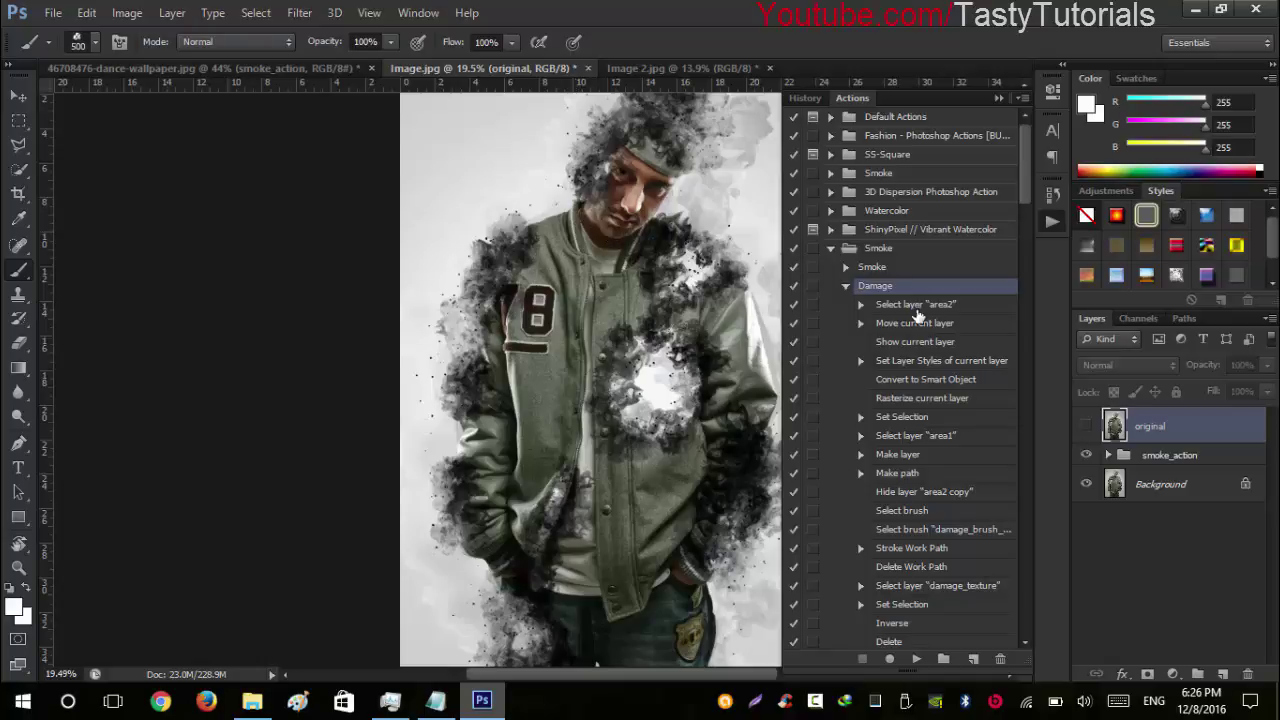
{"action": "left_click", "coordinate": [912, 308]}
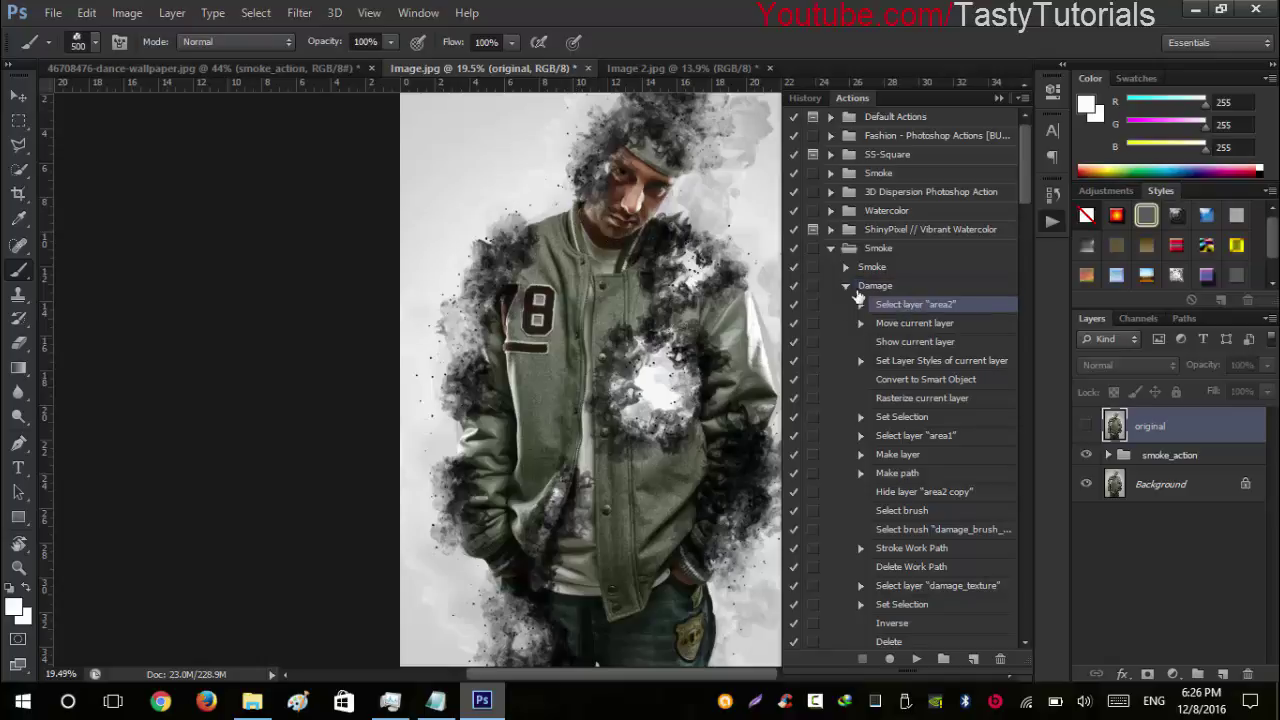
{"action": "scroll", "coordinate": [950, 345], "scroll_direction": "down", "scroll_amount": 3}
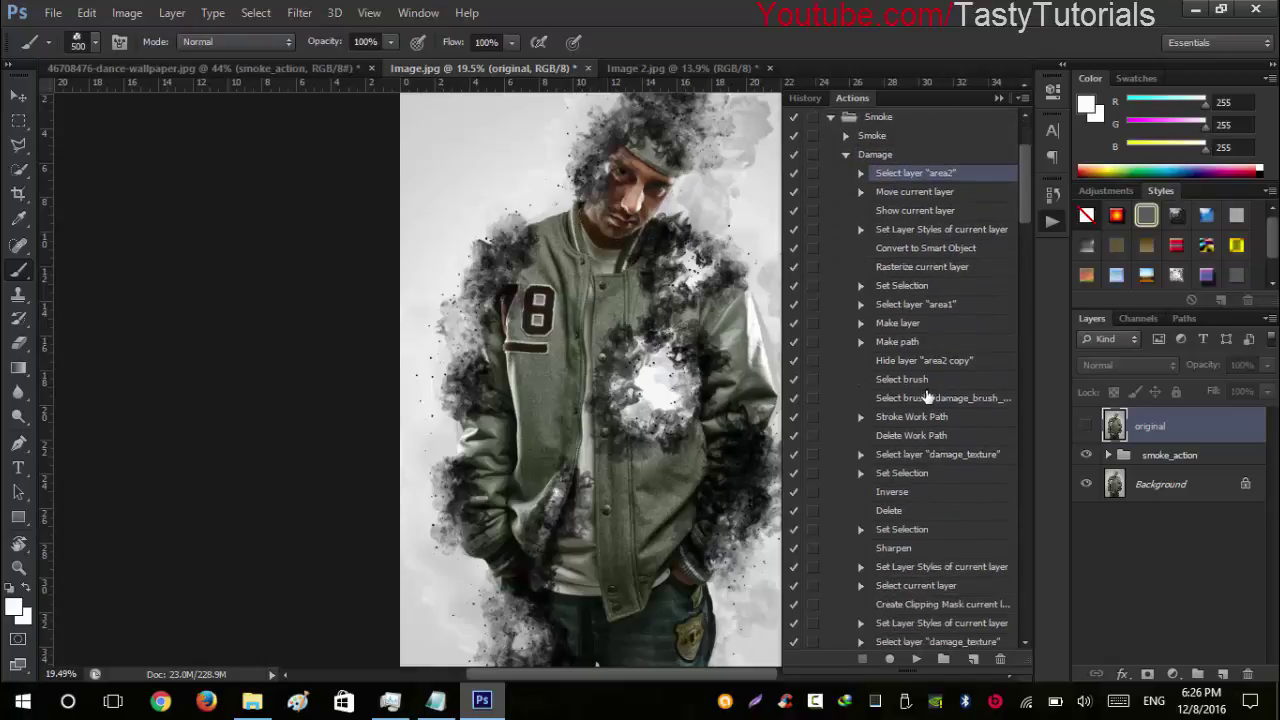
{"action": "scroll", "coordinate": [928, 398], "scroll_direction": "up", "scroll_amount": 1}
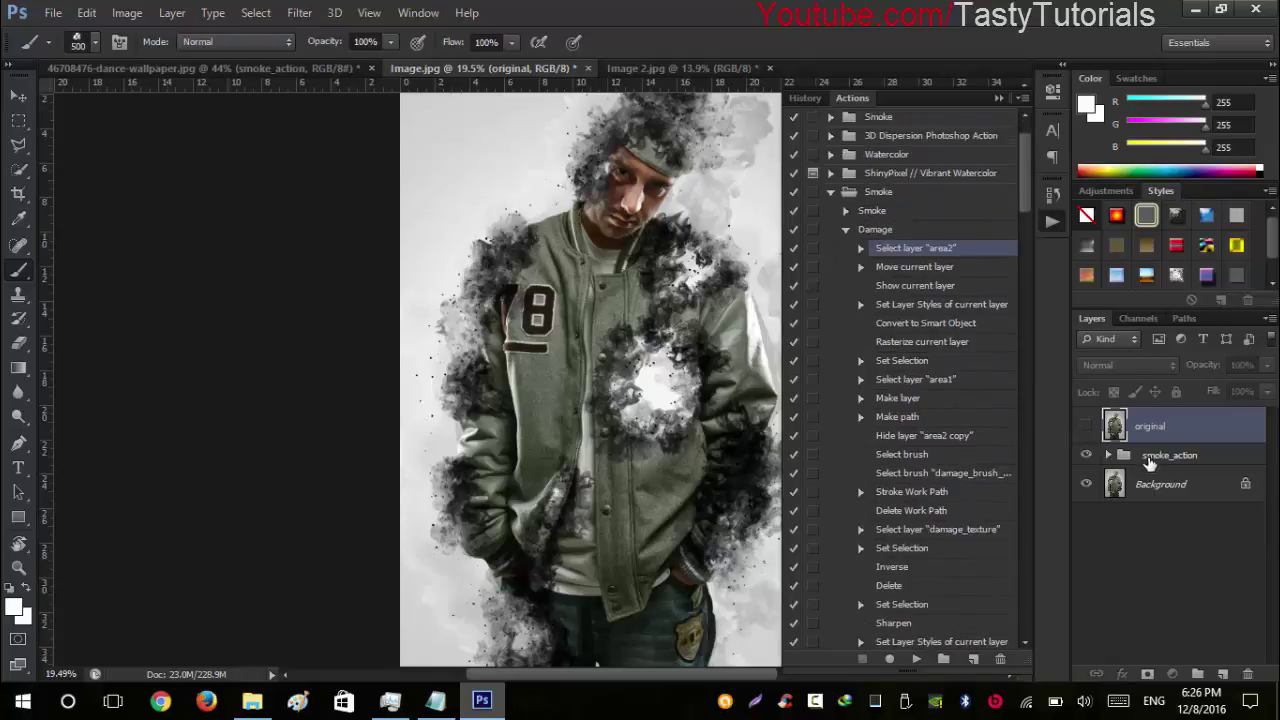
{"action": "left_click", "coordinate": [1153, 462]}
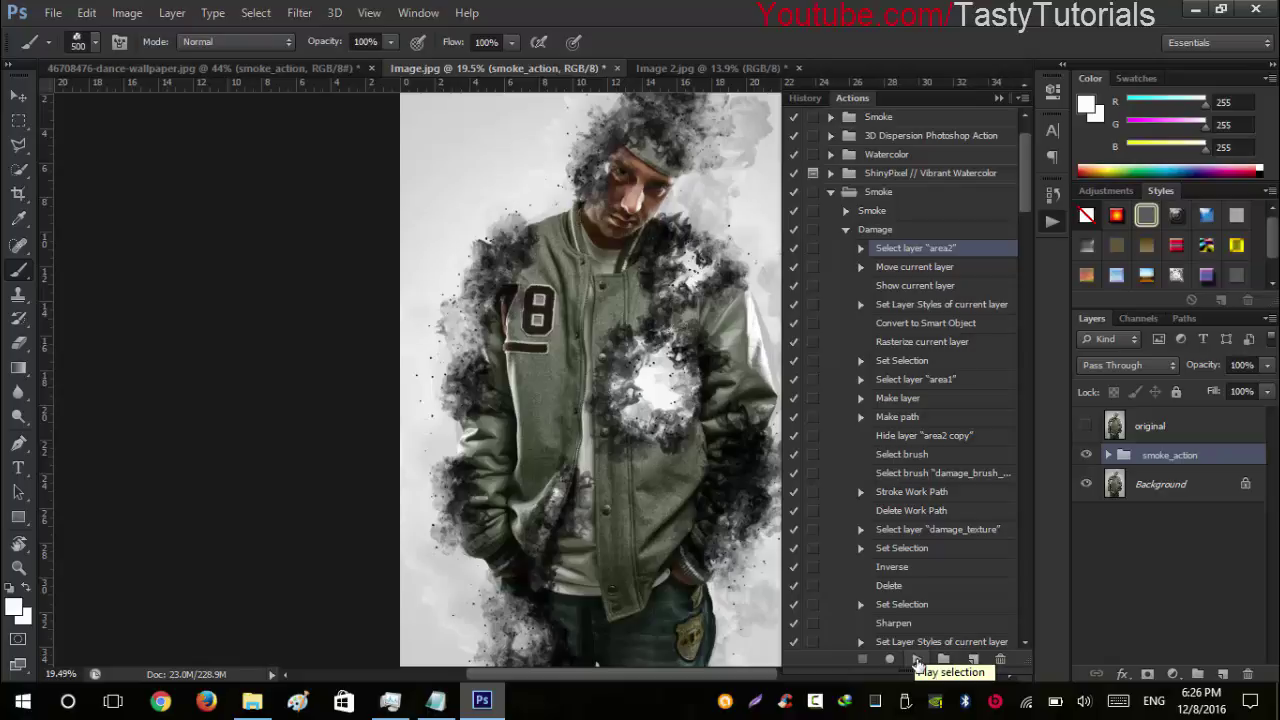
Play the Damage action on the smoke effect, then collapse its step list
{"action": "left_click", "coordinate": [917, 660]}
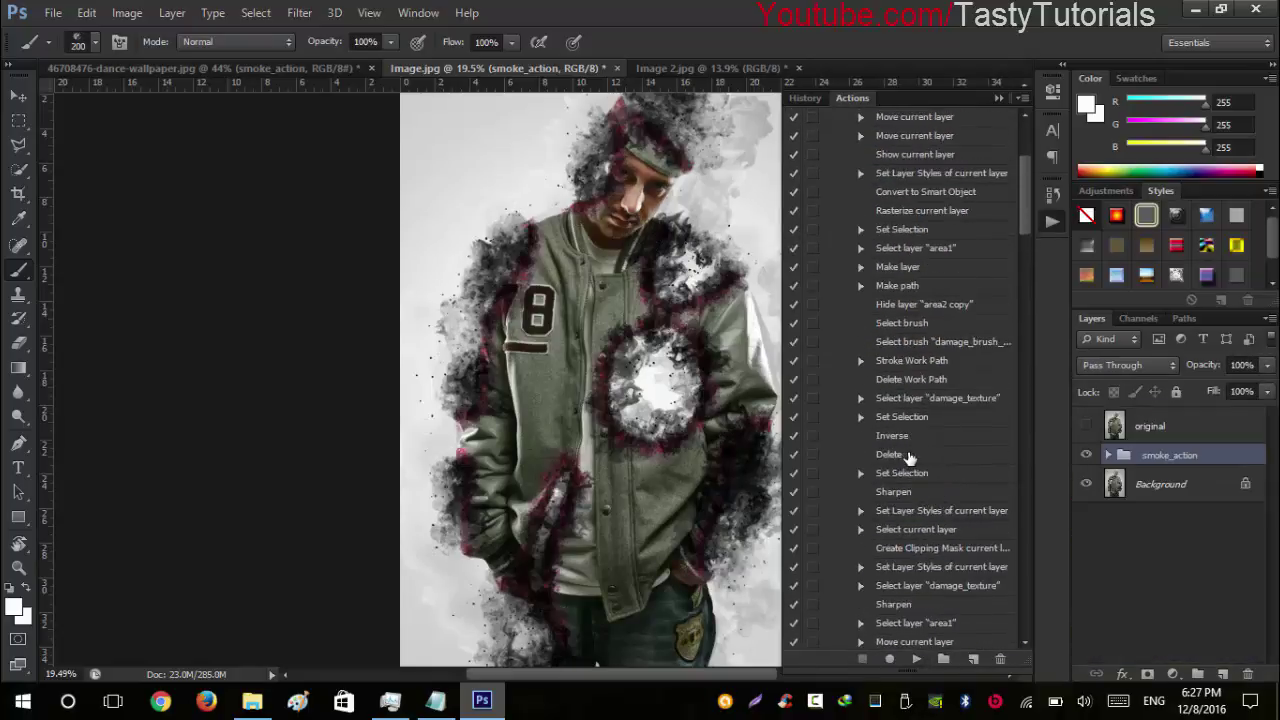
{"action": "left_click", "coordinate": [846, 252]}
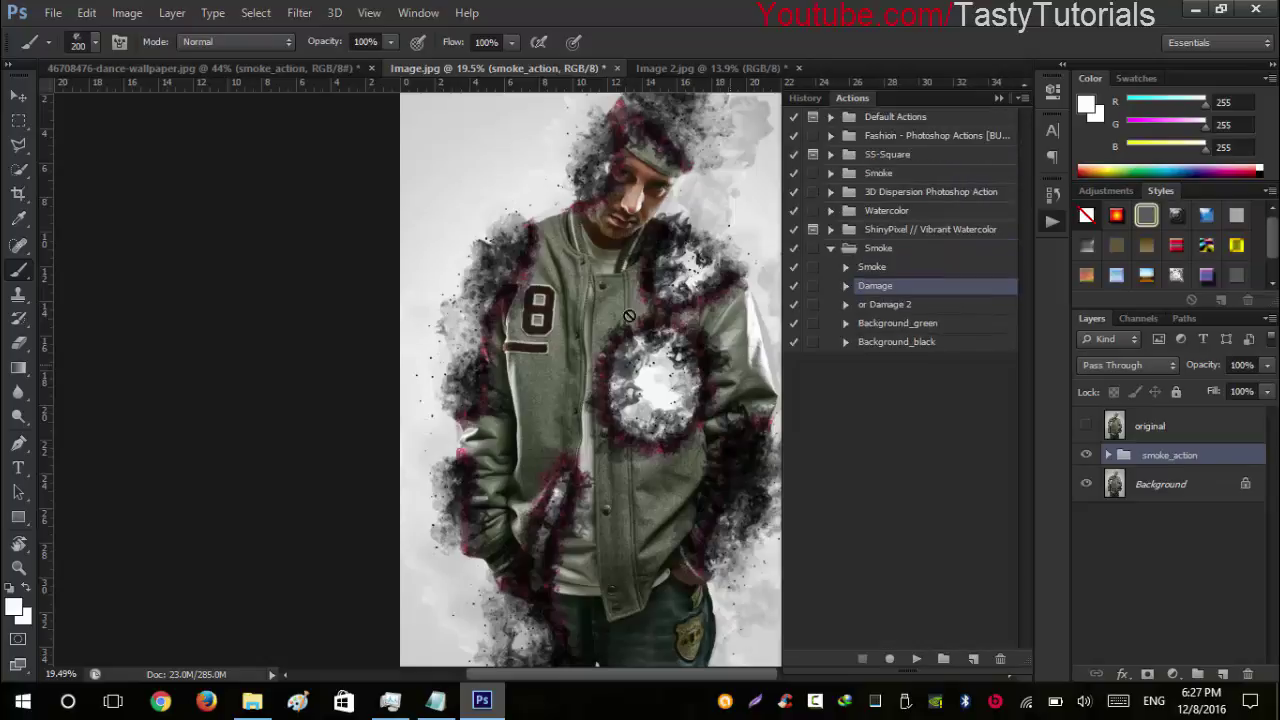
With the Move tool active, zoom into the face and hat damage edges, then zoom out
{"action": "scroll", "coordinate": [545, 210], "scroll_direction": "up", "scroll_amount": 6}
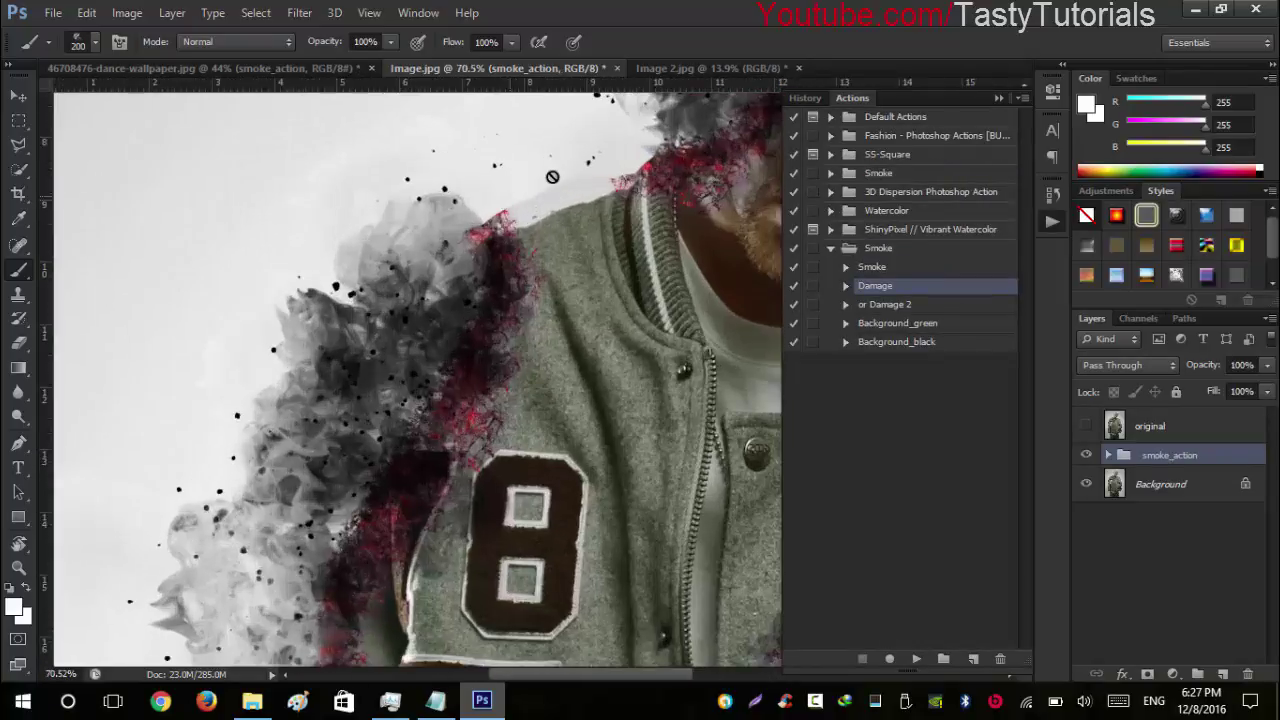
{"action": "left_click", "coordinate": [18, 96]}
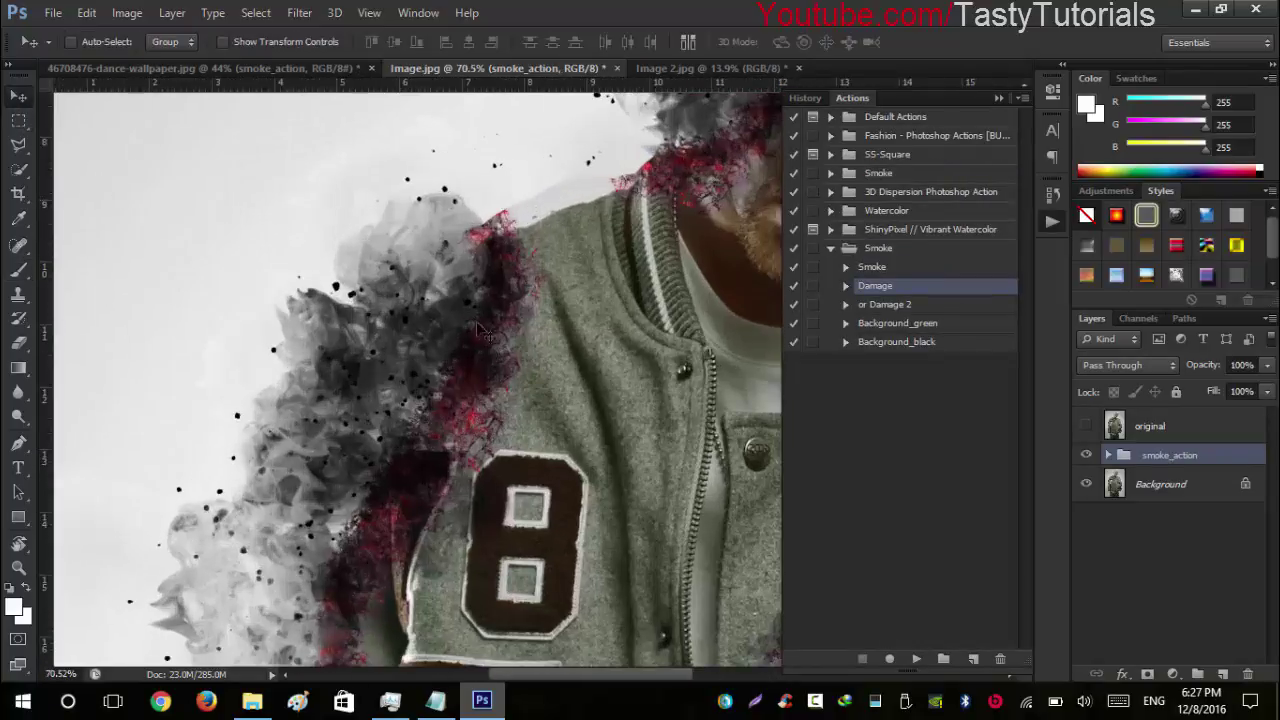
{"action": "left_click_drag", "start_coordinate": [565, 372], "coordinate": [391, 443]}
{"action": "scroll", "coordinate": [490, 165], "scroll_direction": "up", "scroll_amount": 4}
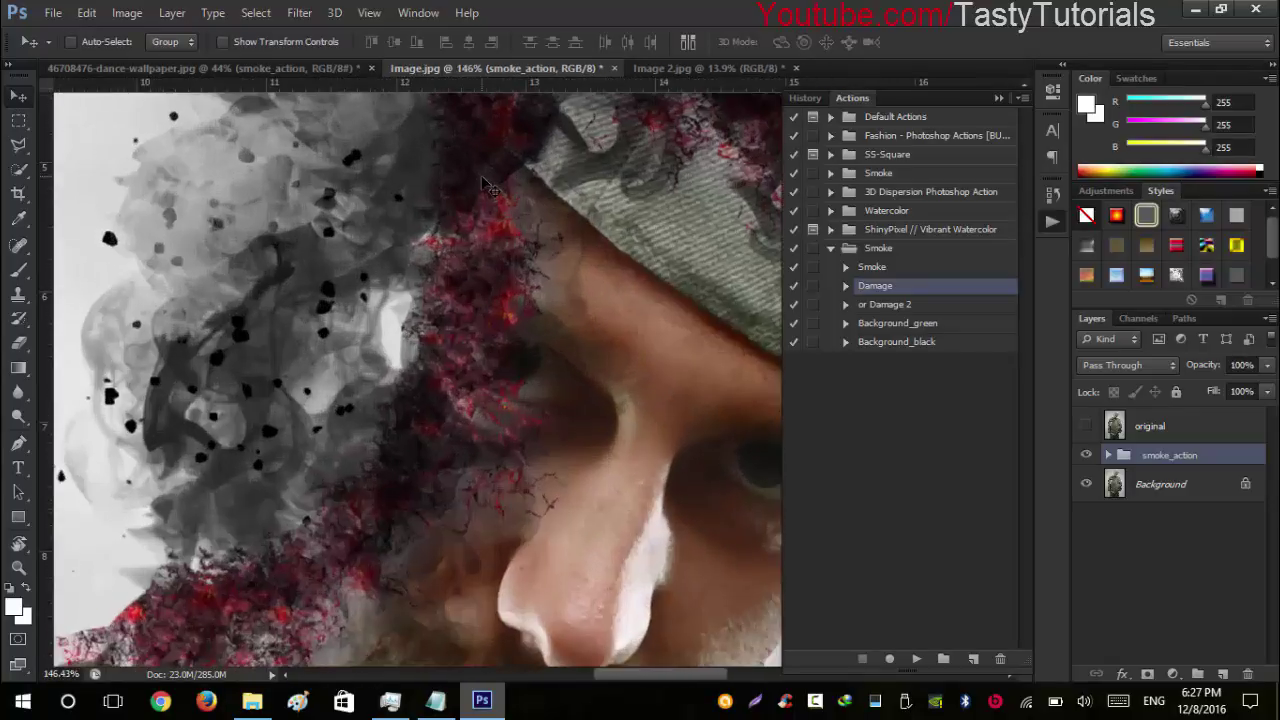
{"action": "left_click_drag", "start_coordinate": [523, 397], "coordinate": [429, 486]}
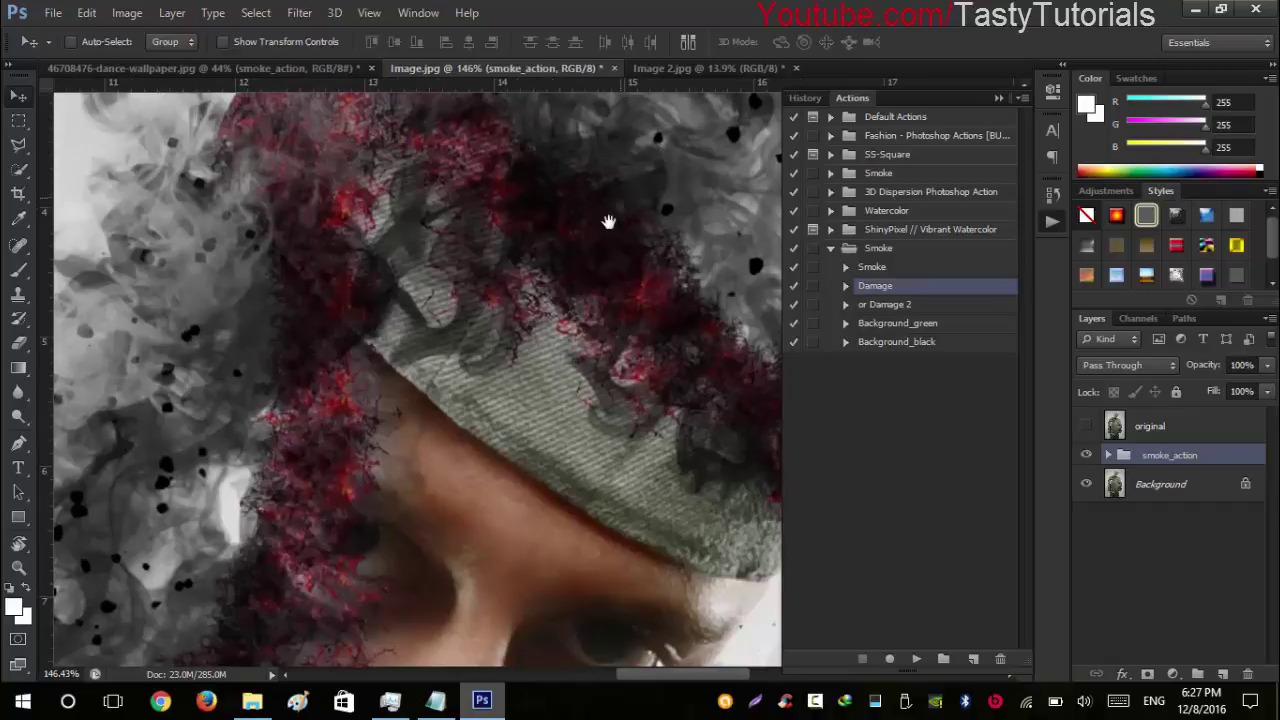
{"action": "left_click_drag", "start_coordinate": [609, 214], "coordinate": [535, 321]}
{"action": "scroll", "coordinate": [535, 321], "scroll_direction": "down", "scroll_amount": 4}
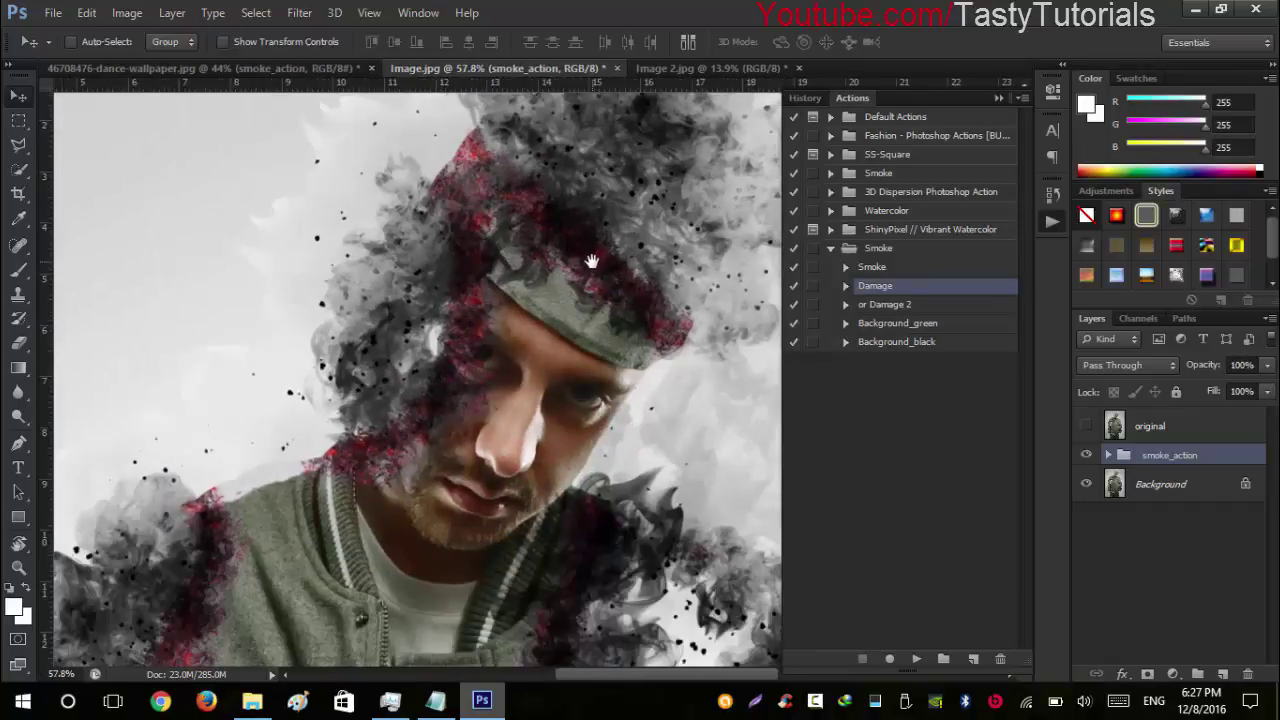
{"action": "scroll", "coordinate": [523, 303], "scroll_direction": "down", "scroll_amount": 6}
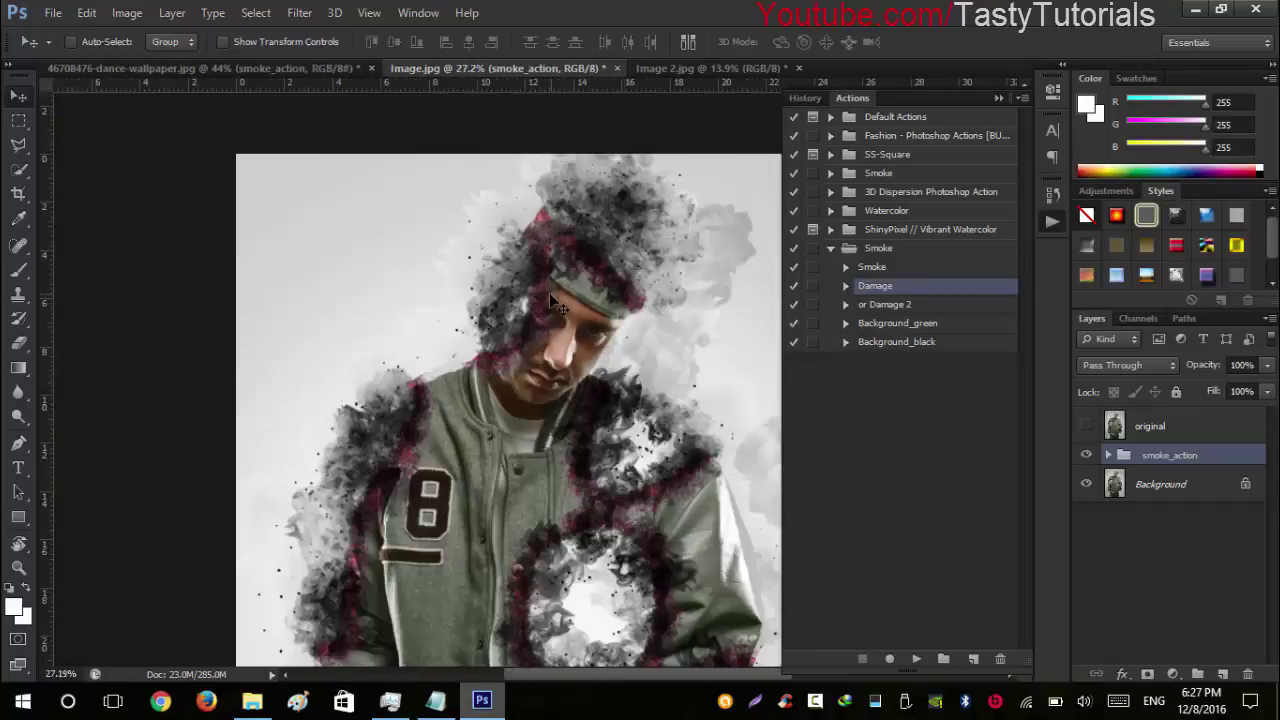
{"action": "scroll", "coordinate": [590, 342], "scroll_direction": "down", "scroll_amount": 2}
{"action": "scroll", "coordinate": [555, 357], "scroll_direction": "up", "scroll_amount": 4}
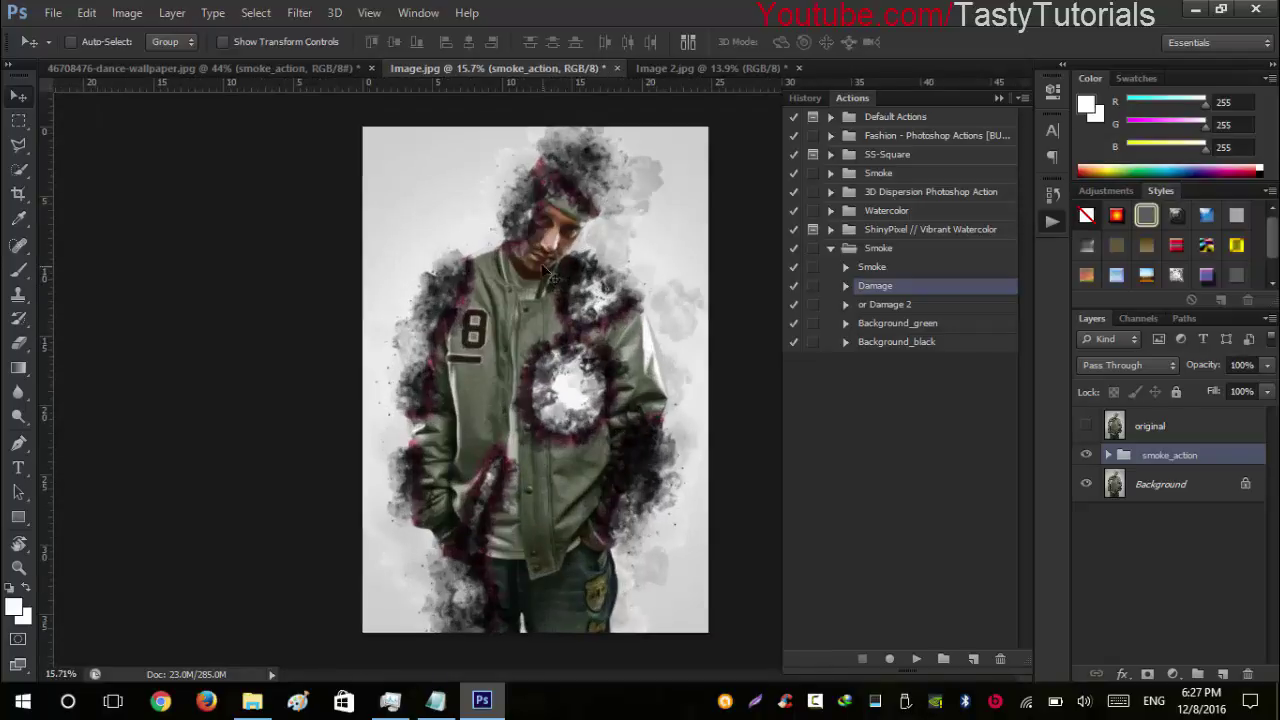
{"action": "scroll", "coordinate": [540, 155], "scroll_direction": "up", "scroll_amount": 2}
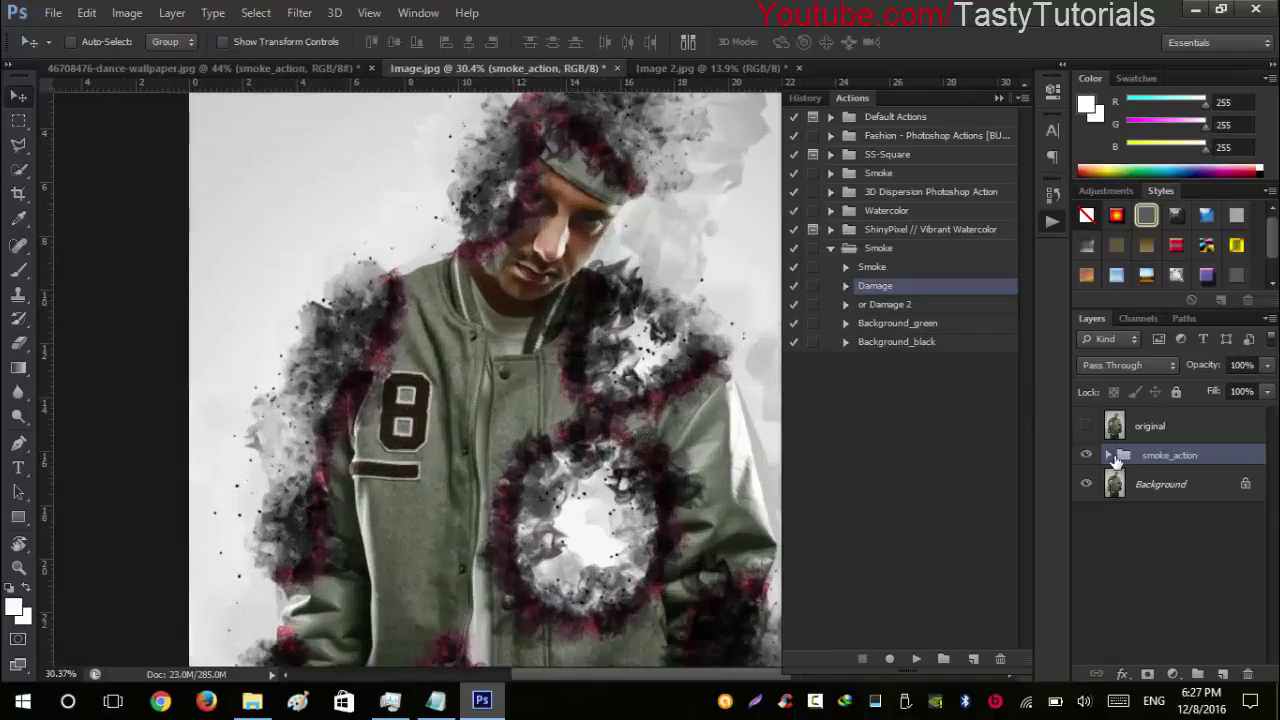
{"action": "left_click", "coordinate": [1107, 455]}
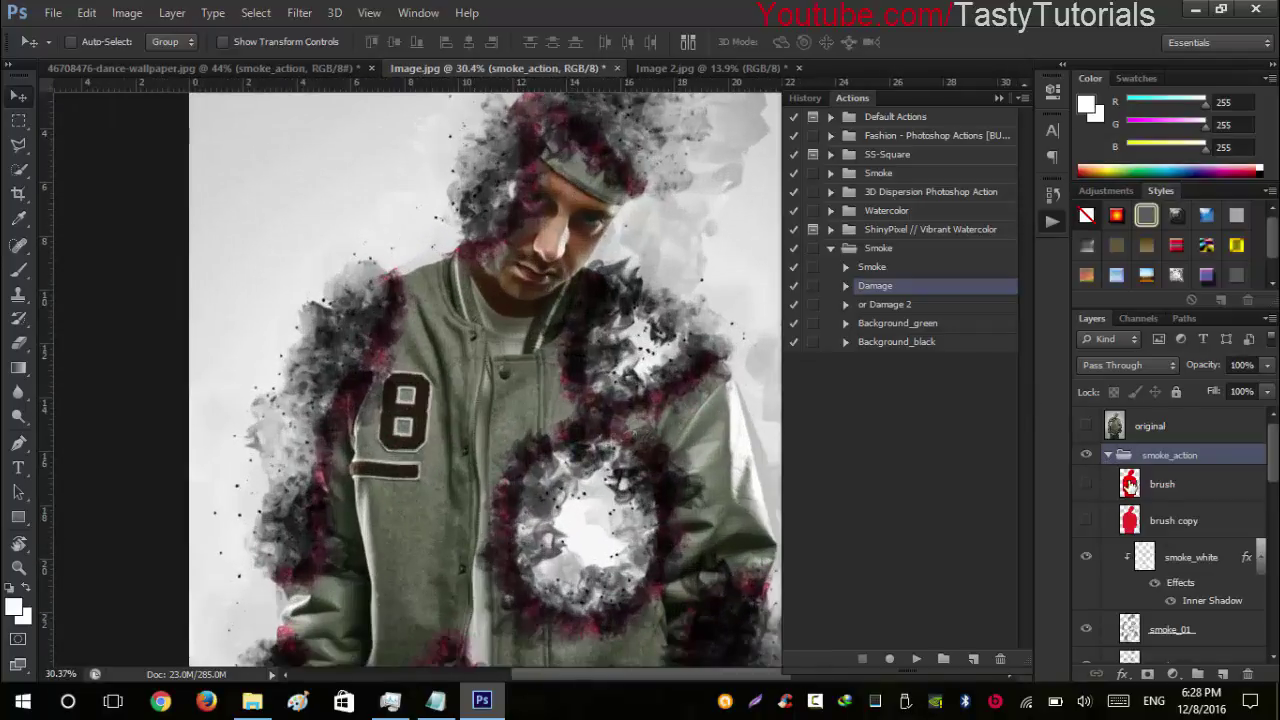
{"action": "scroll", "coordinate": [1129, 484], "scroll_direction": "down", "scroll_amount": 3}
{"action": "left_click", "coordinate": [1086, 484]}
{"action": "left_click", "coordinate": [1086, 484]}
{"action": "left_click", "coordinate": [1086, 519]}
{"action": "left_click", "coordinate": [1086, 519]}
{"action": "left_click", "coordinate": [1086, 519]}
{"action": "left_click", "coordinate": [1086, 519]}
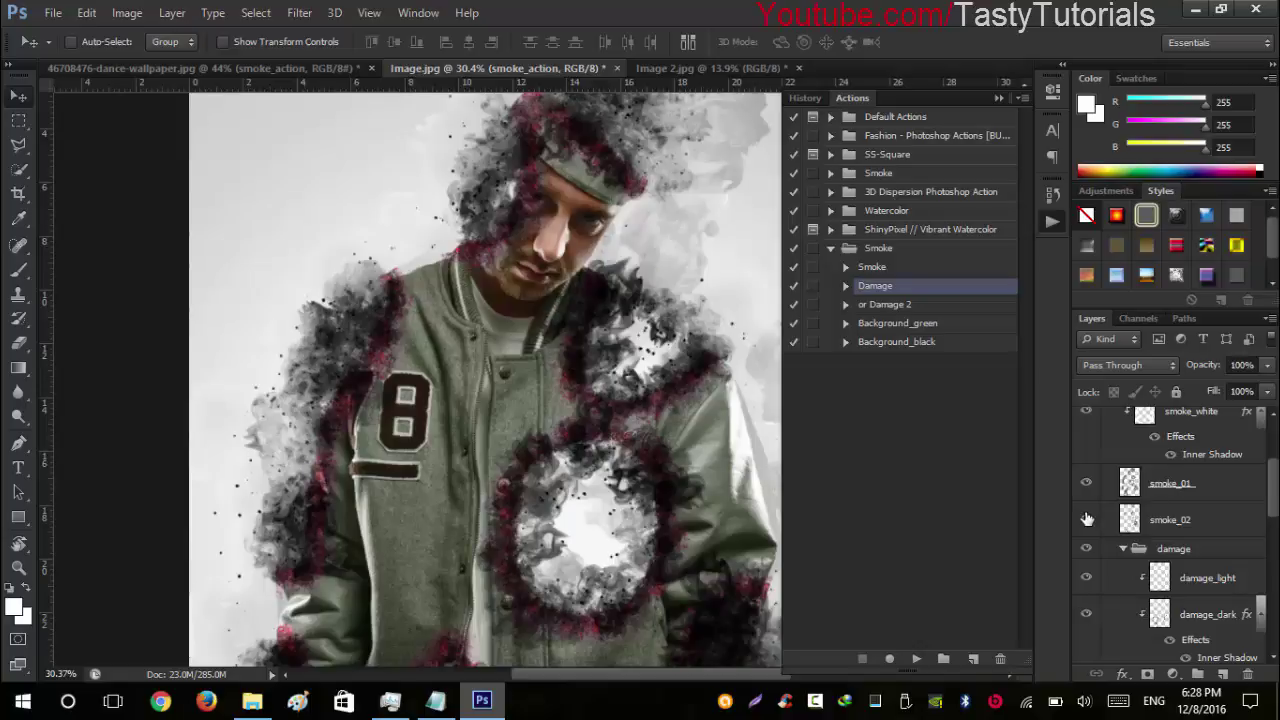
{"action": "scroll", "coordinate": [1088, 519], "scroll_direction": "up", "scroll_amount": 3}
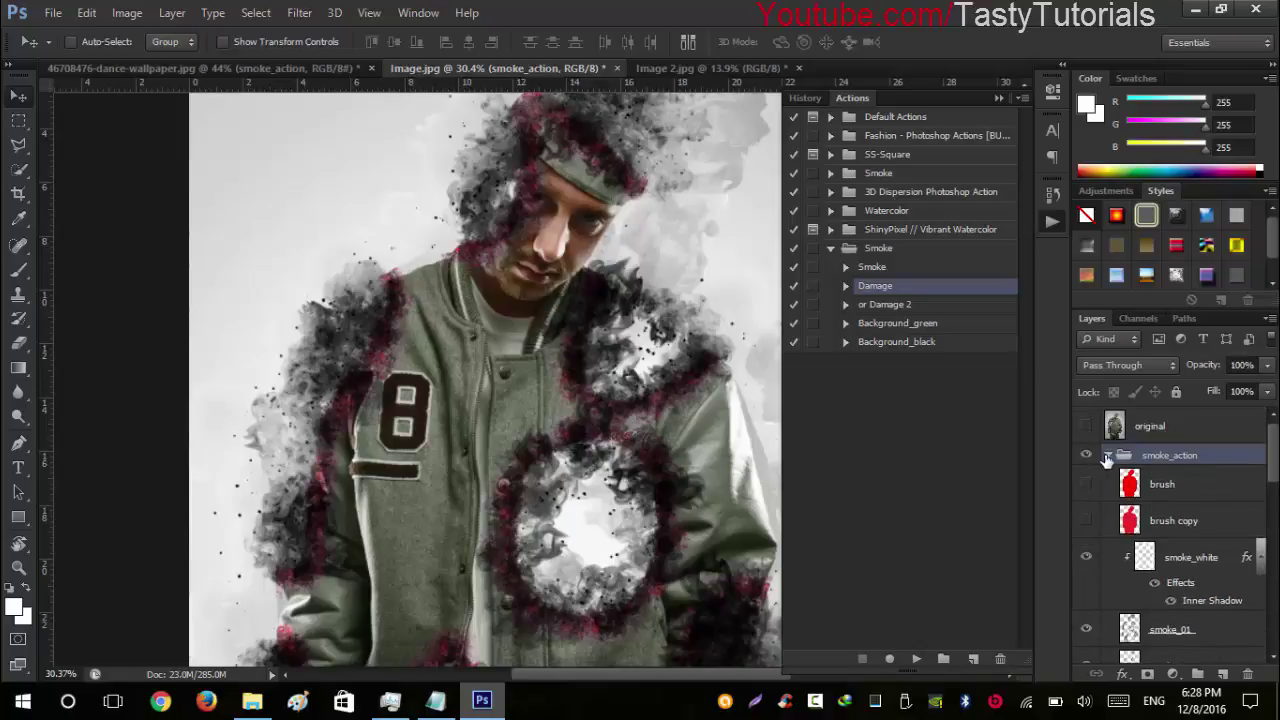
{"action": "left_click", "coordinate": [1107, 455]}
{"action": "scroll", "coordinate": [585, 285], "scroll_direction": "down", "scroll_amount": 1}
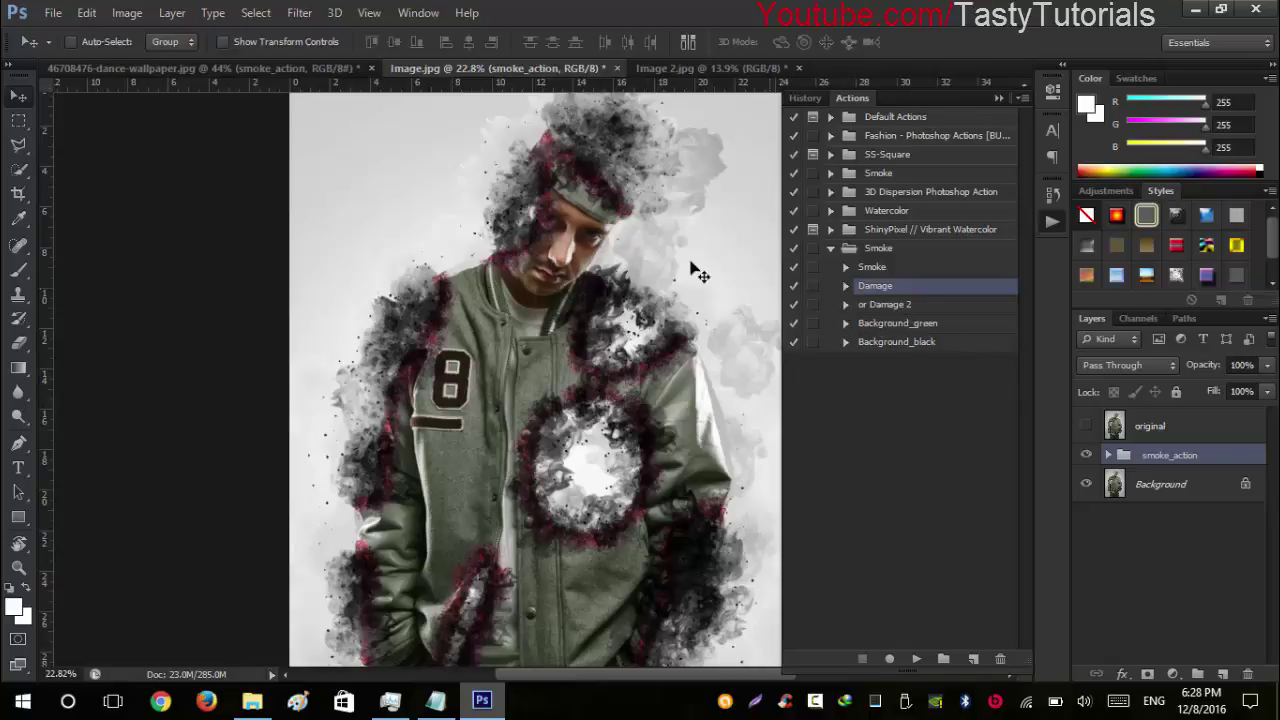
{"action": "scroll", "coordinate": [566, 362], "scroll_direction": "up", "scroll_amount": 1}
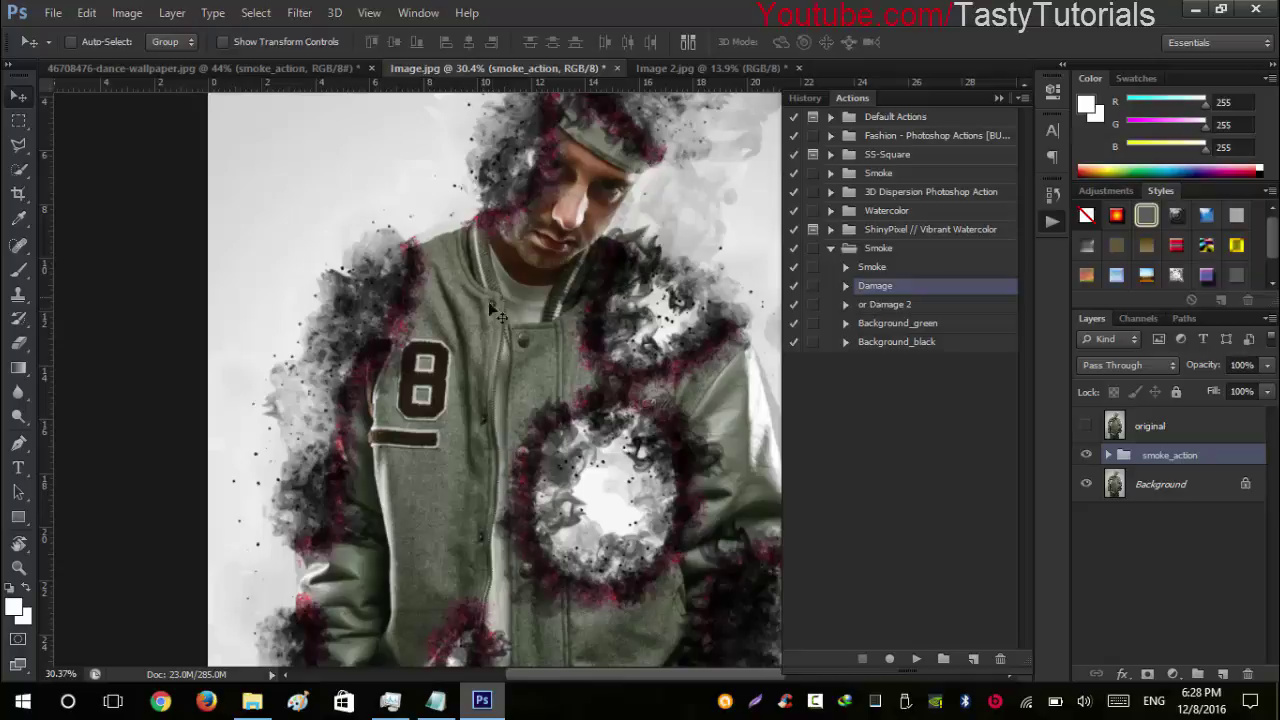
{"action": "left_click", "coordinate": [857, 307]}
{"action": "left_click", "coordinate": [846, 304]}
{"action": "left_click", "coordinate": [846, 304]}
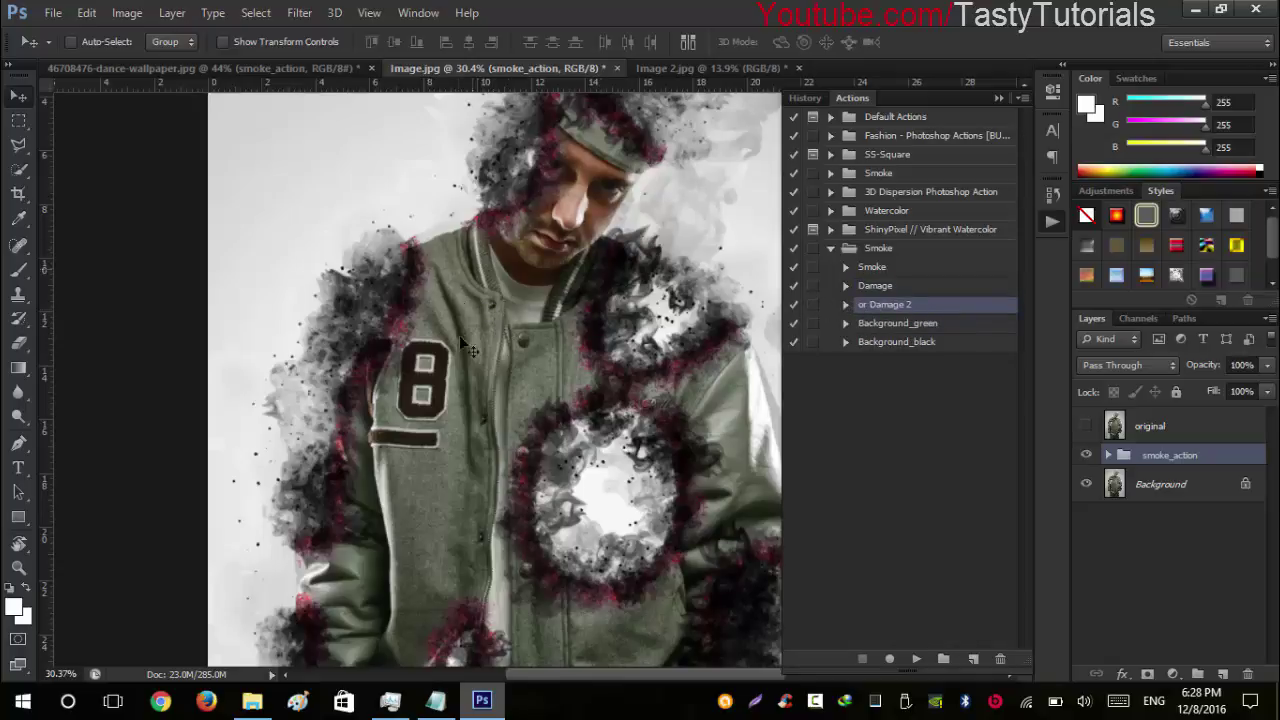